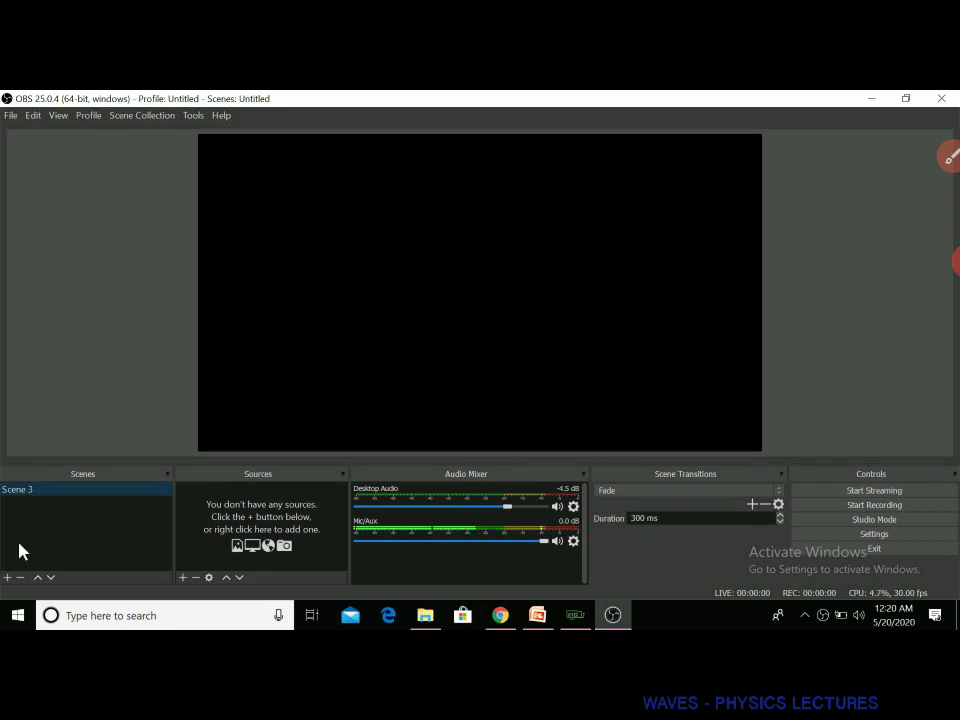
Step: Add a new Audio Input Capture source to Scene 3 with Microphone (Realtek High Definition Audio) as its device
click(7, 578)
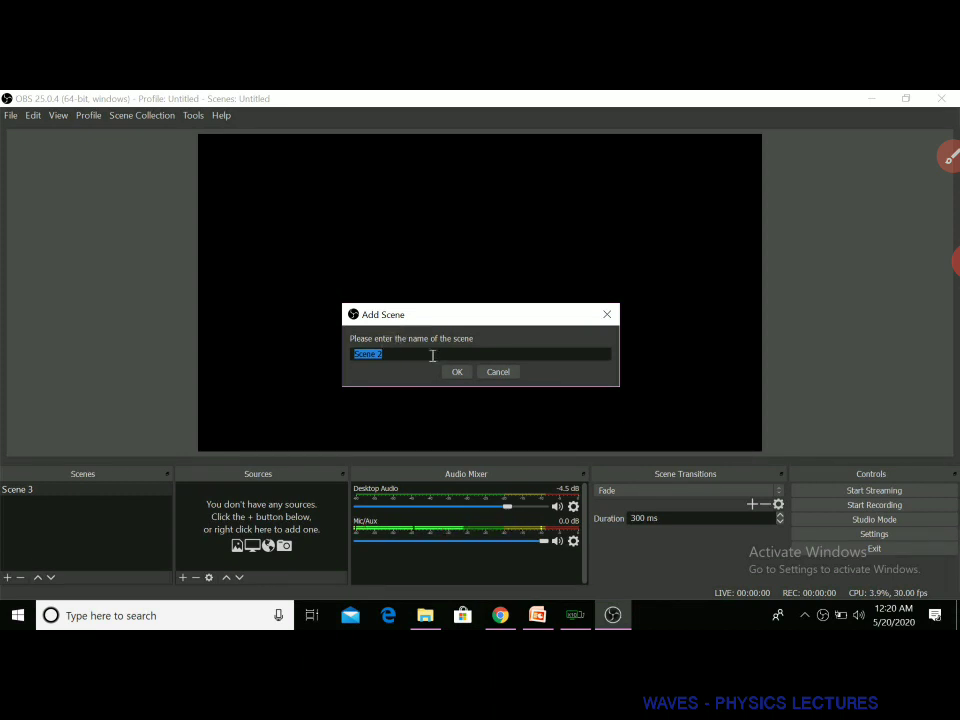
click(492, 374)
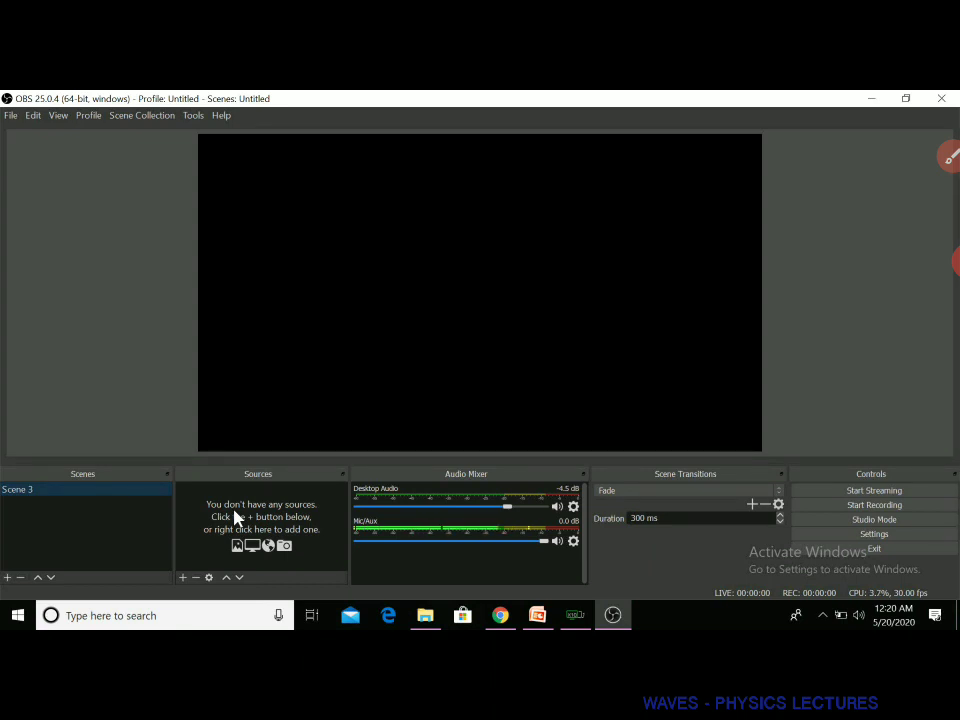
click(183, 578)
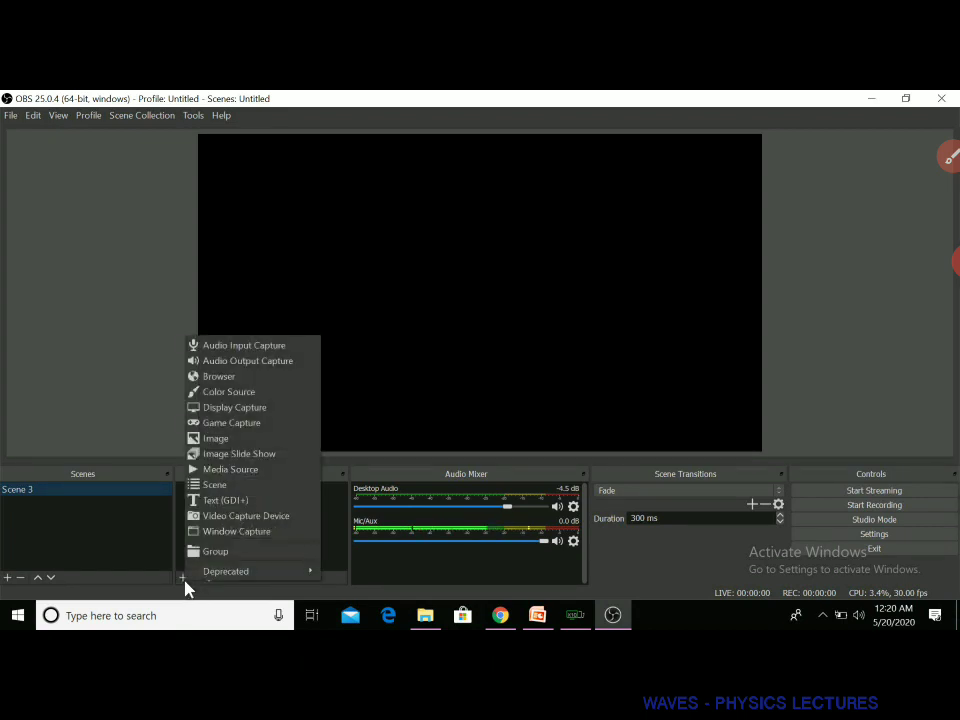
click(255, 348)
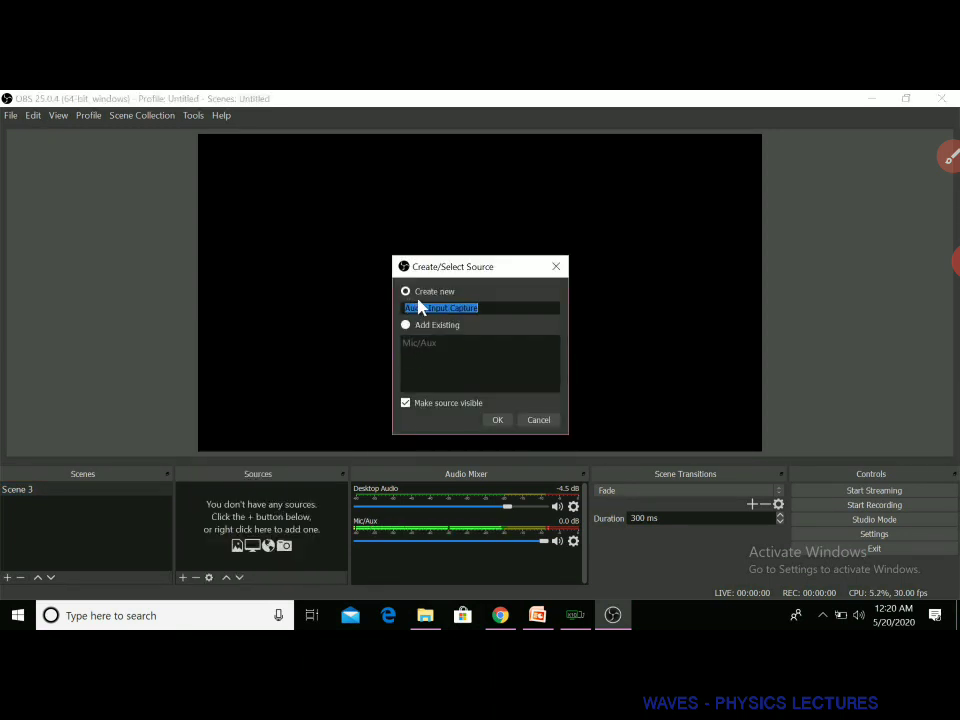
click(498, 421)
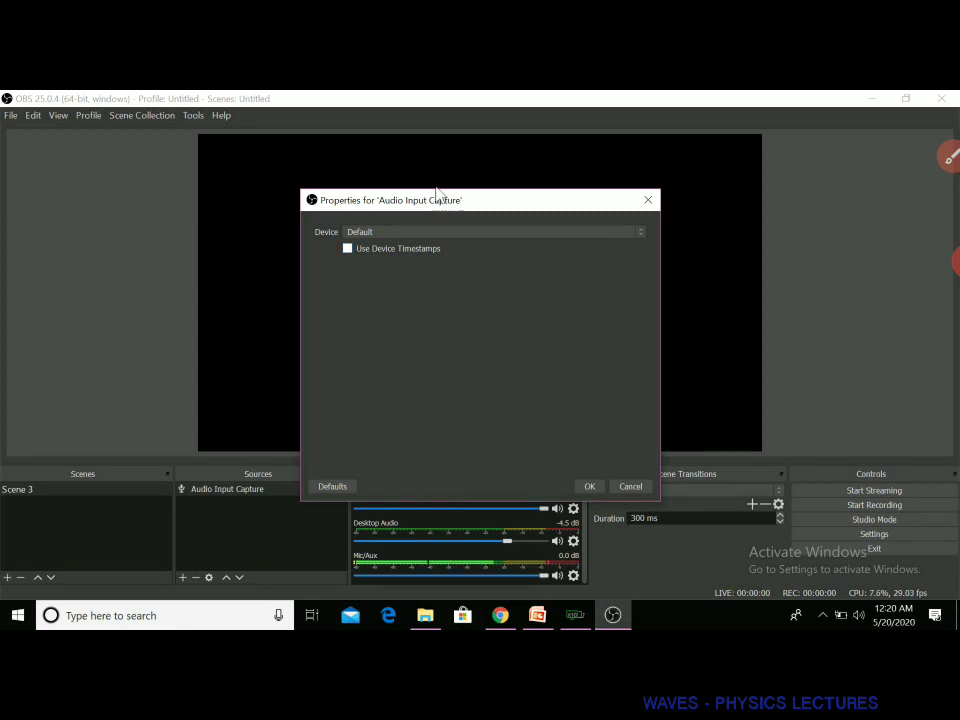
click(471, 232)
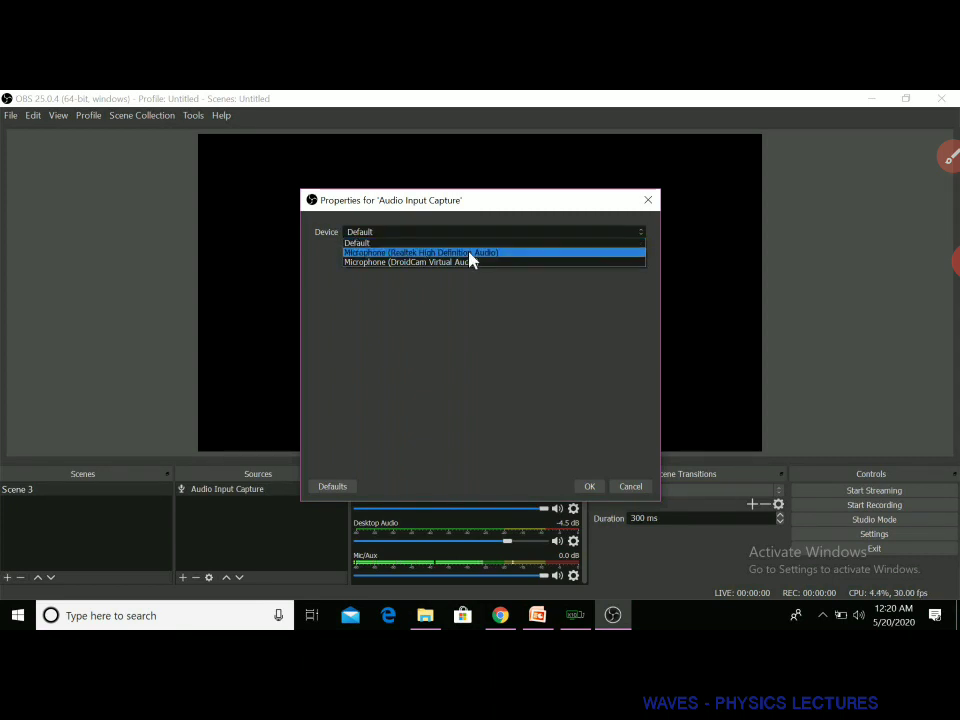
click(469, 253)
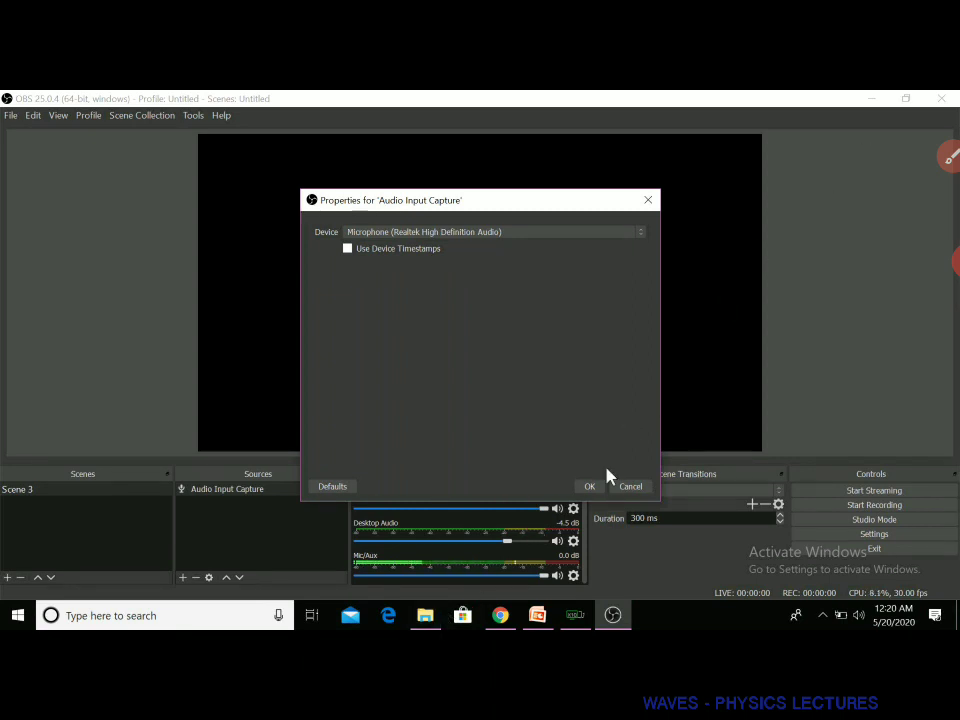
click(592, 488)
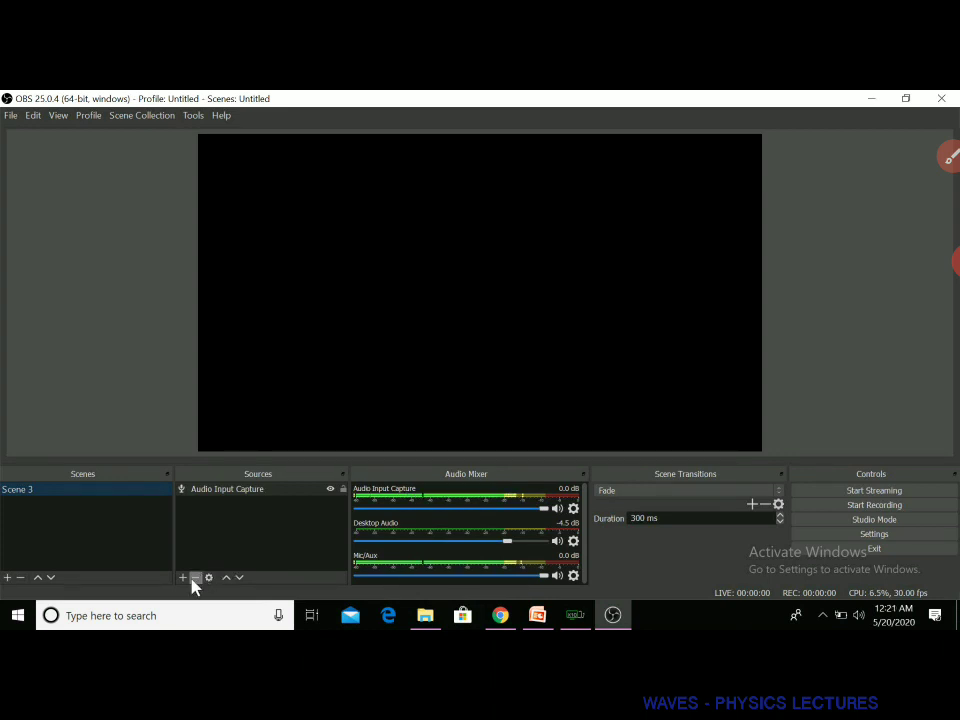
Step: Check that the presentation is open in PowerPoint and return to OBS
click(183, 578)
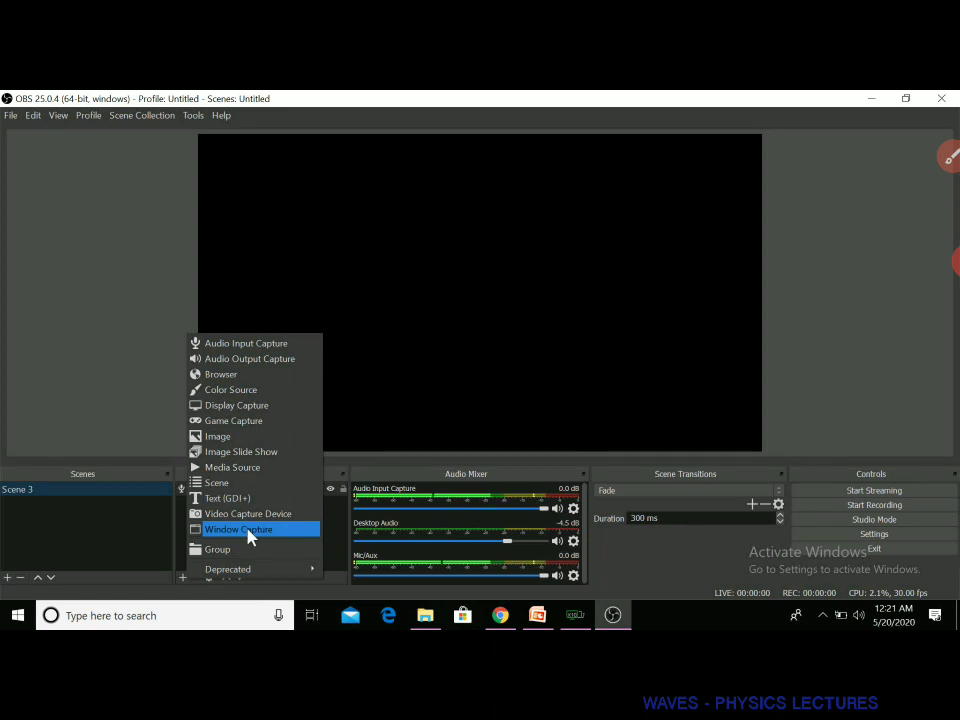
click(340, 525)
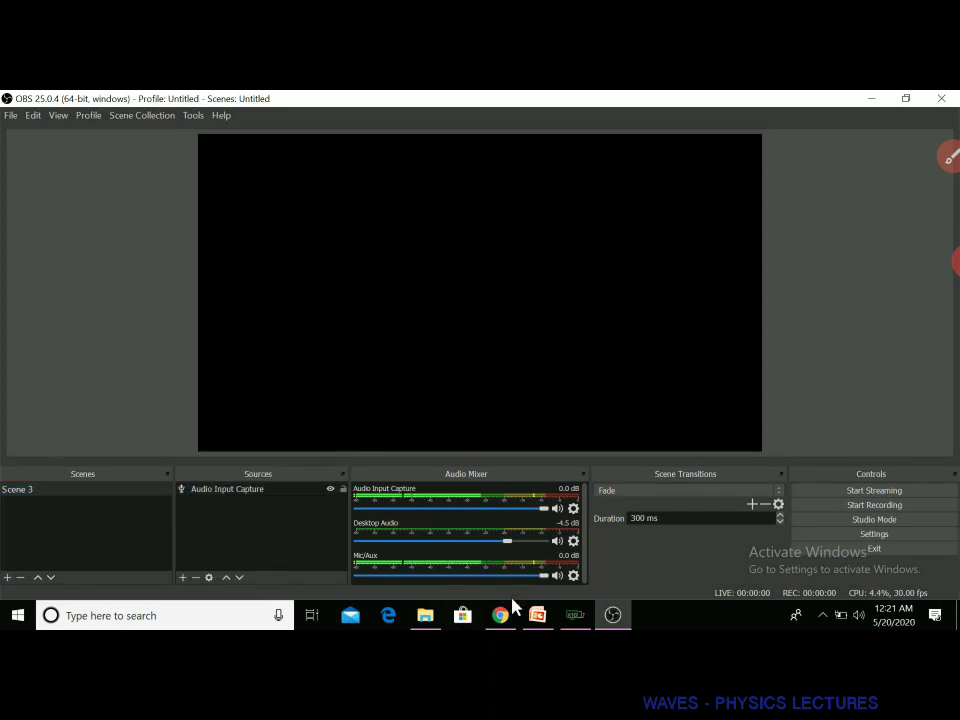
click(538, 616)
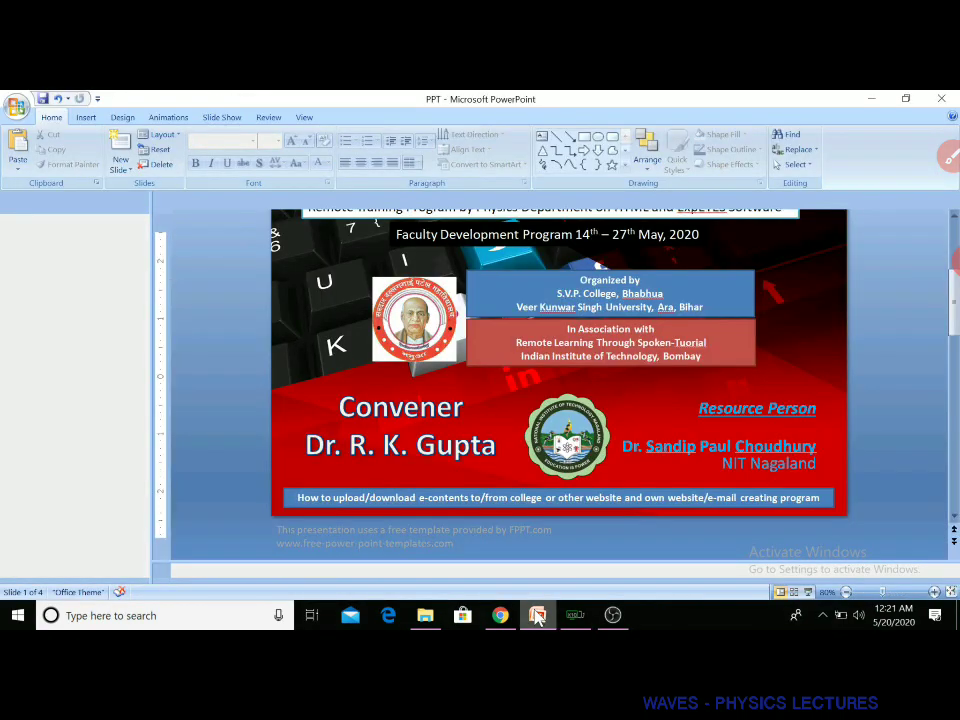
click(613, 615)
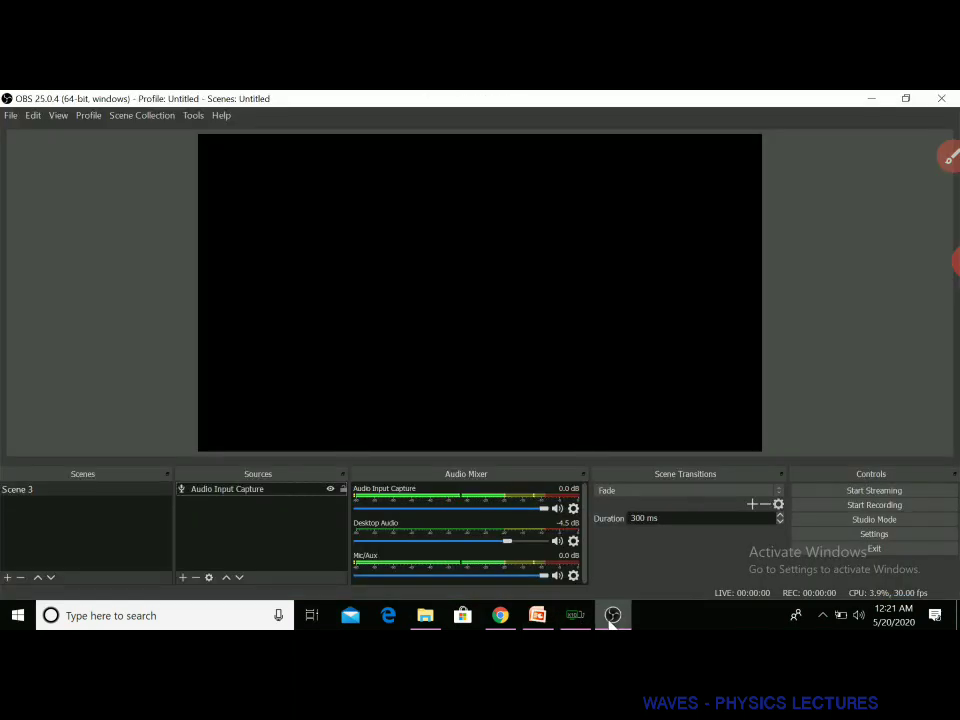
Step: Add a Window Capture source named Power Point that captures the window [POWERPNT.EXE]: Microsoft PowerPoint - [PPT]
click(184, 579)
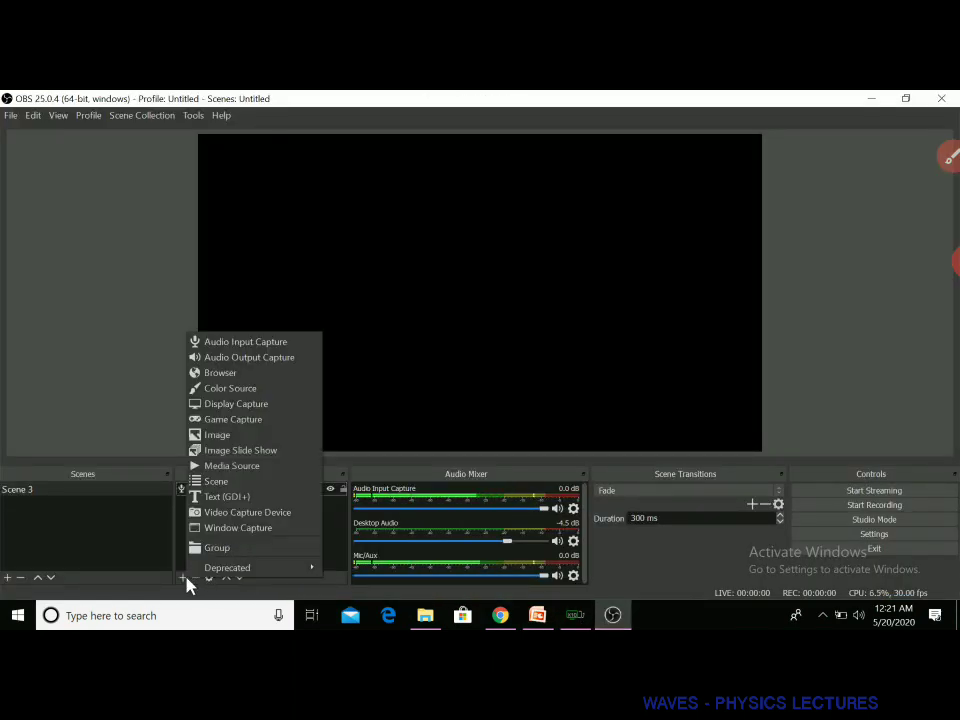
click(222, 527)
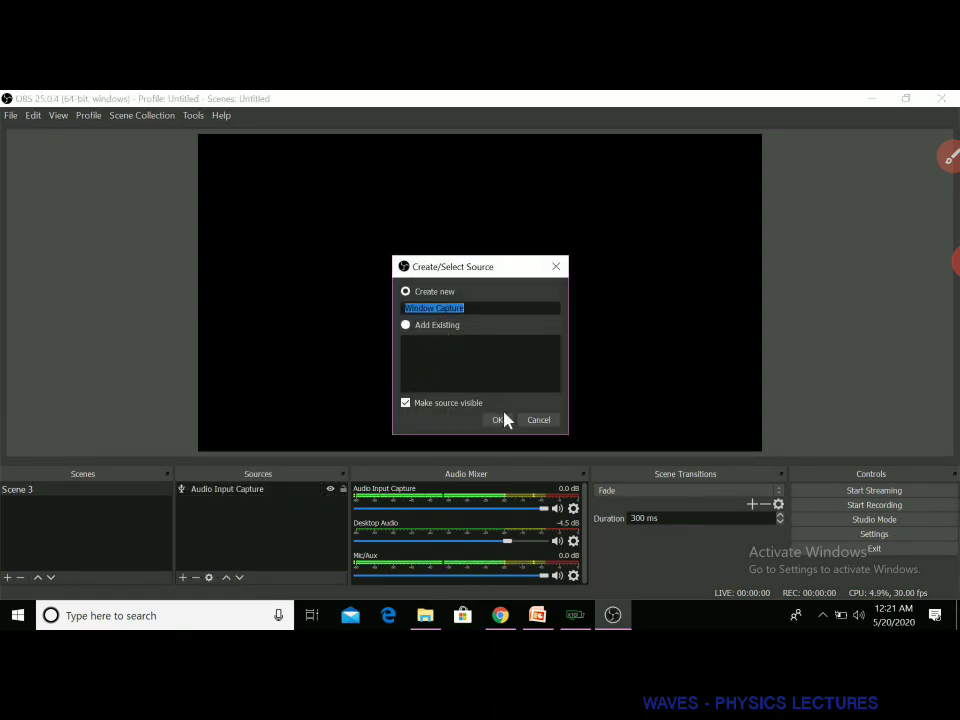
text(Power )
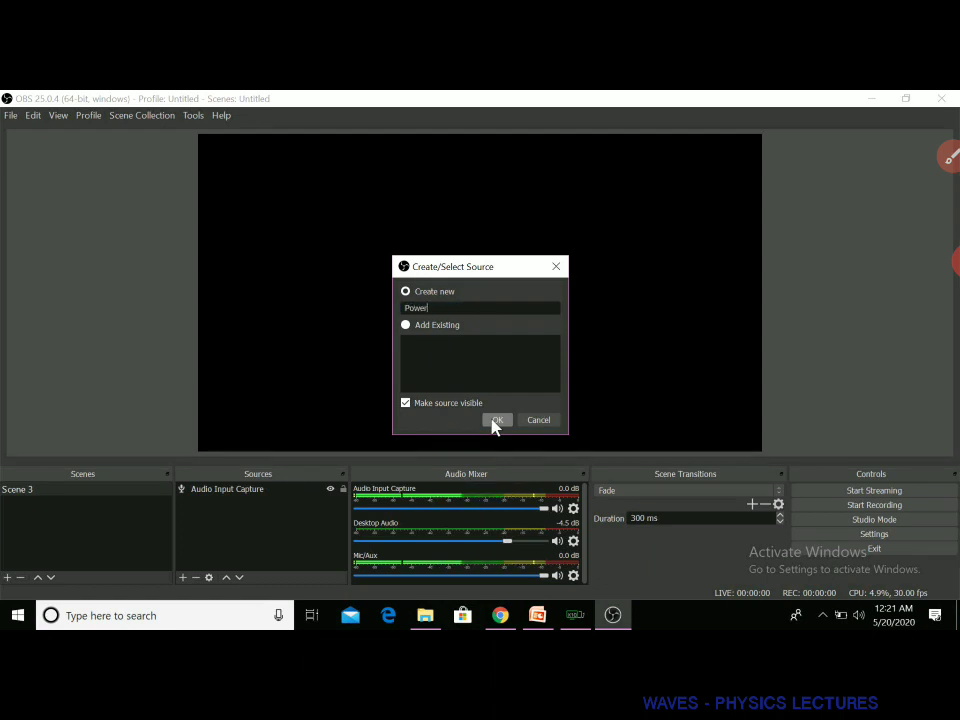
text(Point)
click(501, 424)
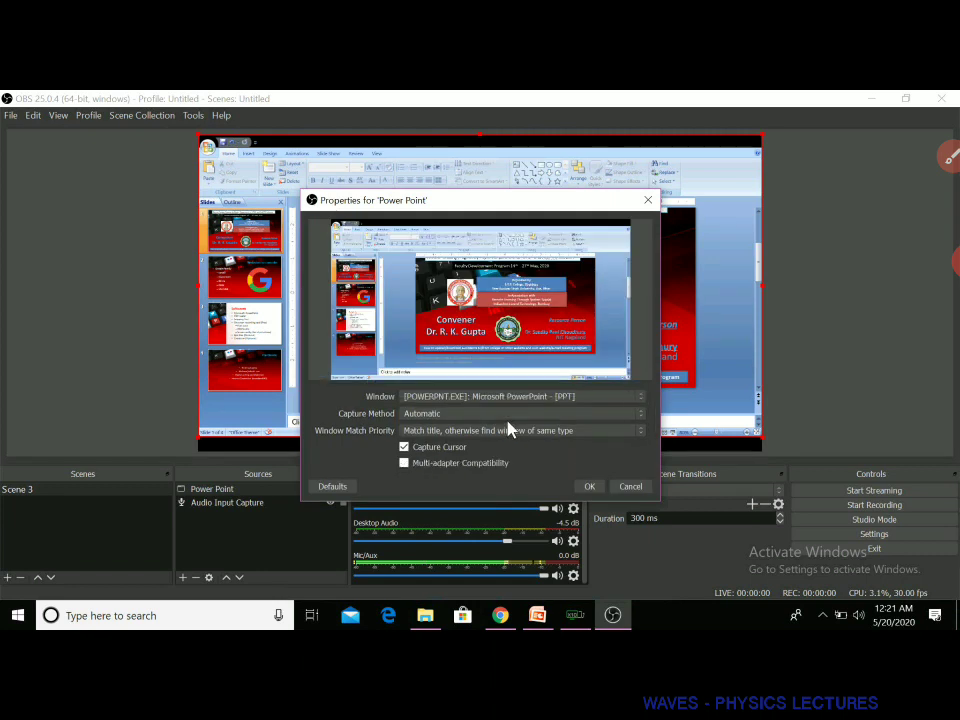
click(448, 398)
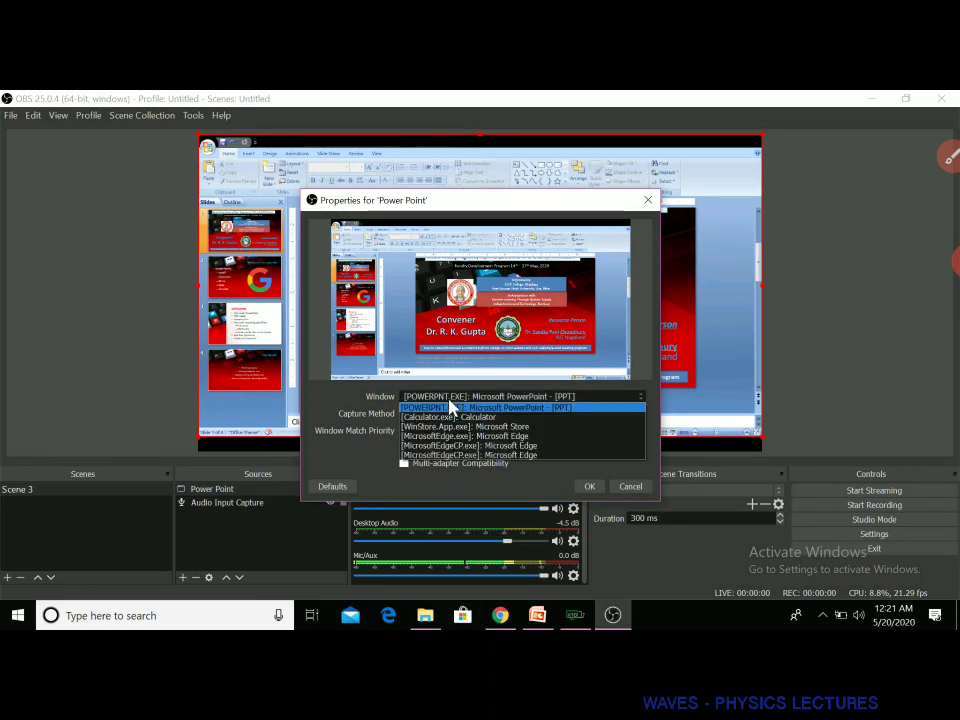
click(449, 403)
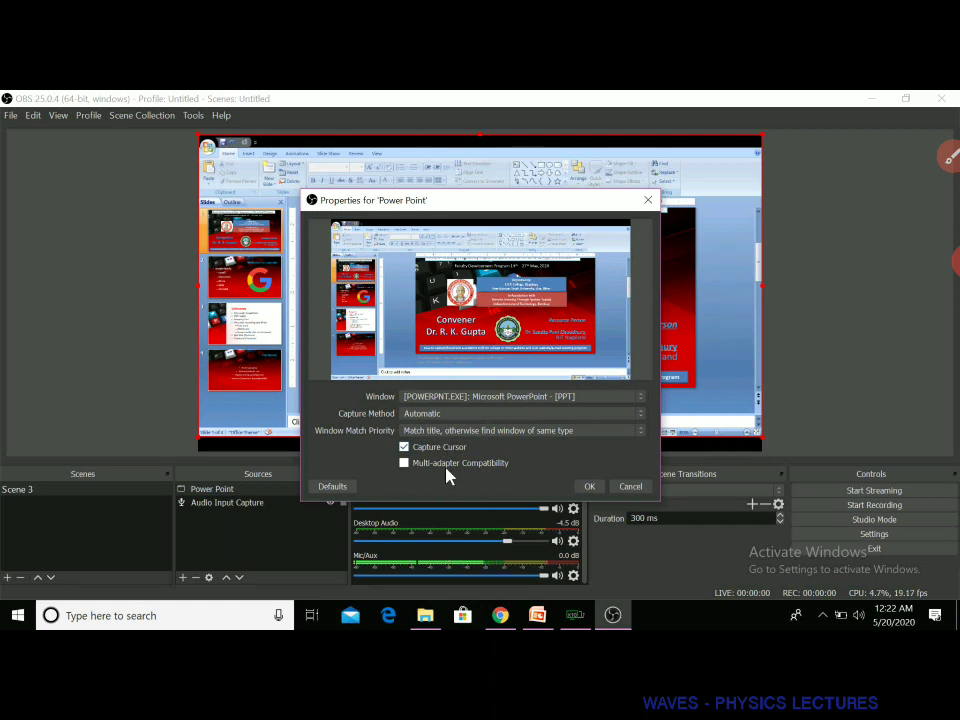
click(585, 487)
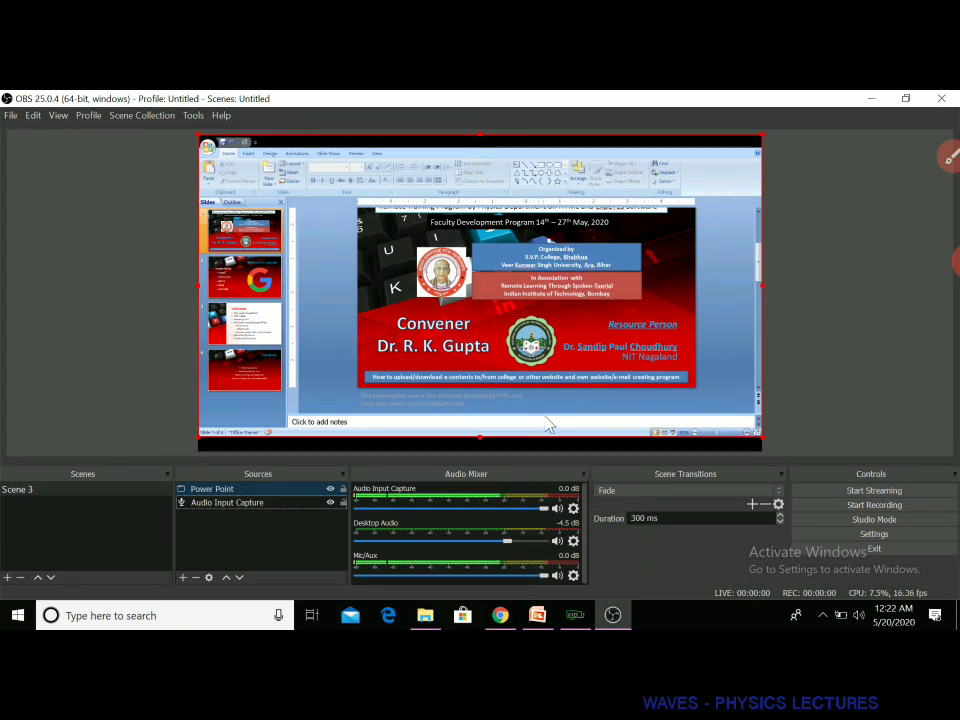
Step: Add a Video Capture Device source using USB 2.0 Web Camera and place its picture at the captured window's lower-right corner
click(183, 578)
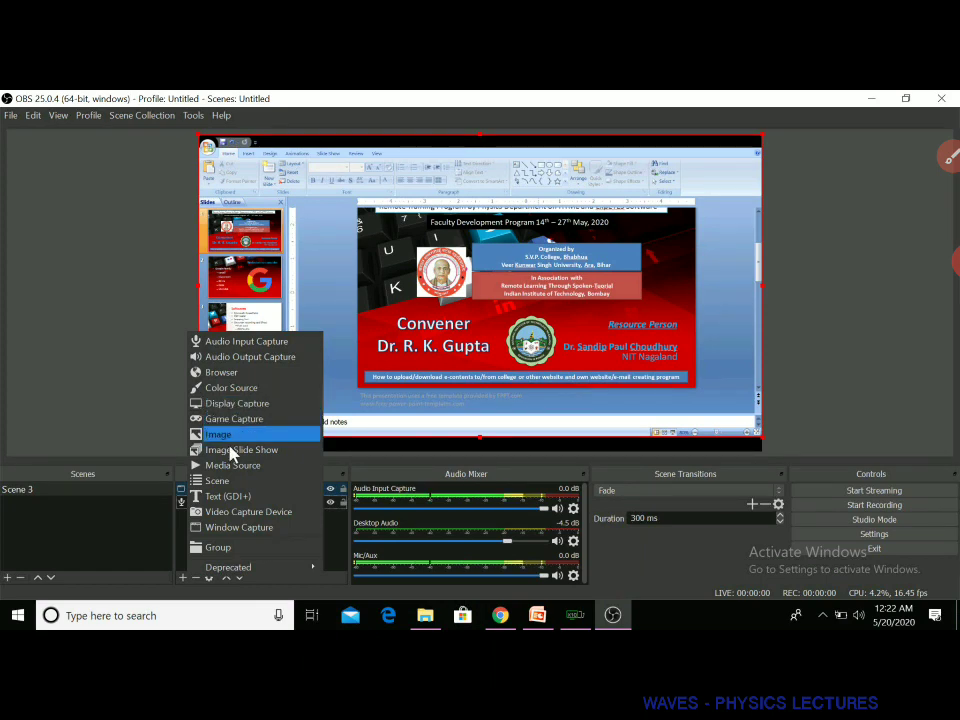
click(238, 514)
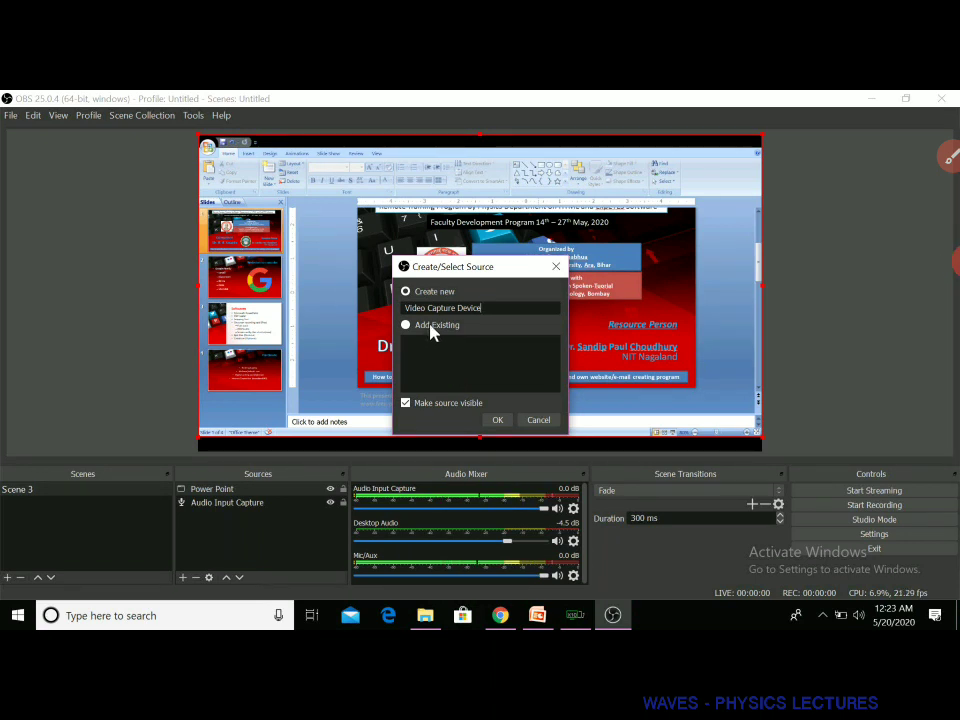
click(499, 420)
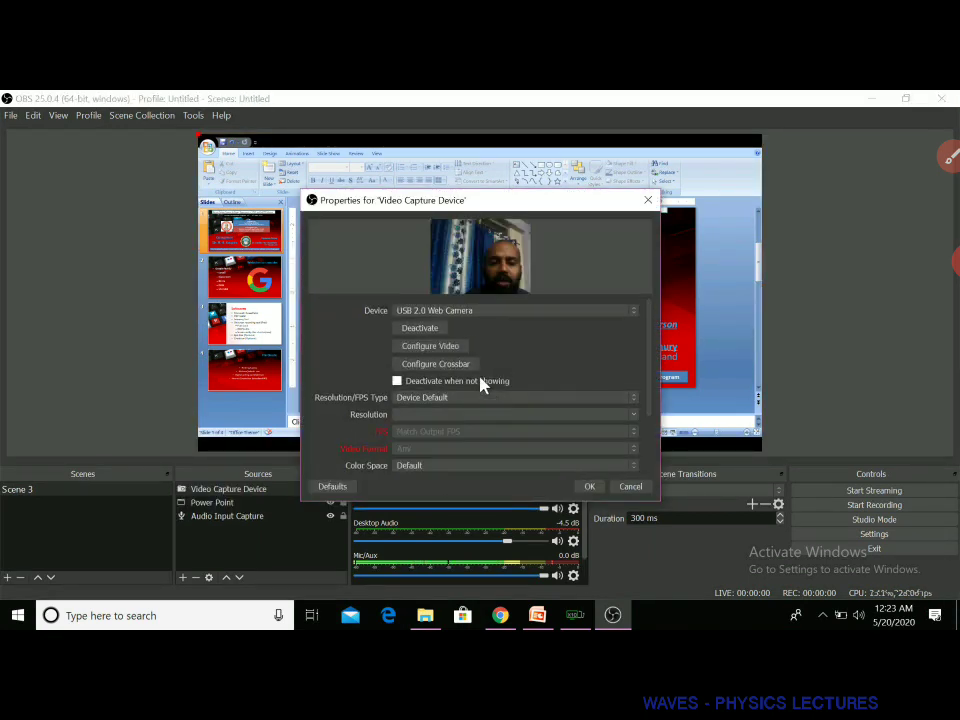
click(462, 313)
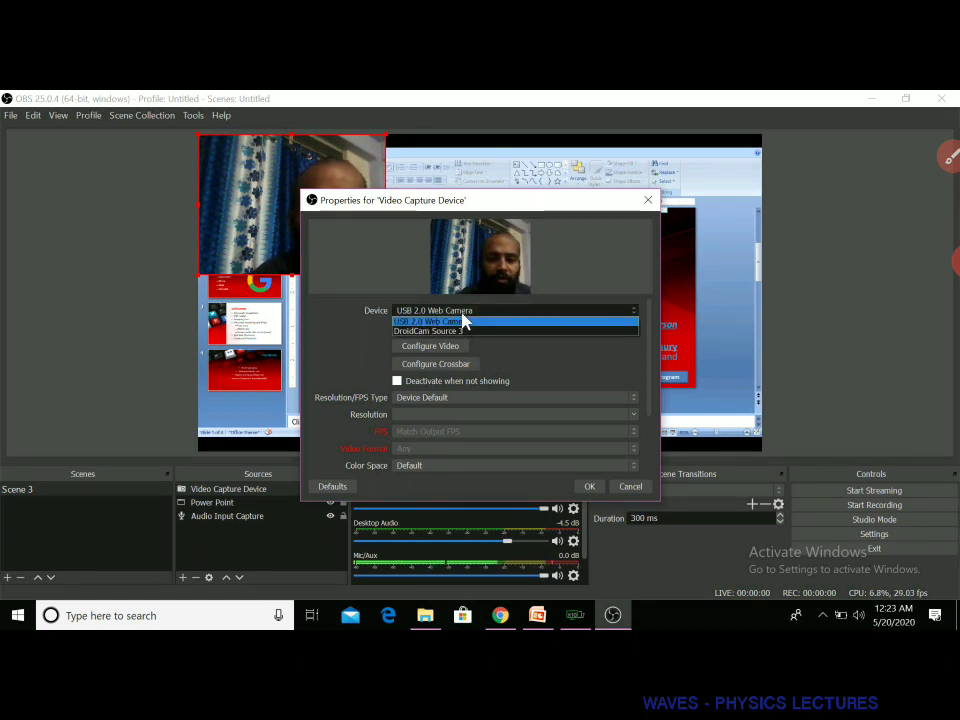
click(465, 316)
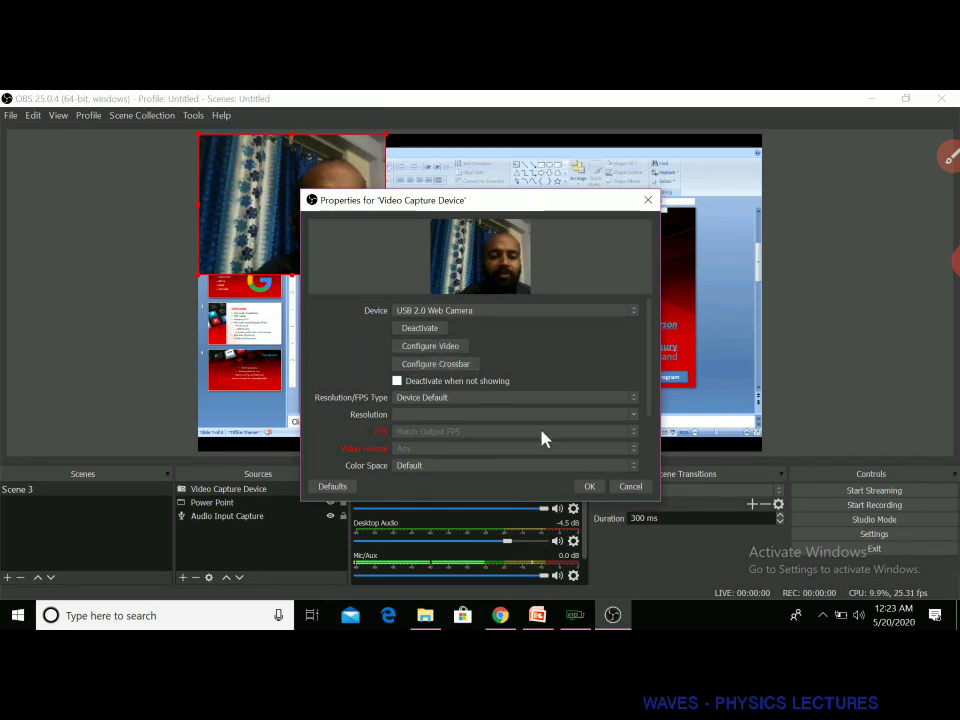
click(587, 486)
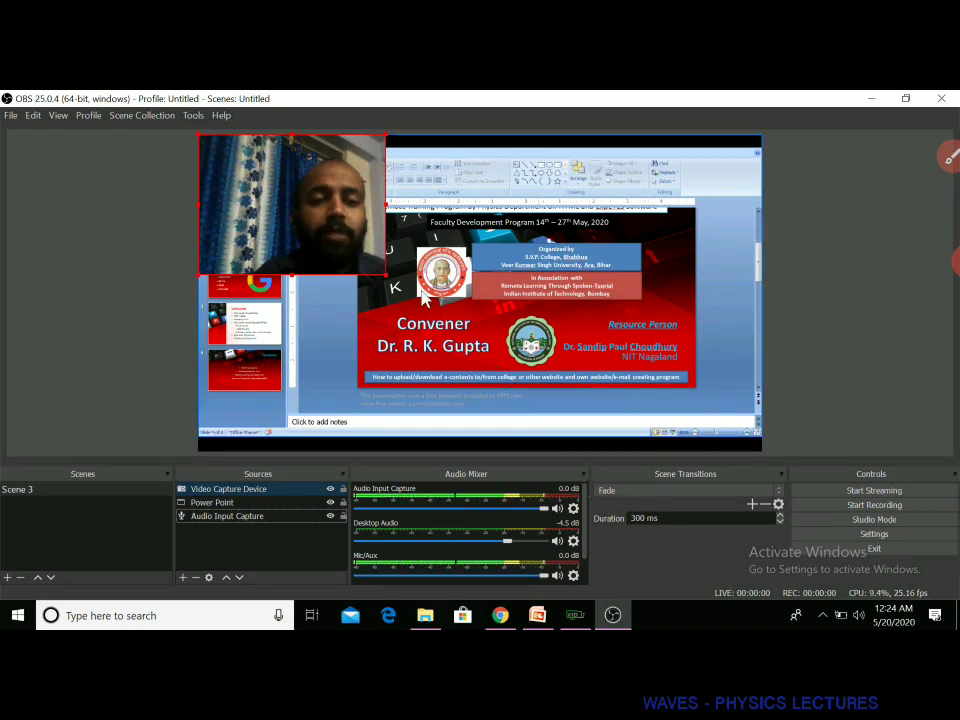
drag(380, 258, 729, 399)
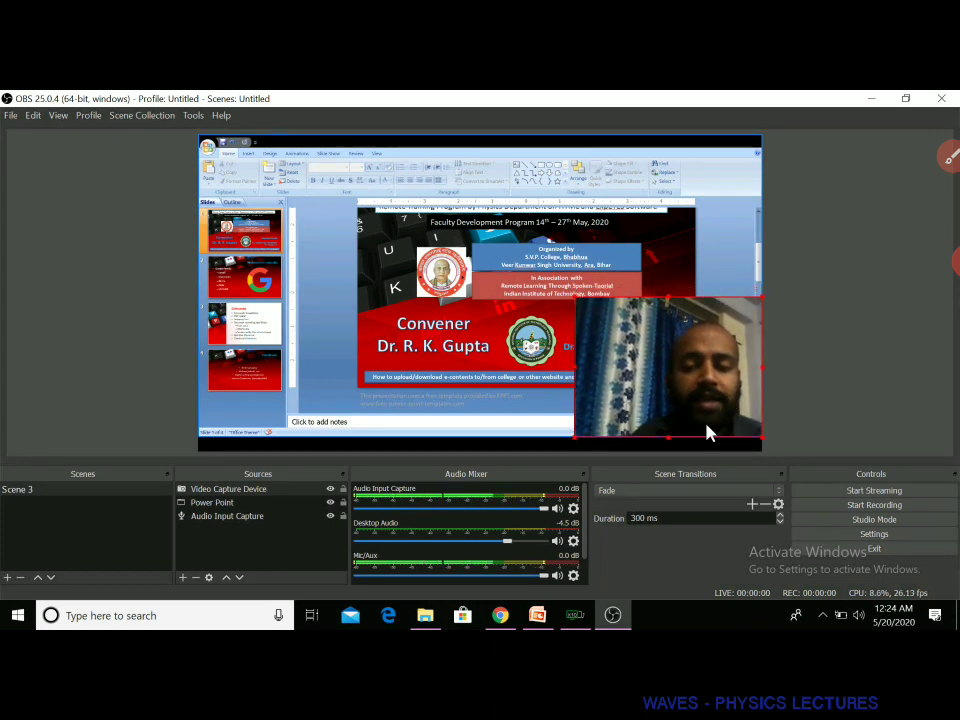
Step: Move Video Capture Device below the other sources and bring it back above Power Point in the stacking order
click(215, 493)
ctrl+click(214, 515)
drag(214, 527, 214, 530)
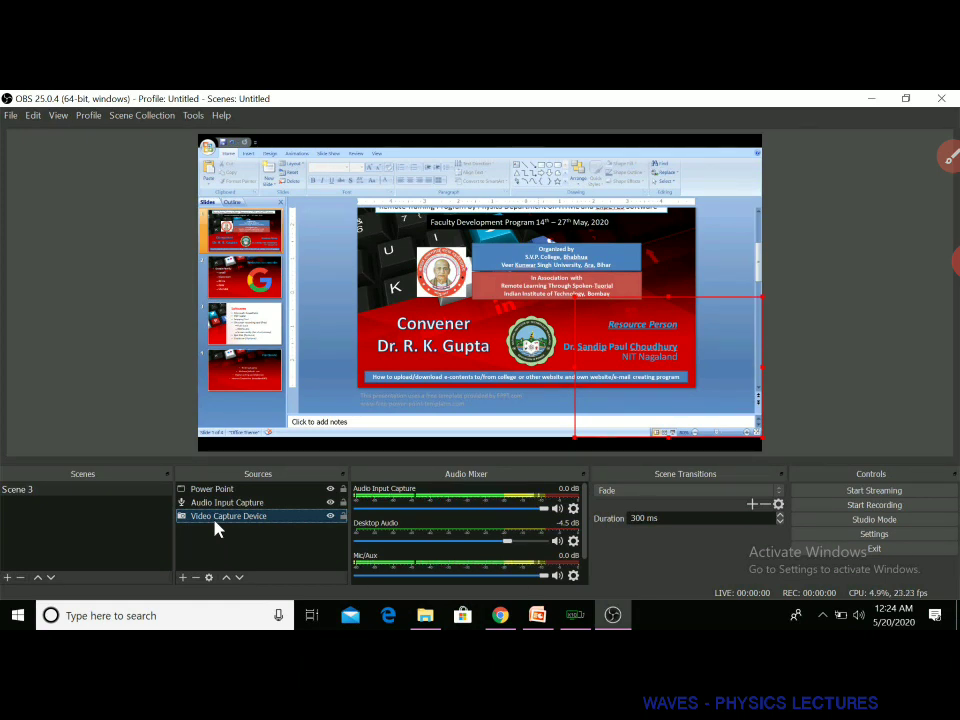
ctrl+click(210, 491)
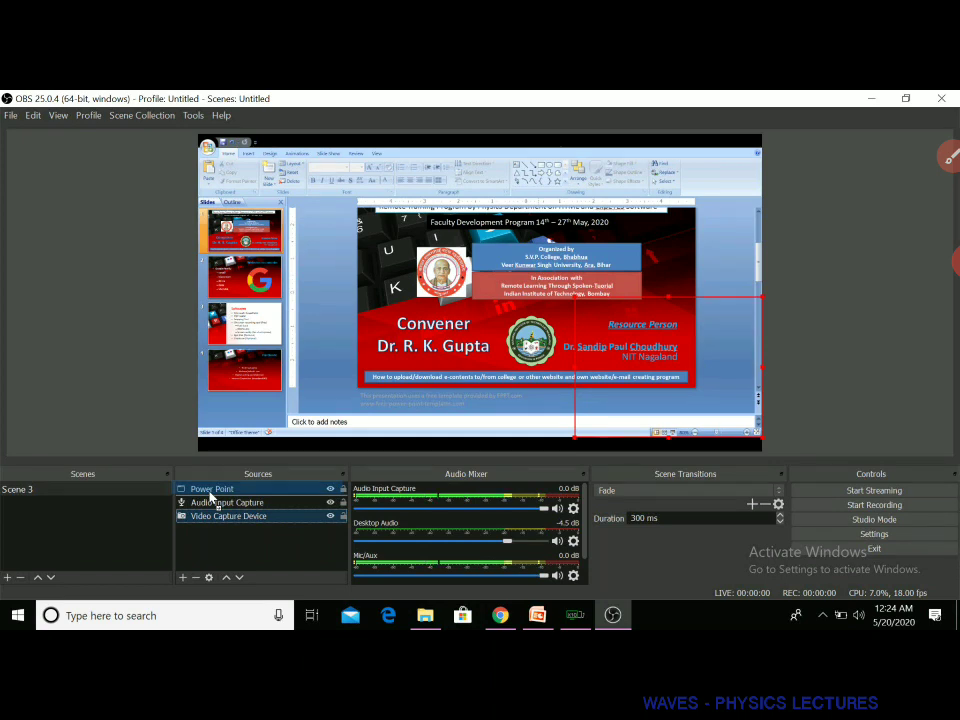
drag(210, 495, 224, 506)
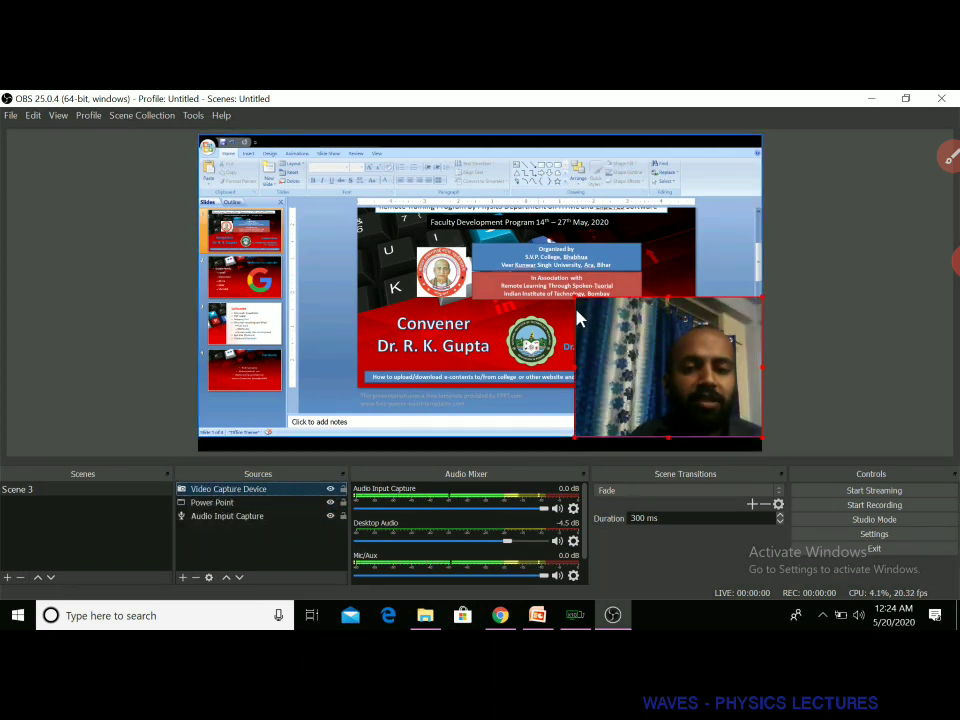
Step: Shrink the webcam picture to less than half its size, keeping it at the captured window's lower-right corner
drag(576, 303, 688, 385)
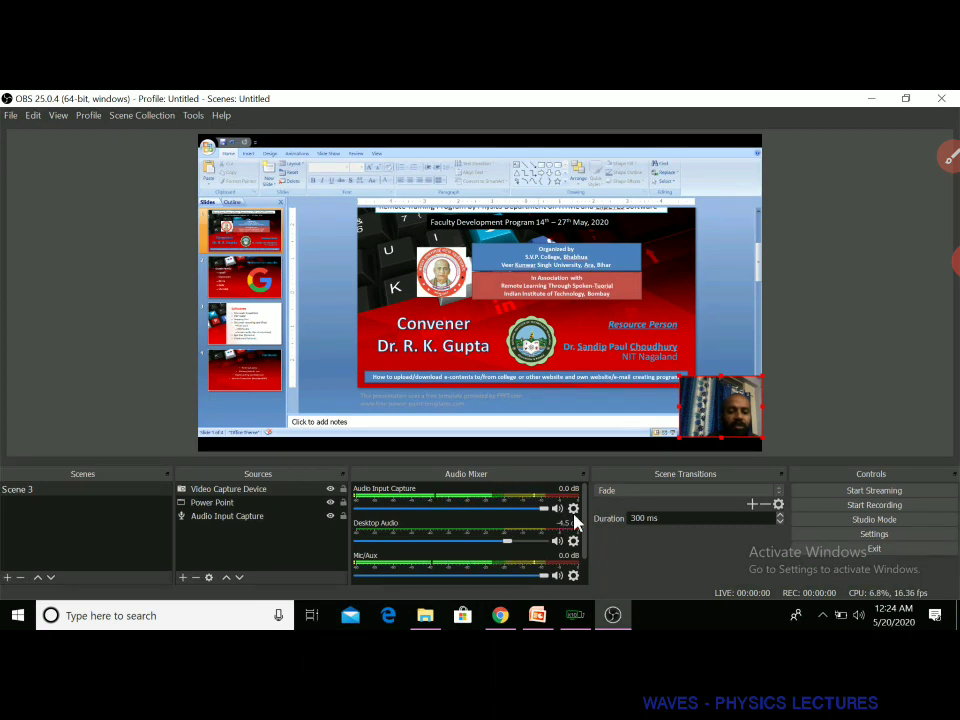
Step: Review the audio mixer channels and mute Audio Input Capture
scroll(580, 535, down, 2)
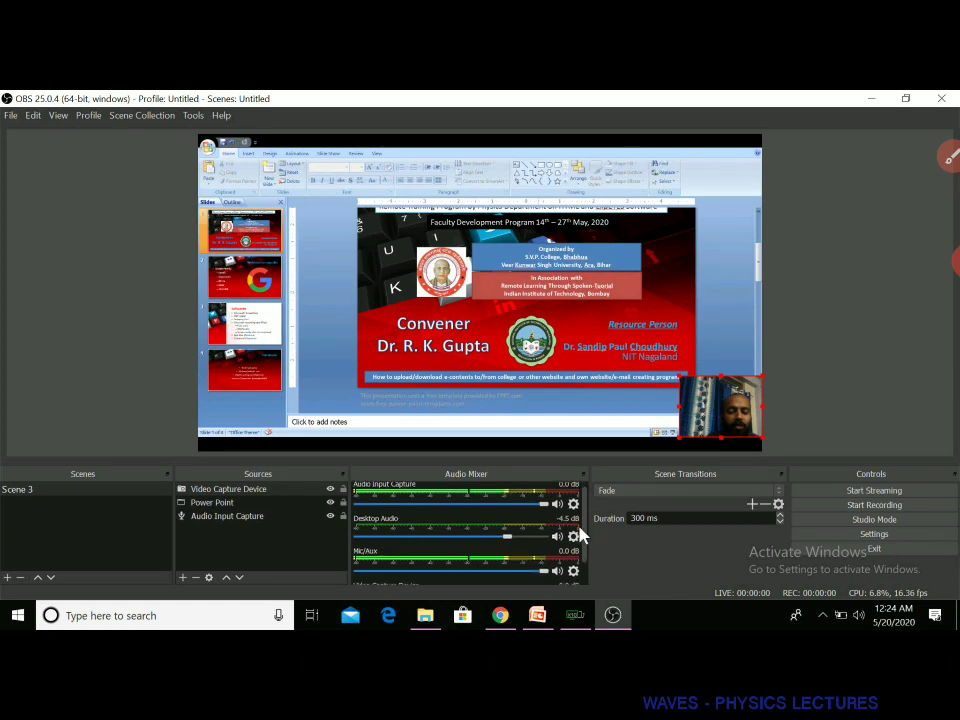
scroll(584, 552, down, 1)
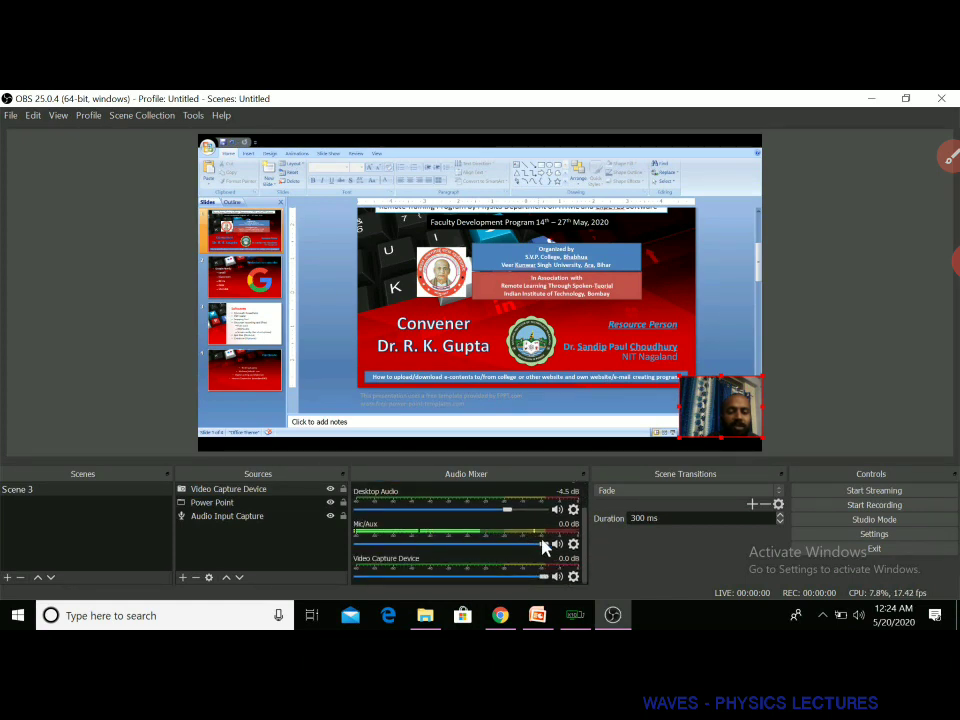
drag(579, 555, 586, 508)
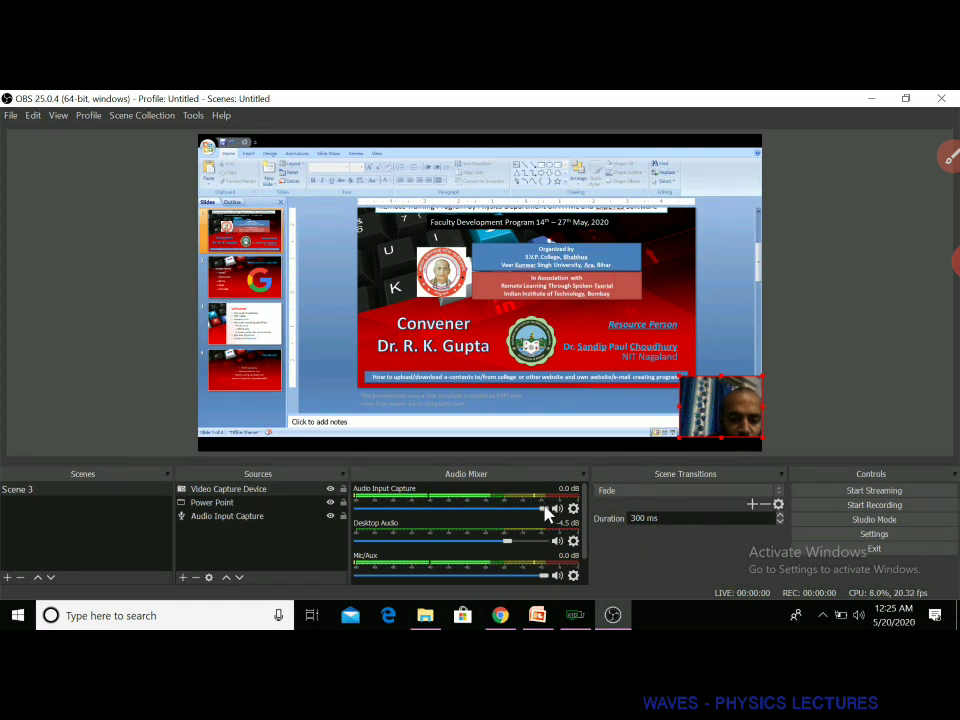
click(557, 511)
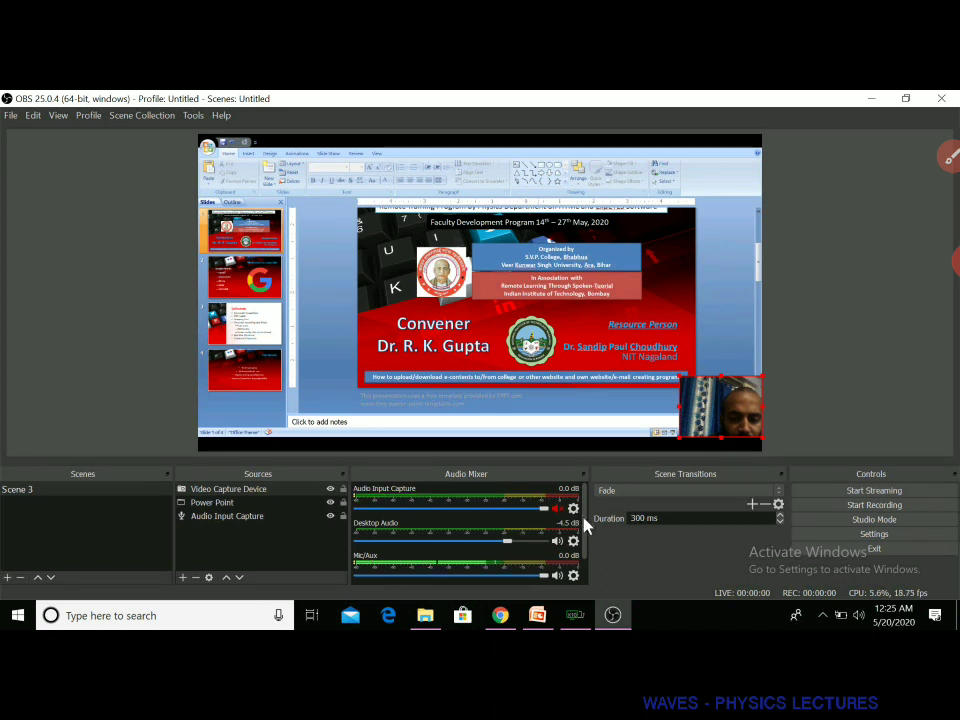
scroll(572, 510, down, 2)
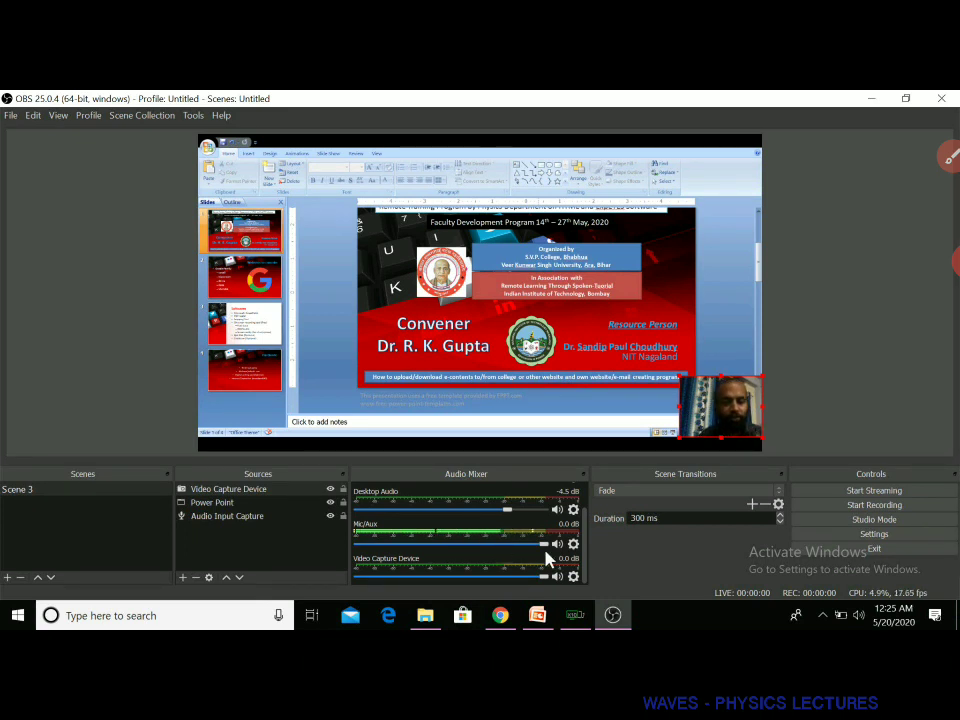
scroll(580, 540, up, 1)
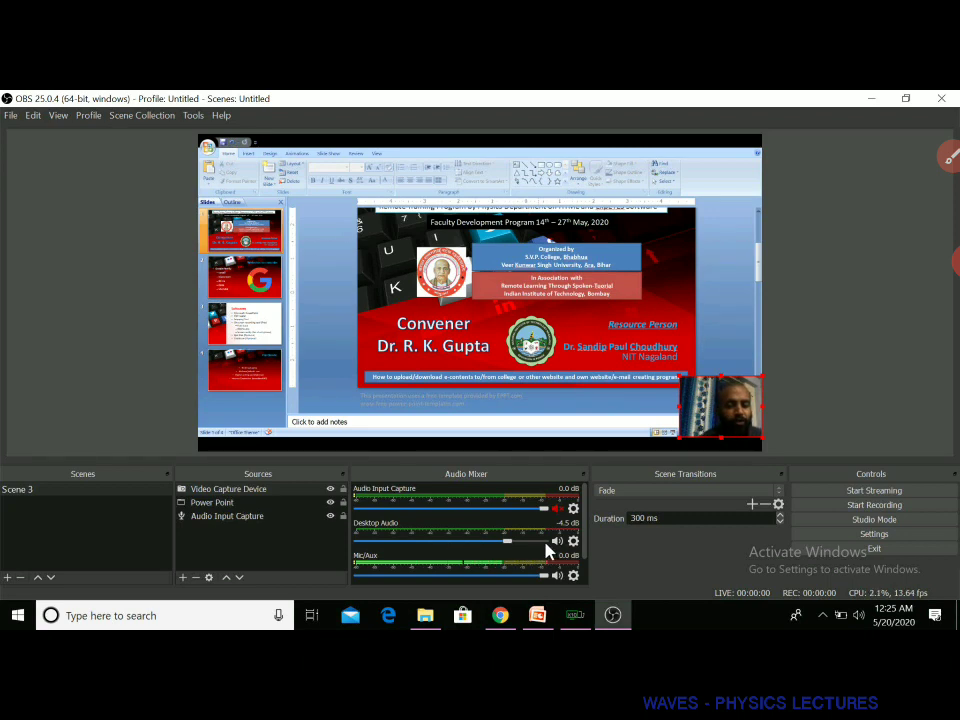
scroll(579, 561, down, 1)
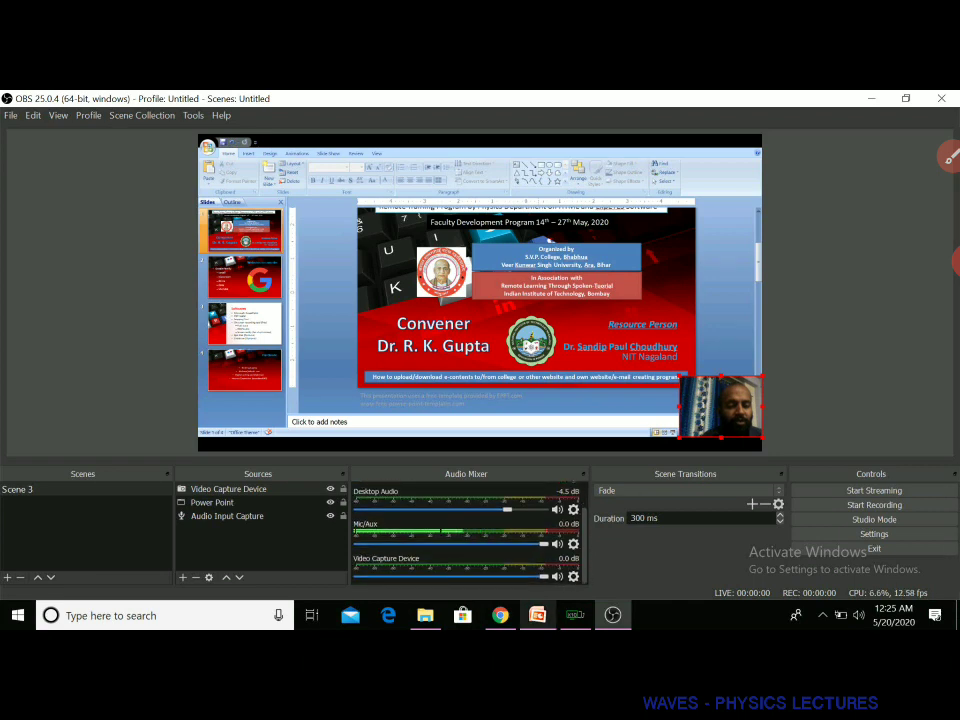
mouse_move(537, 615)
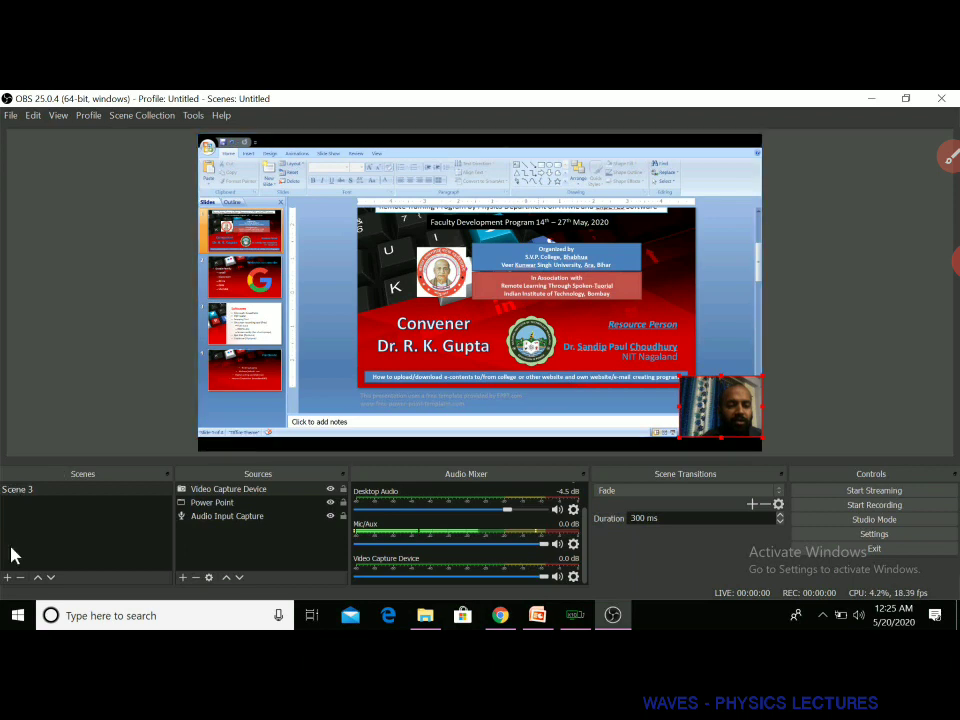
Step: Add a second scene named Scene 2 and select it
click(8, 577)
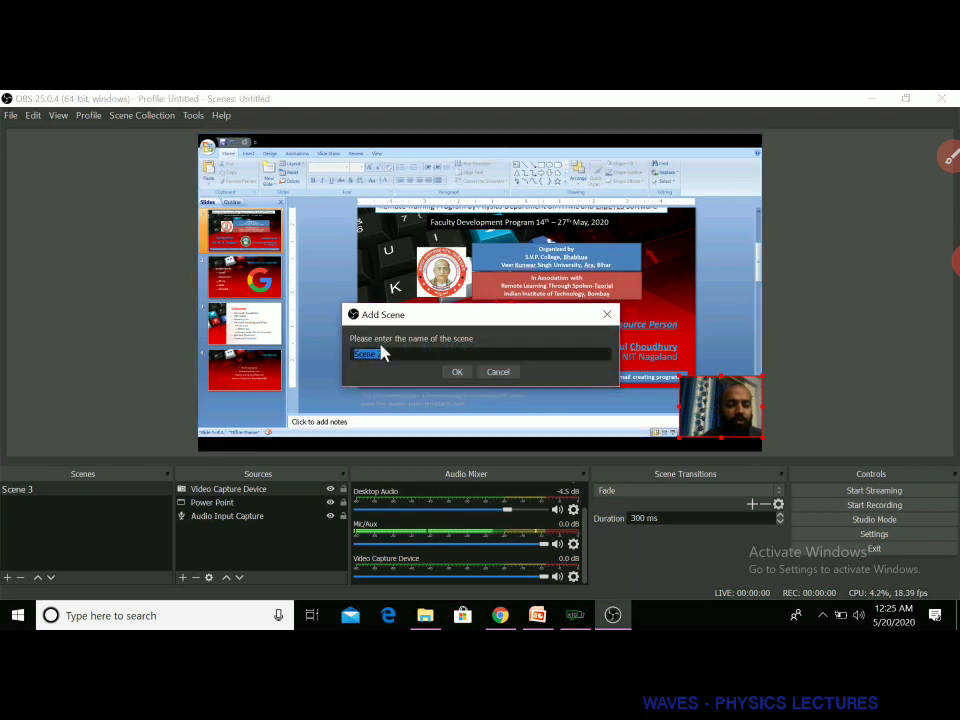
click(456, 373)
click(45, 504)
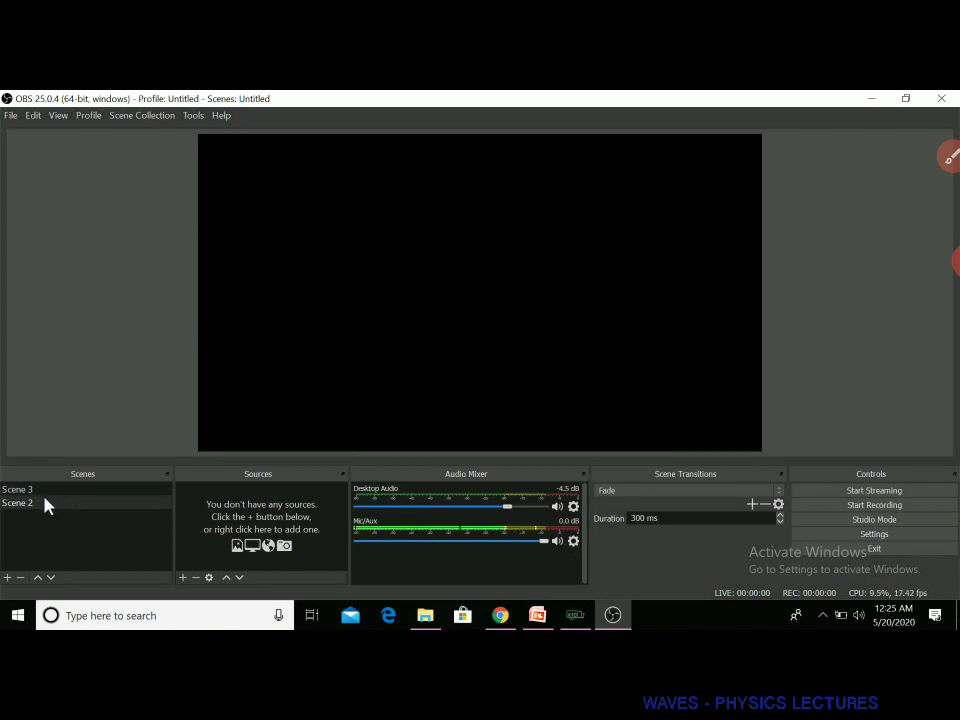
Step: Add an Image source to Scene 2 using the Picture1 file from the Desktop
click(182, 577)
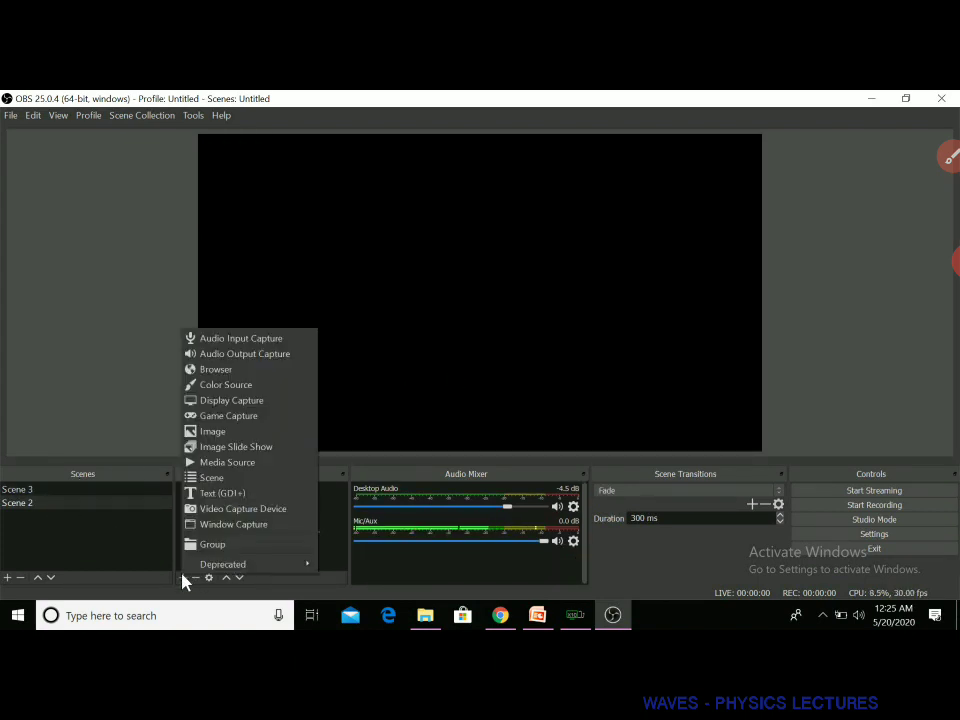
click(204, 433)
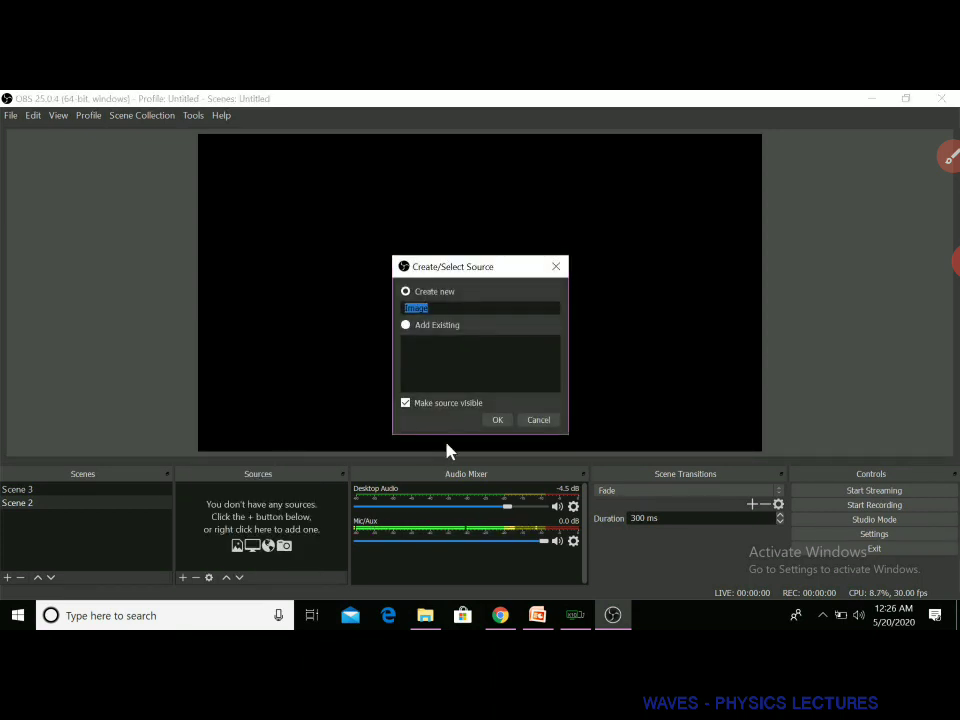
click(495, 427)
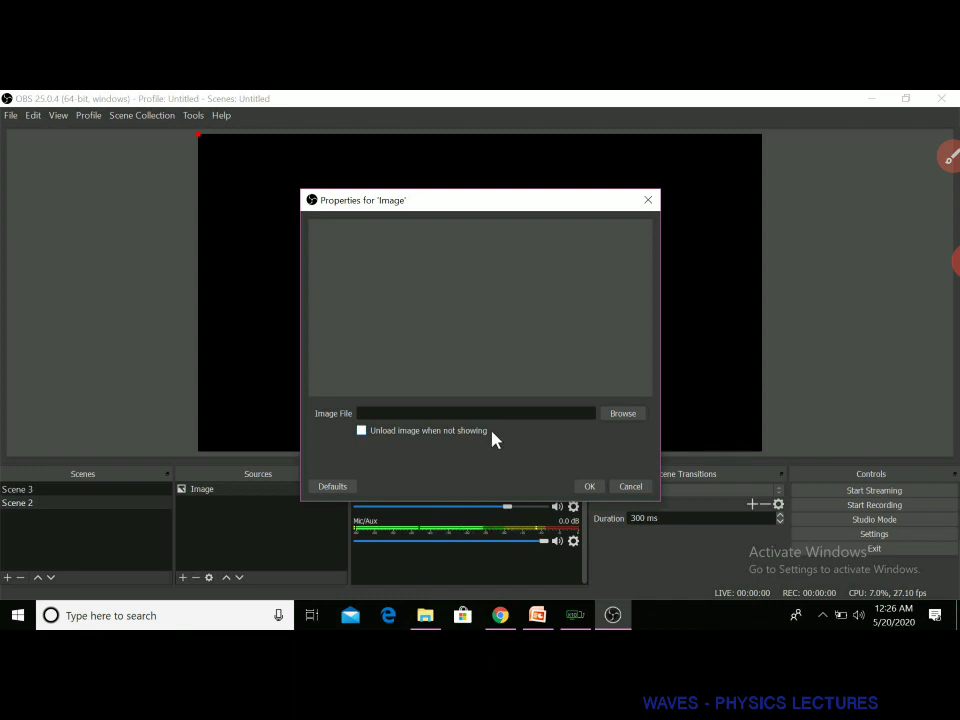
click(622, 414)
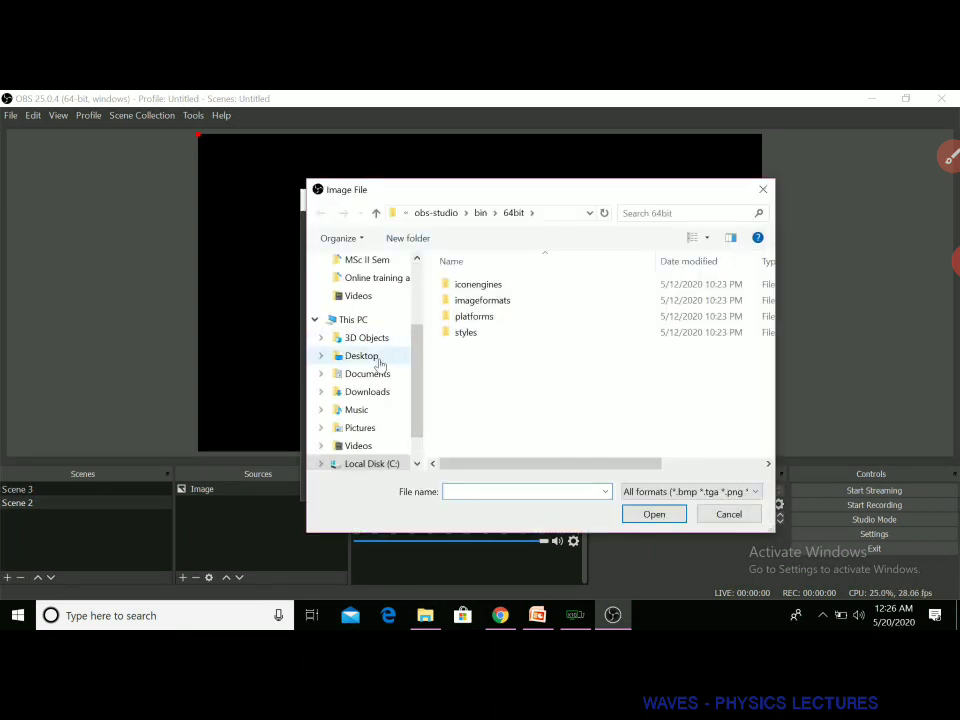
click(379, 360)
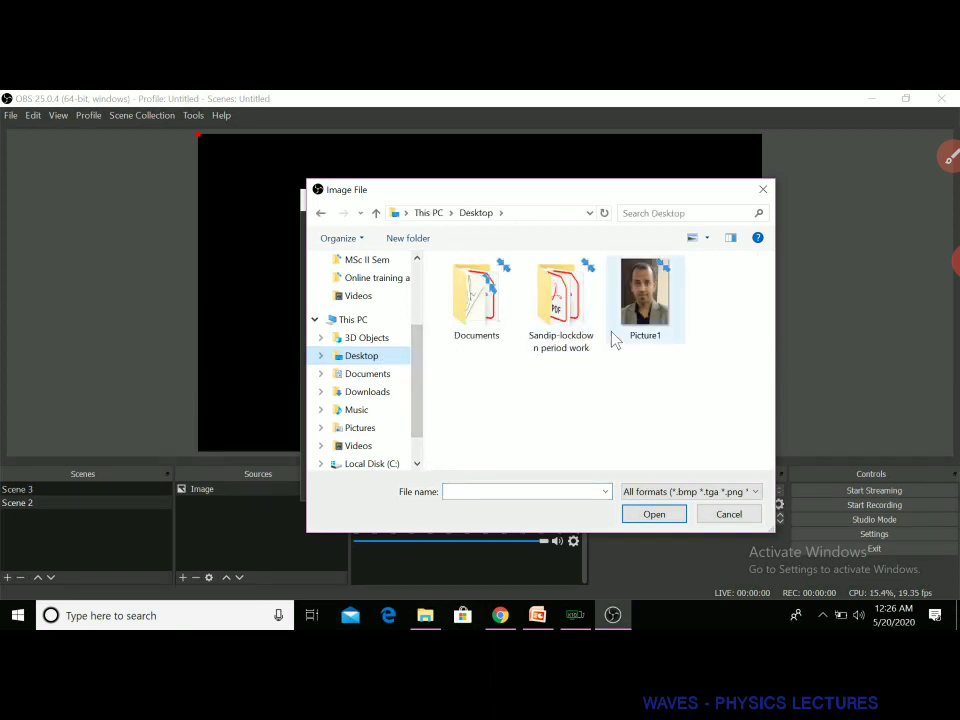
click(616, 338)
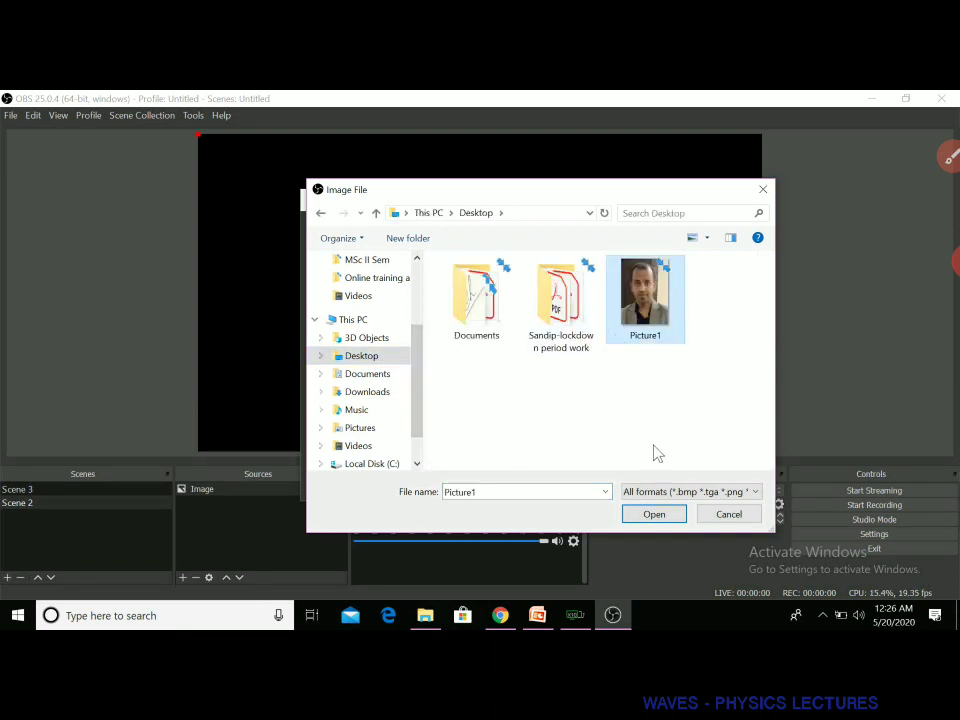
click(654, 514)
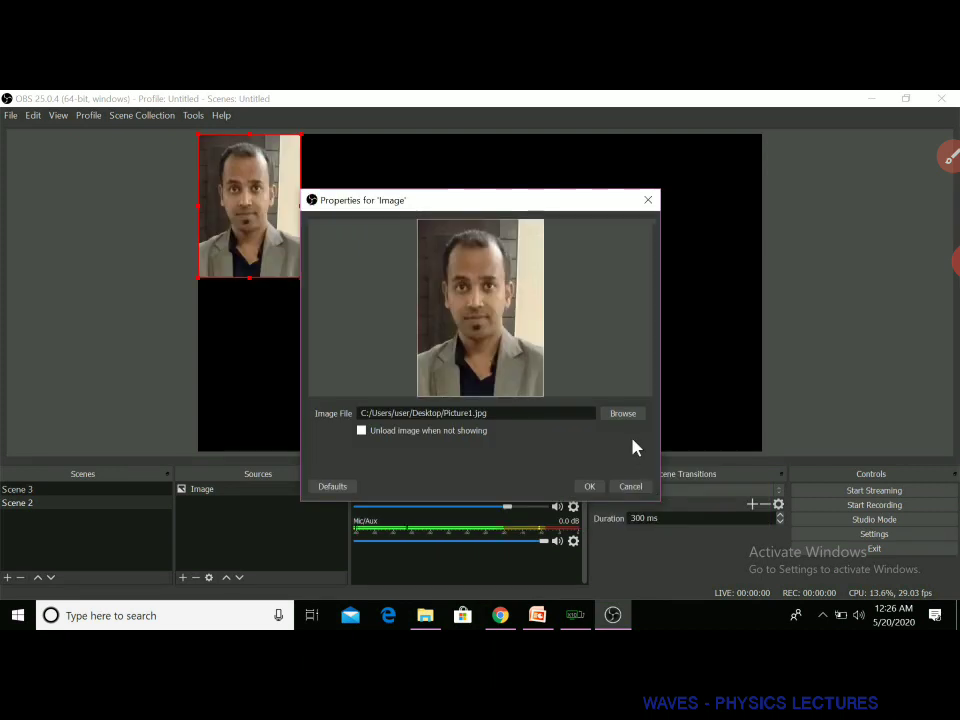
click(590, 487)
Step: Enlarge the picture in Scene 2 and place it near the middle of the canvas
drag(289, 253, 551, 378)
drag(508, 345, 506, 330)
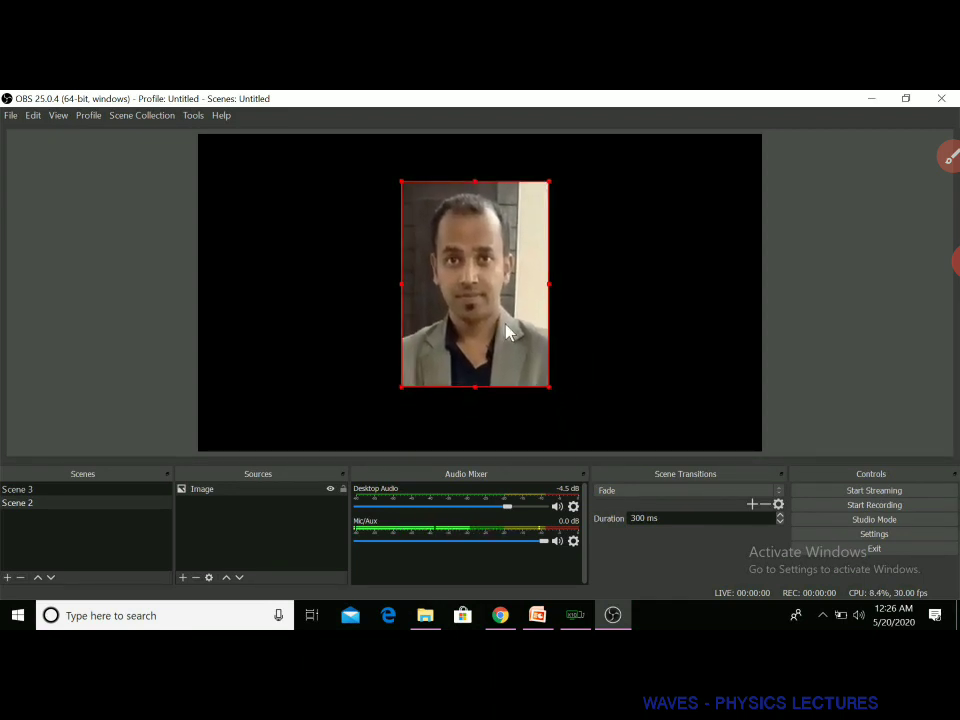
click(586, 377)
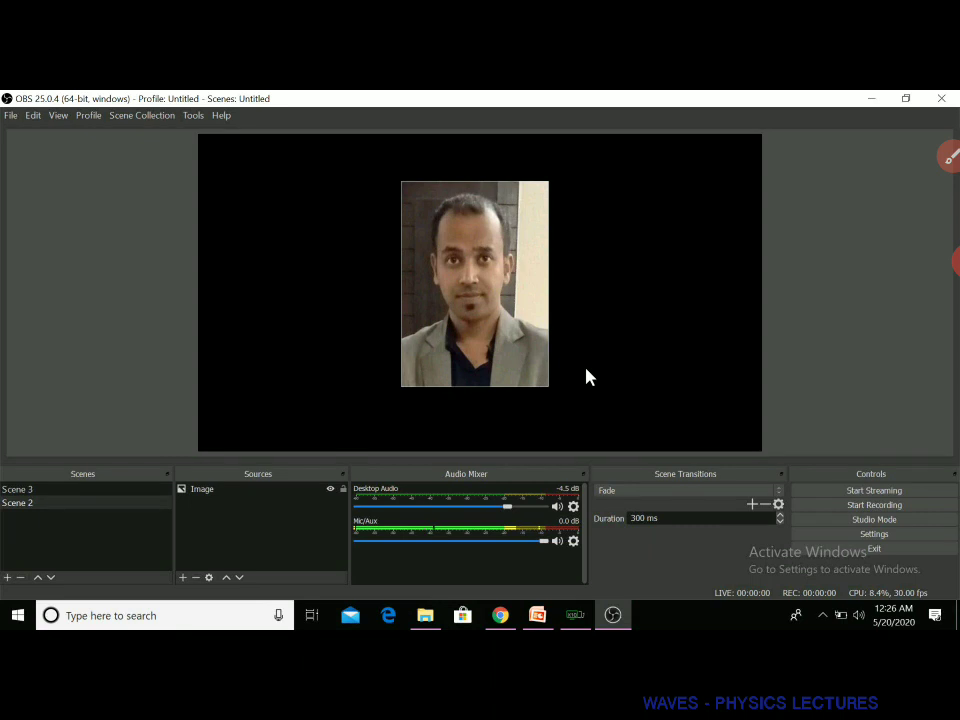
Step: Compare the Fade and Cut transitions by switching between Scene 3 and Scene 2, and set the transition back to Fade
click(28, 494)
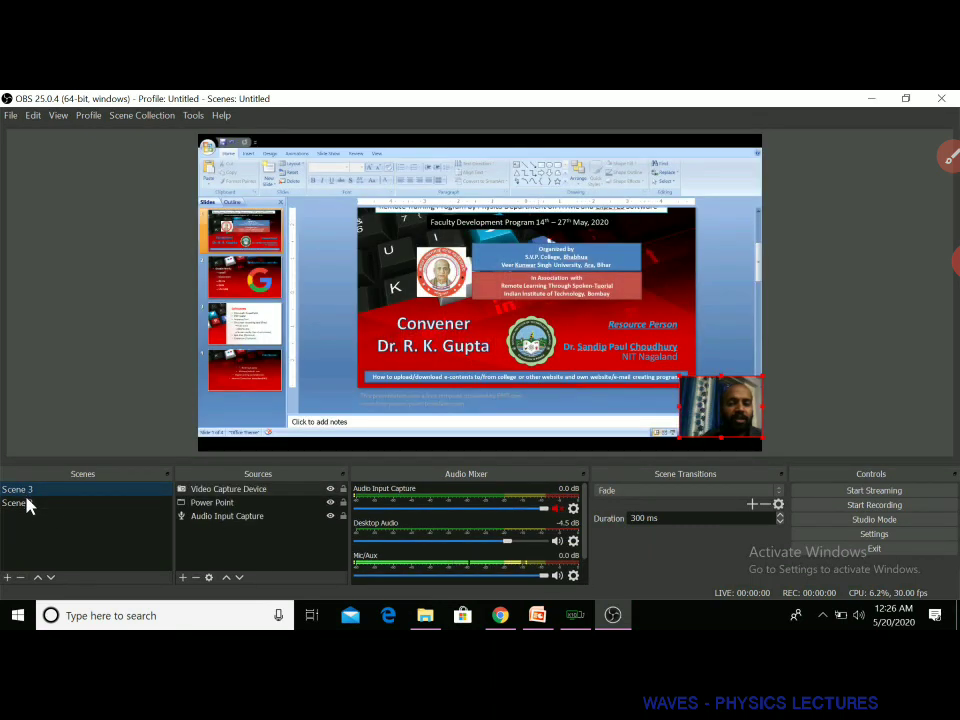
click(28, 505)
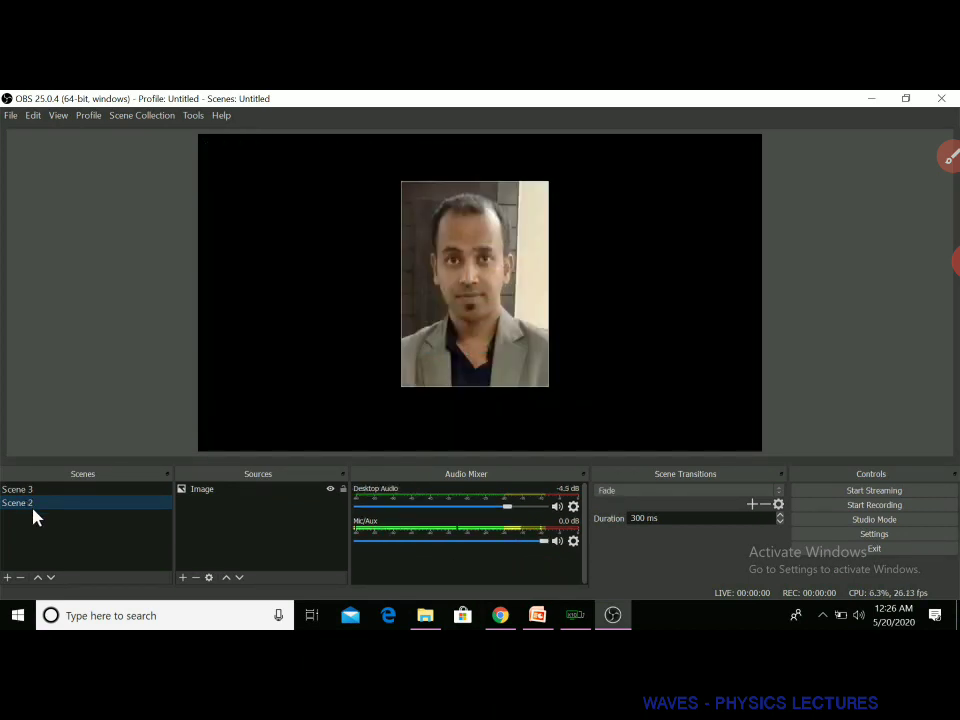
click(630, 492)
click(611, 502)
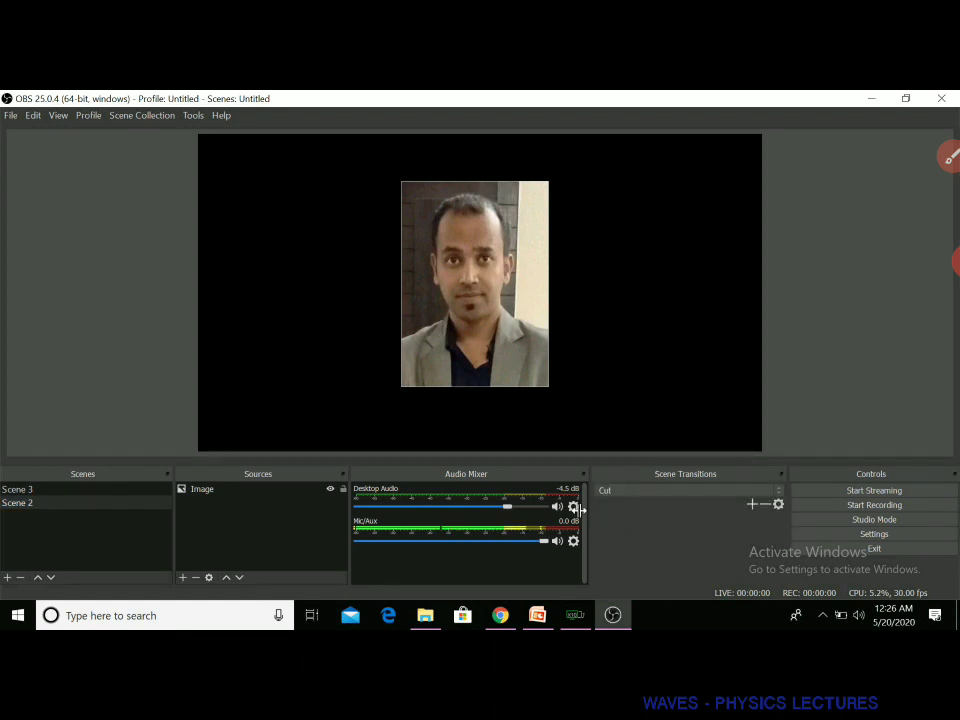
click(52, 491)
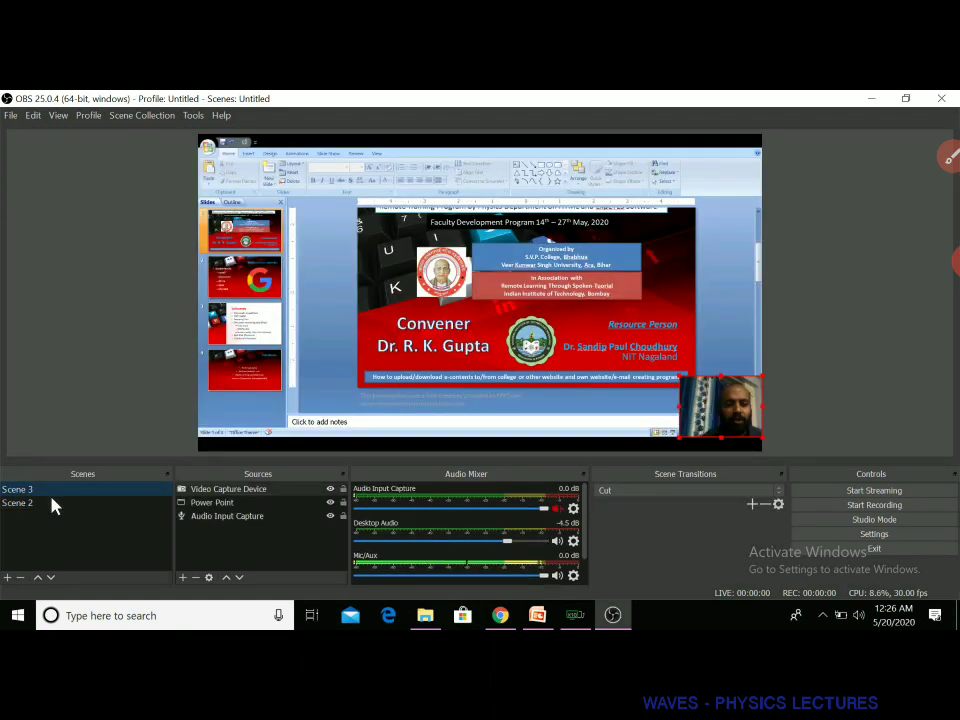
click(53, 506)
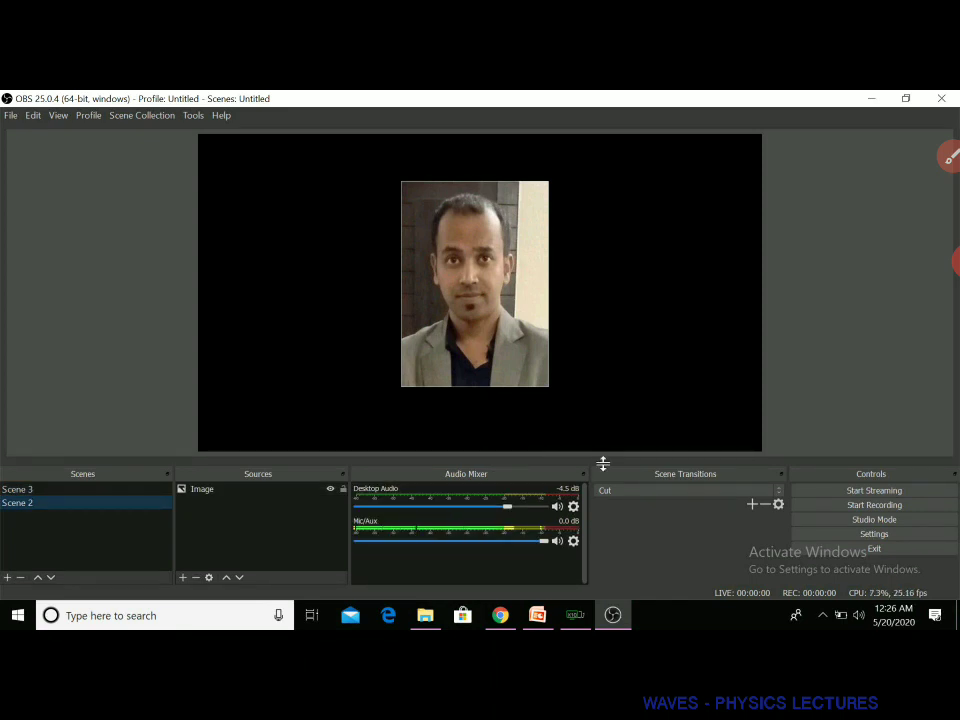
click(616, 492)
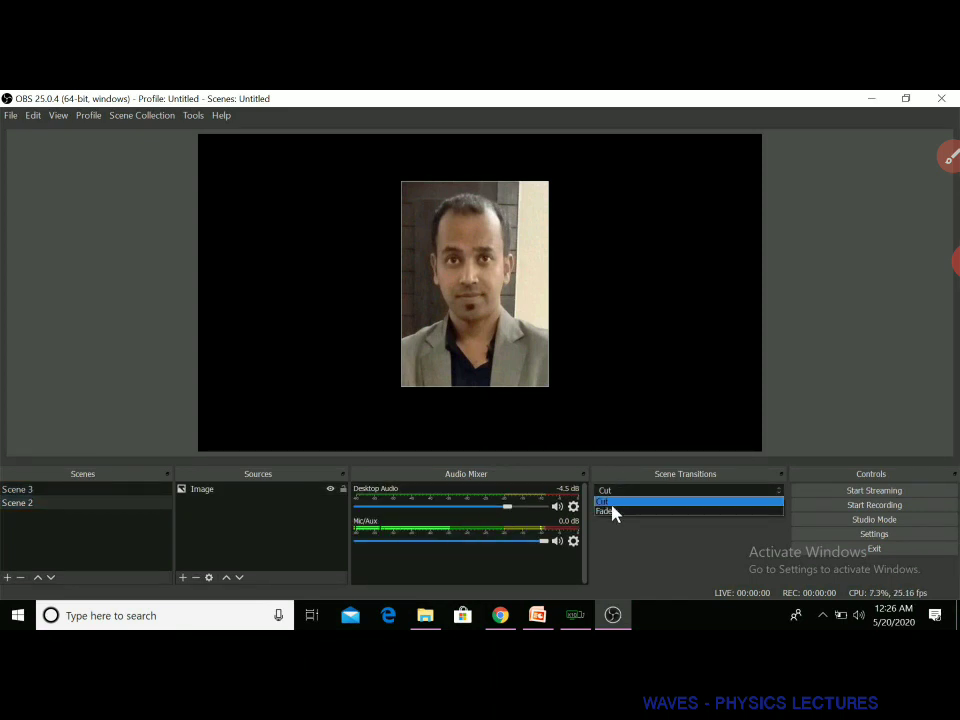
click(613, 512)
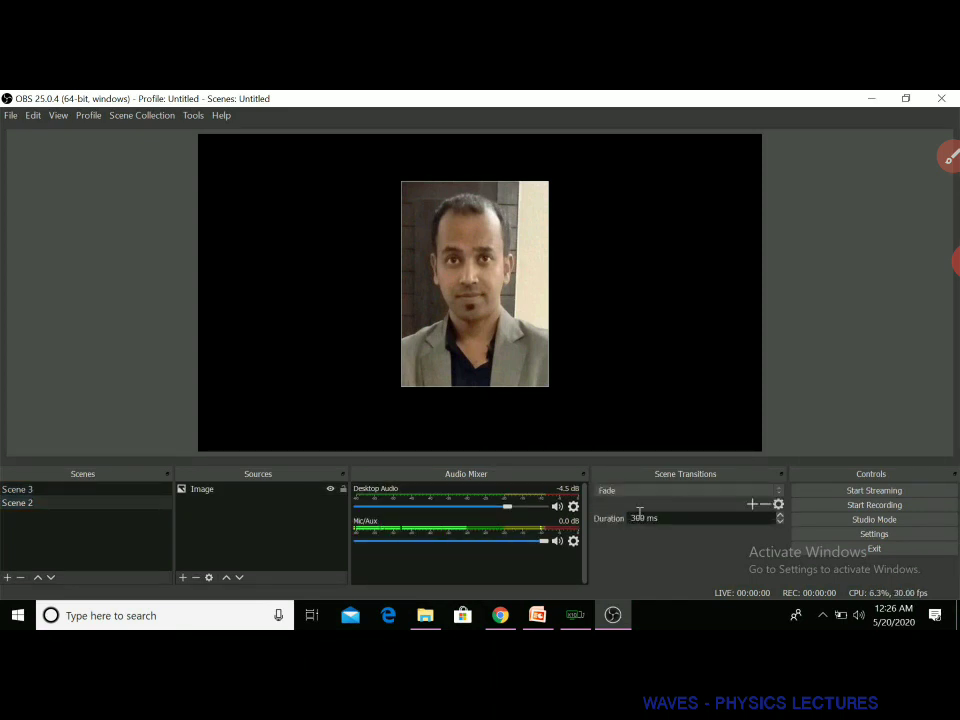
Step: Add a Slide scene transition with its default properties and preview it by switching to Scene 3 and back to Scene 2
click(752, 505)
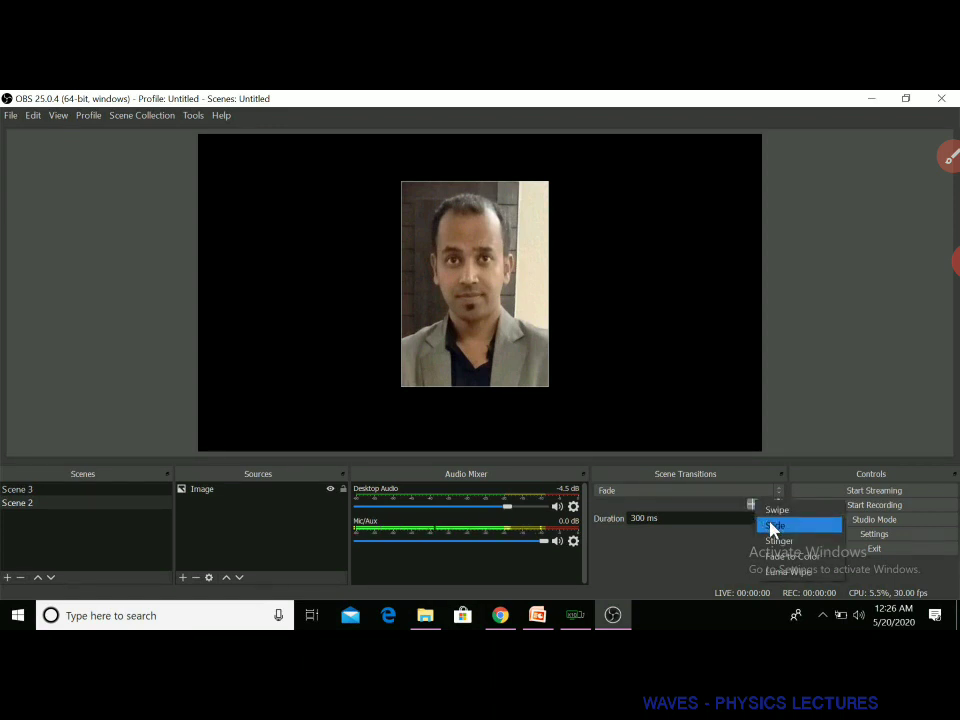
click(771, 525)
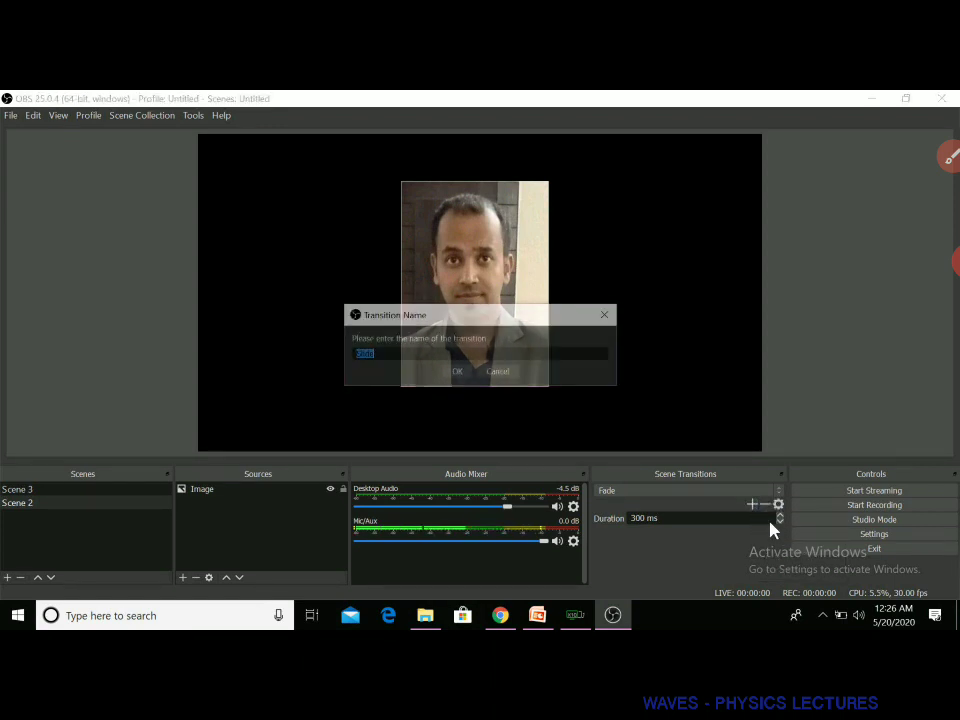
click(460, 376)
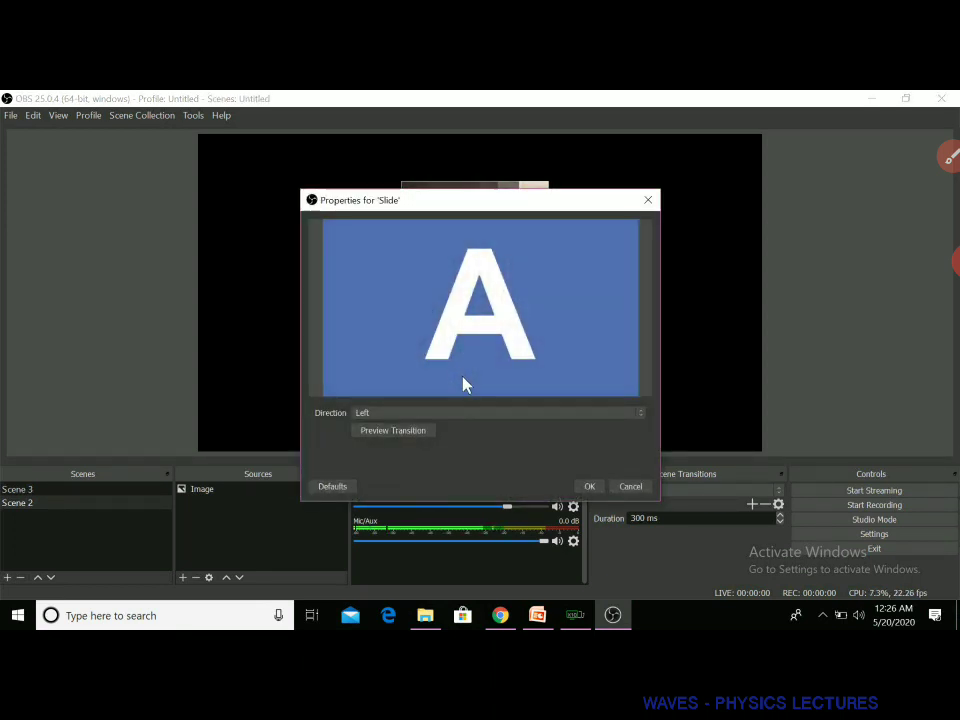
click(588, 487)
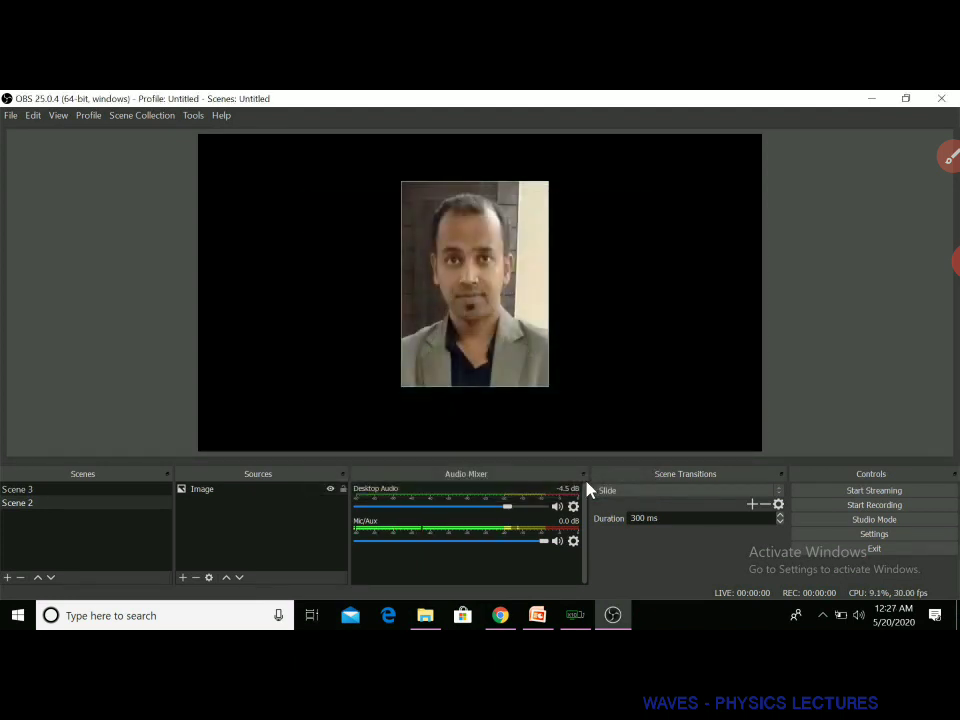
click(55, 502)
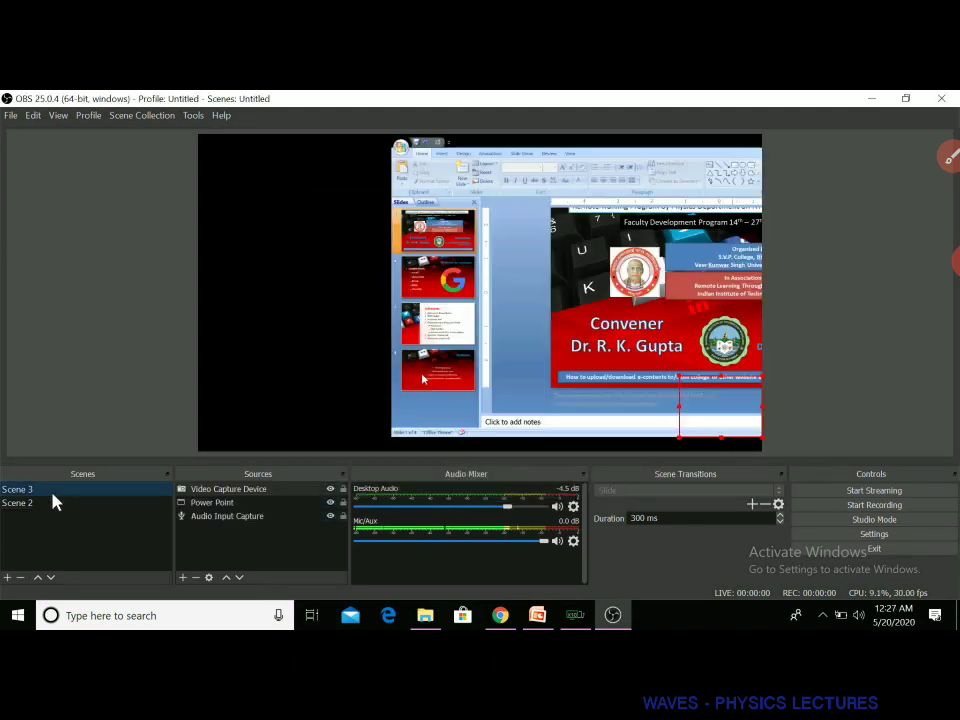
click(53, 502)
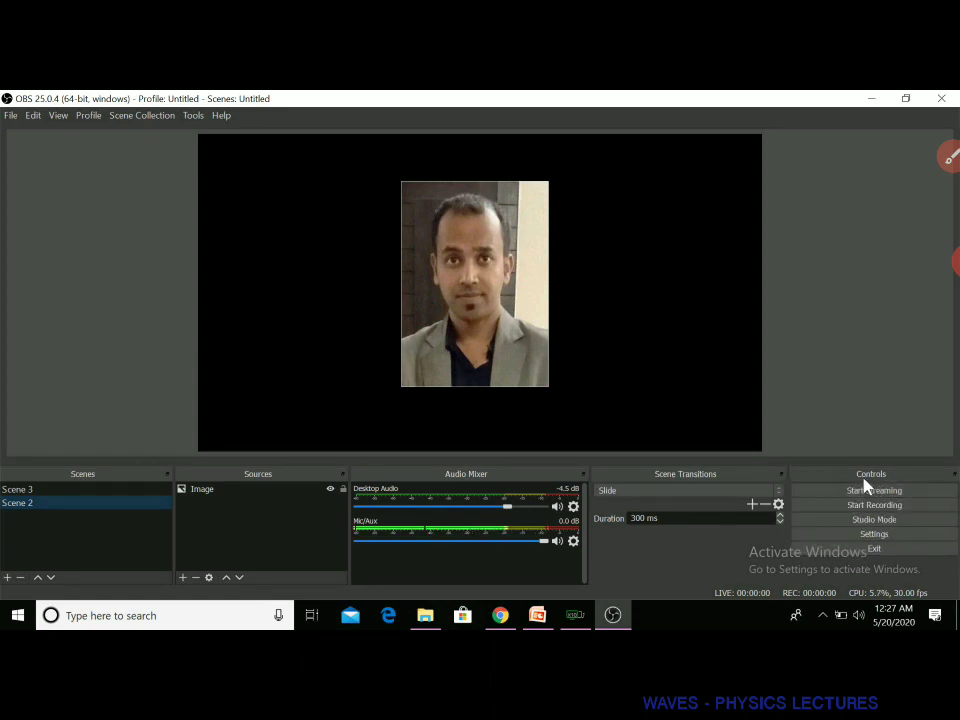
Step: Review the general, stream and output settings, including the available recording quality, format and encoder options
click(874, 535)
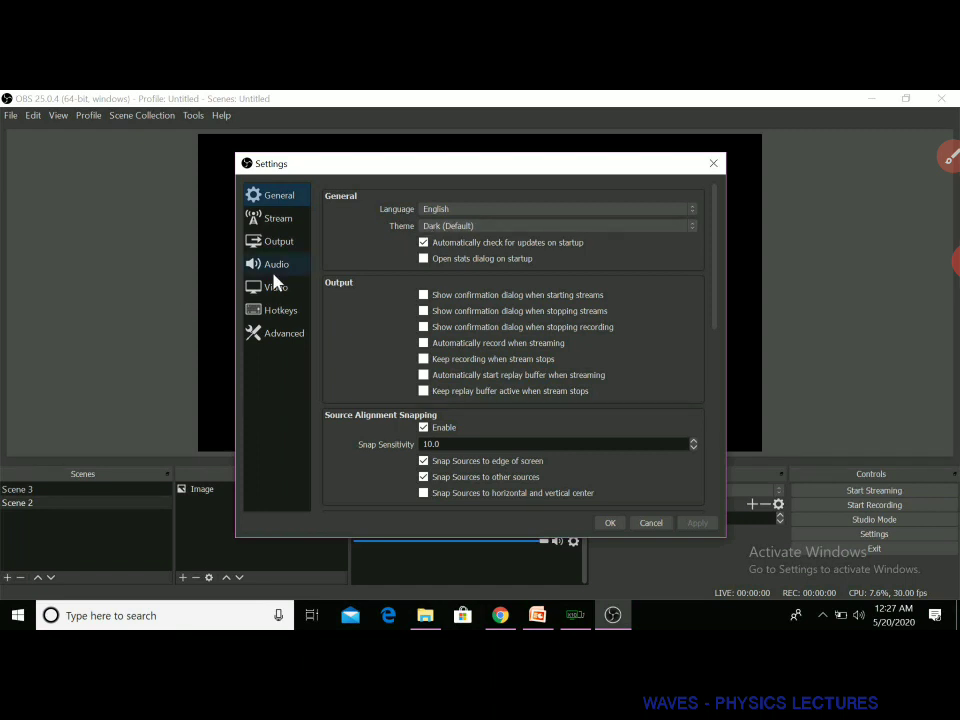
click(275, 224)
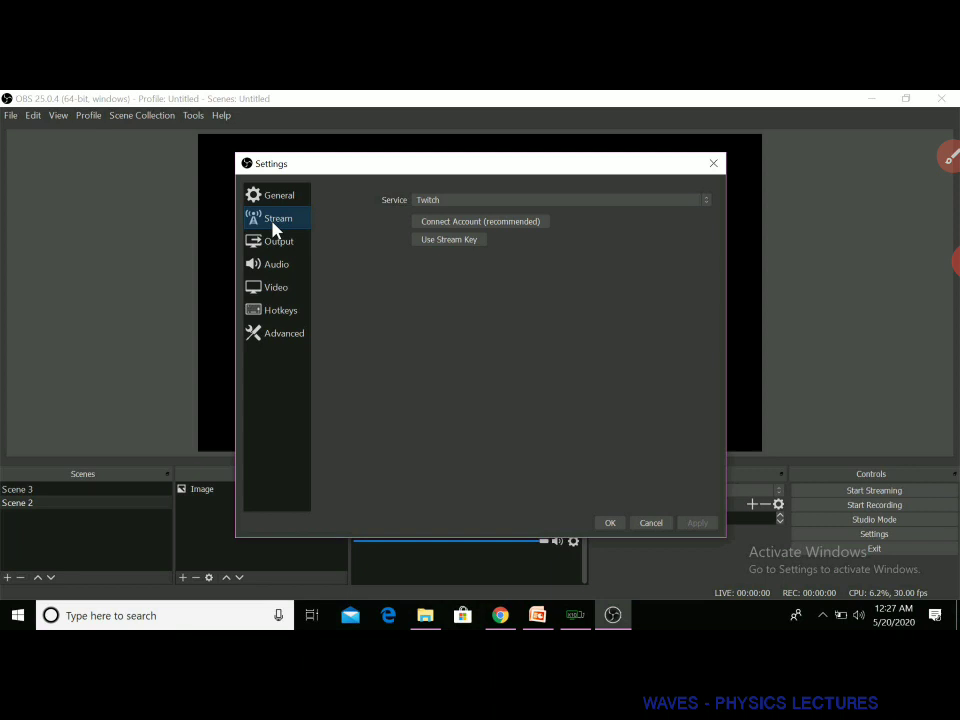
click(280, 246)
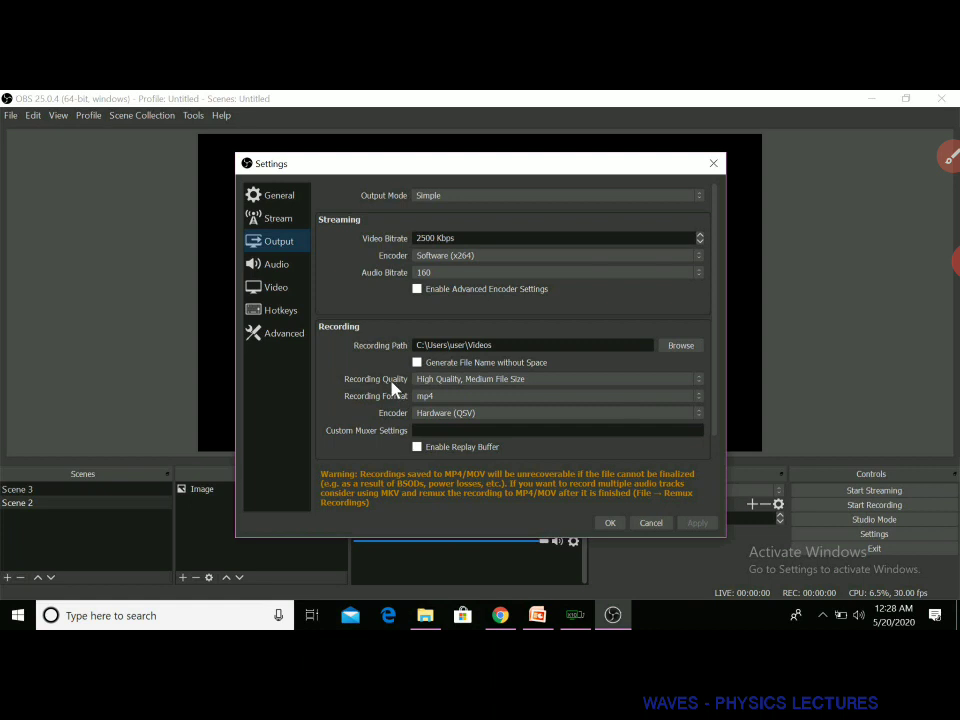
click(447, 388)
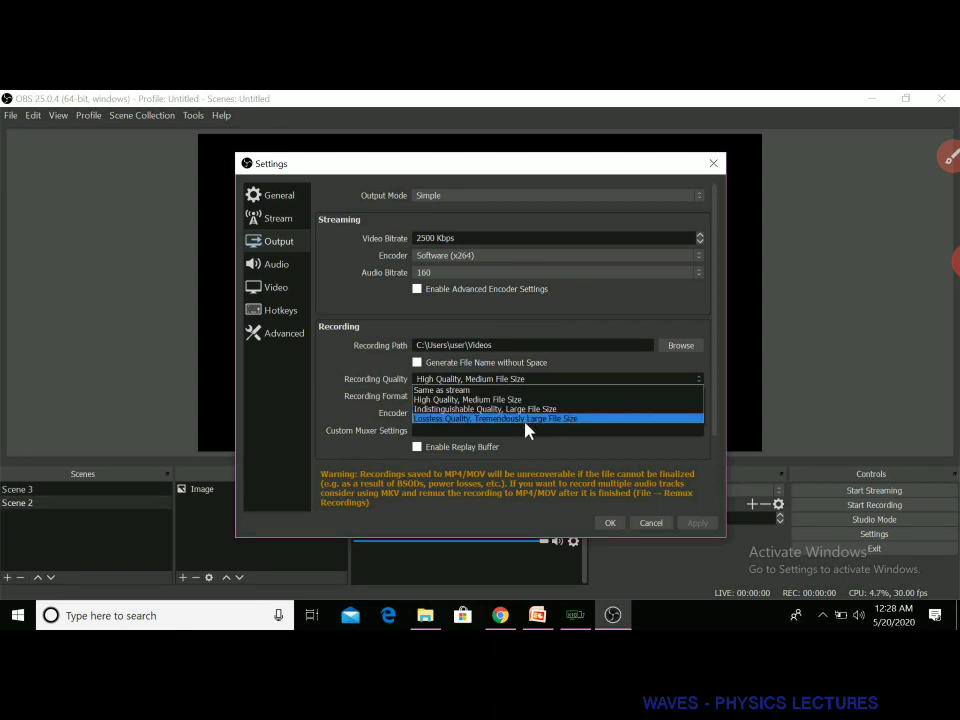
click(460, 400)
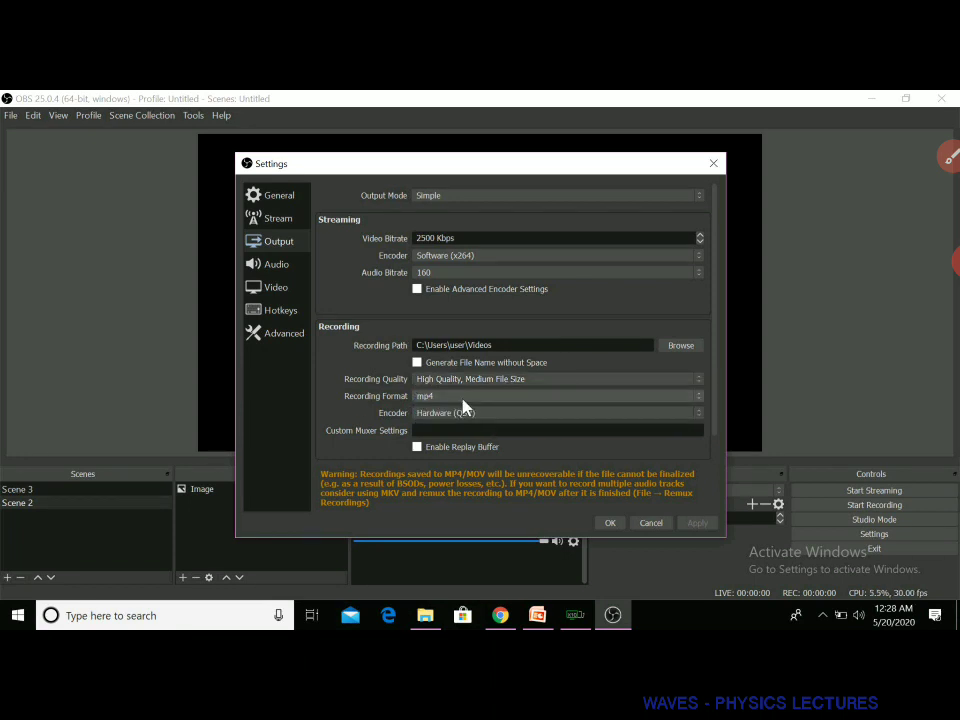
click(463, 401)
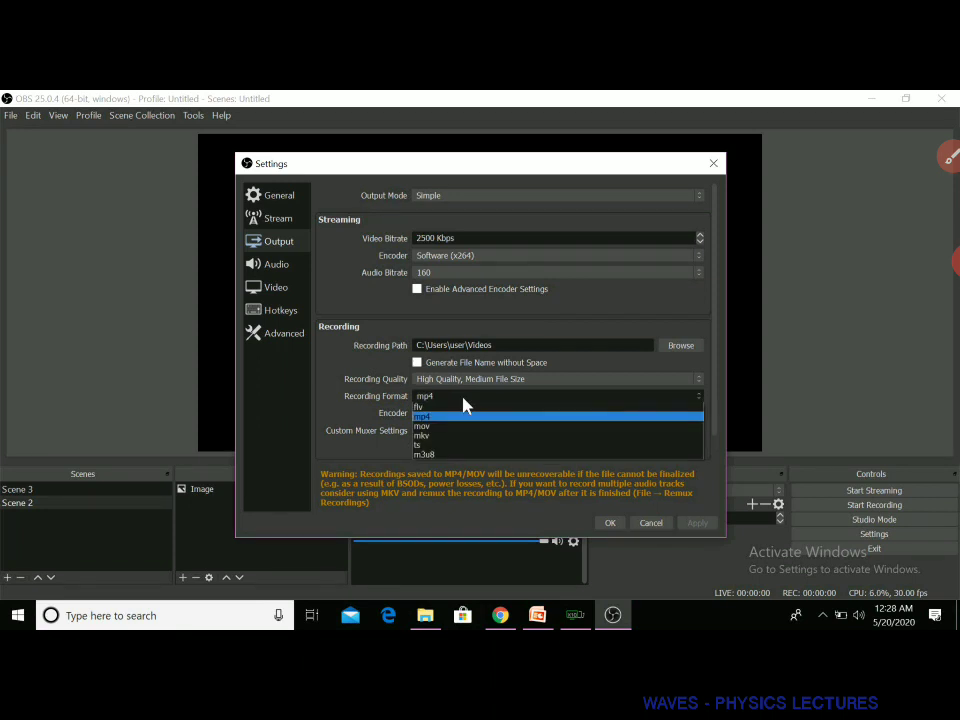
click(463, 403)
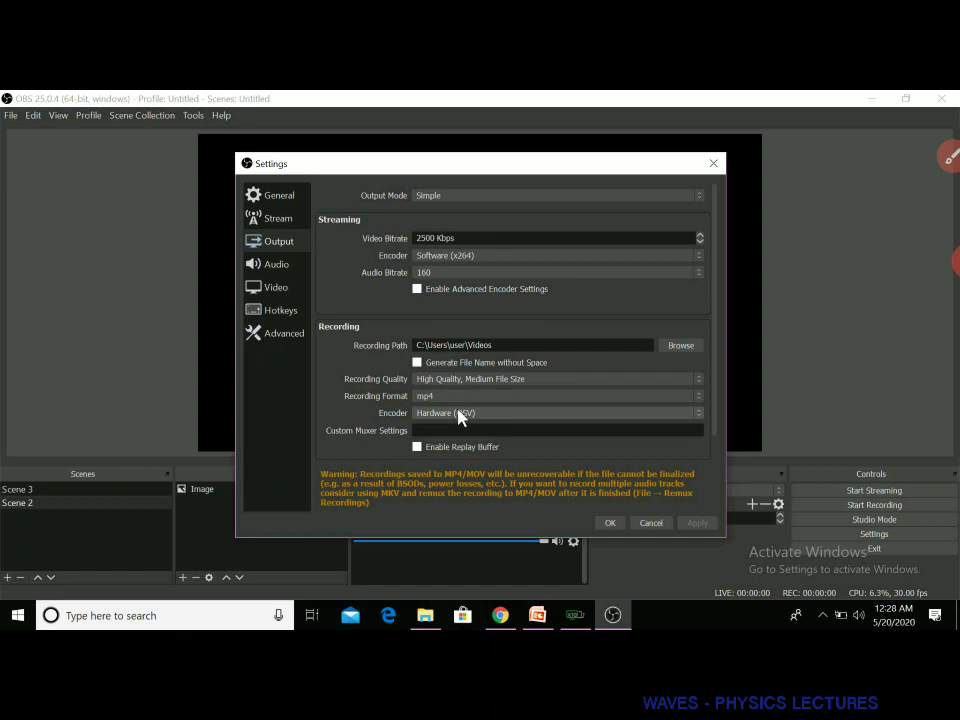
click(459, 414)
click(459, 414)
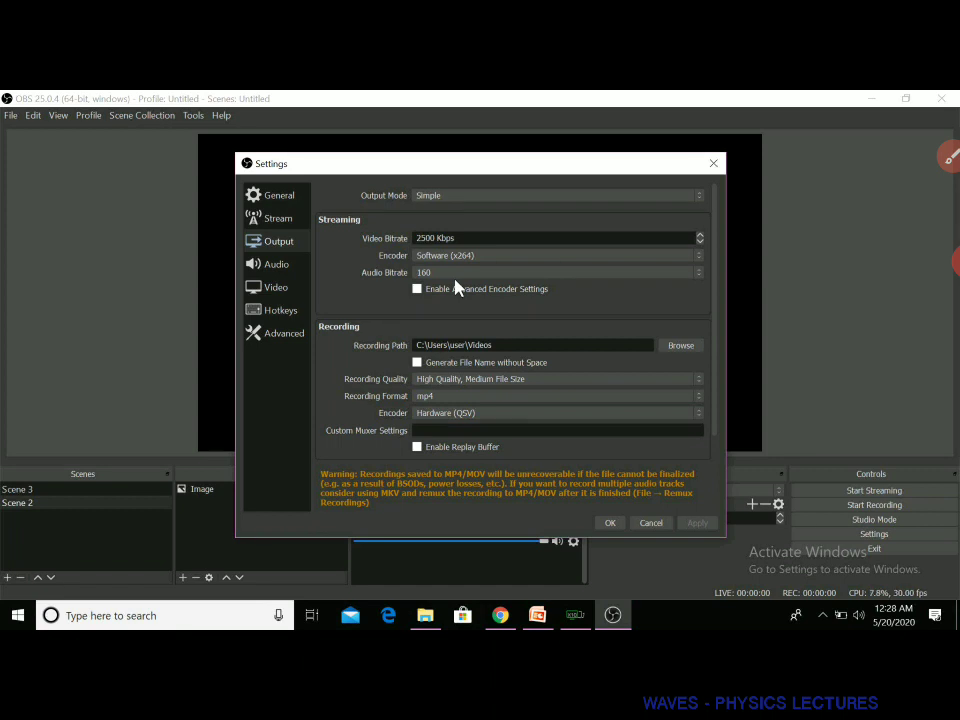
Step: Review the audio settings, including the available channel options
click(295, 273)
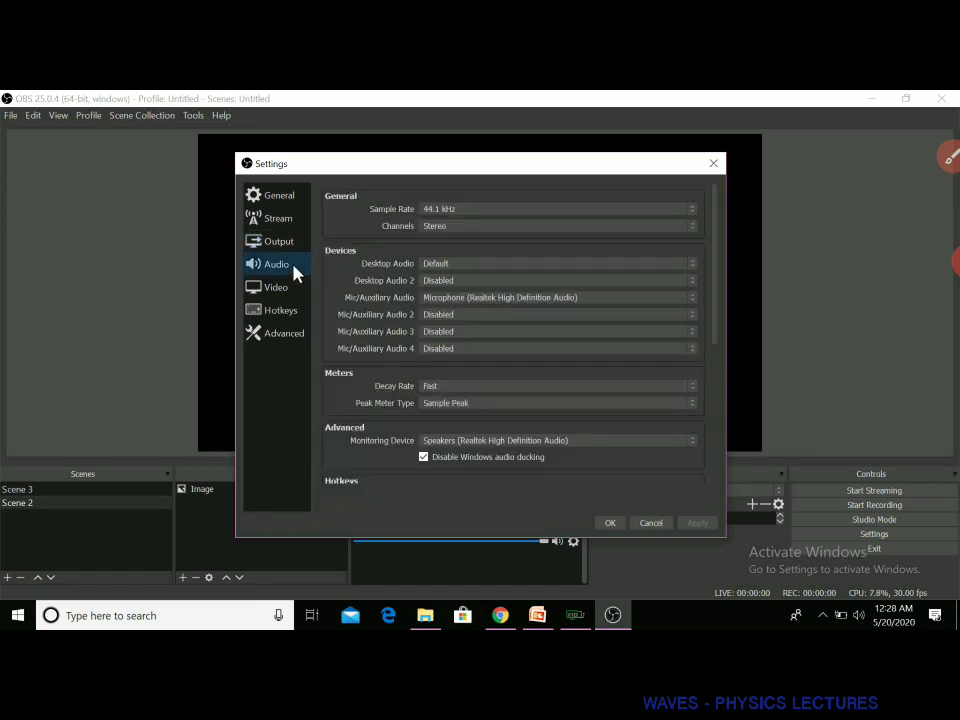
click(443, 233)
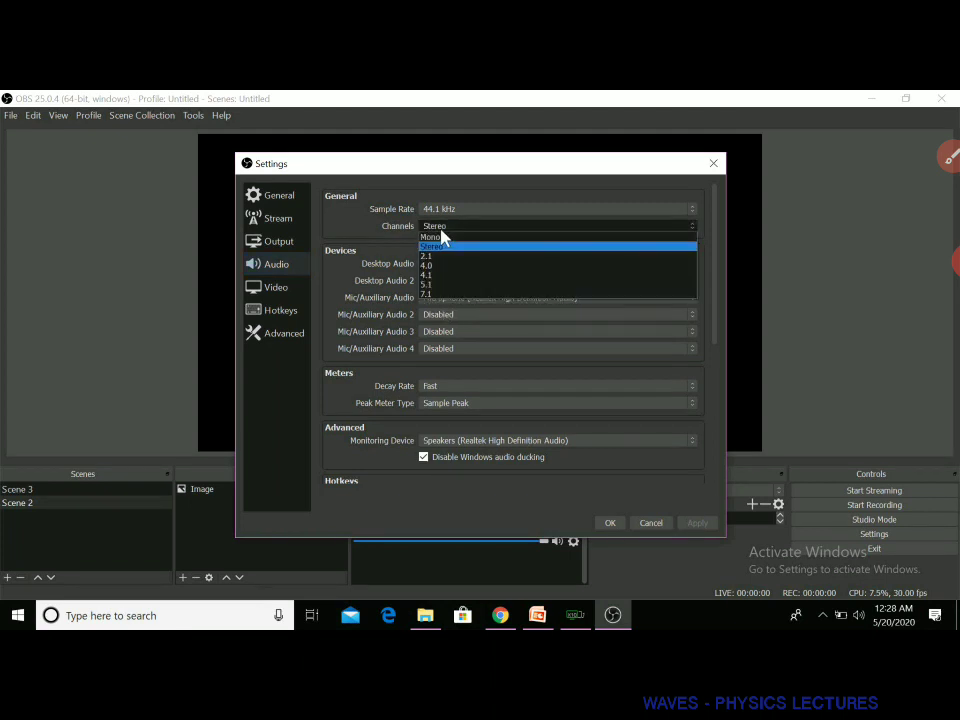
click(443, 233)
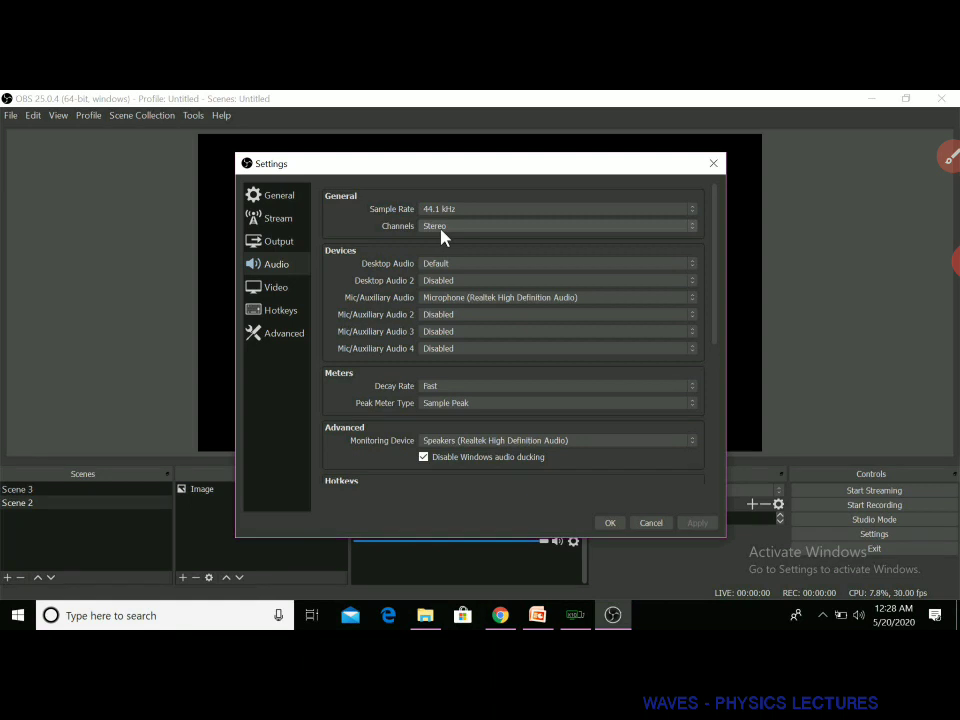
Step: Set the base resolution to 1280x720 and the output resolution to 960x540, accepting the settings after viewing the hotkeys and advanced options
click(283, 289)
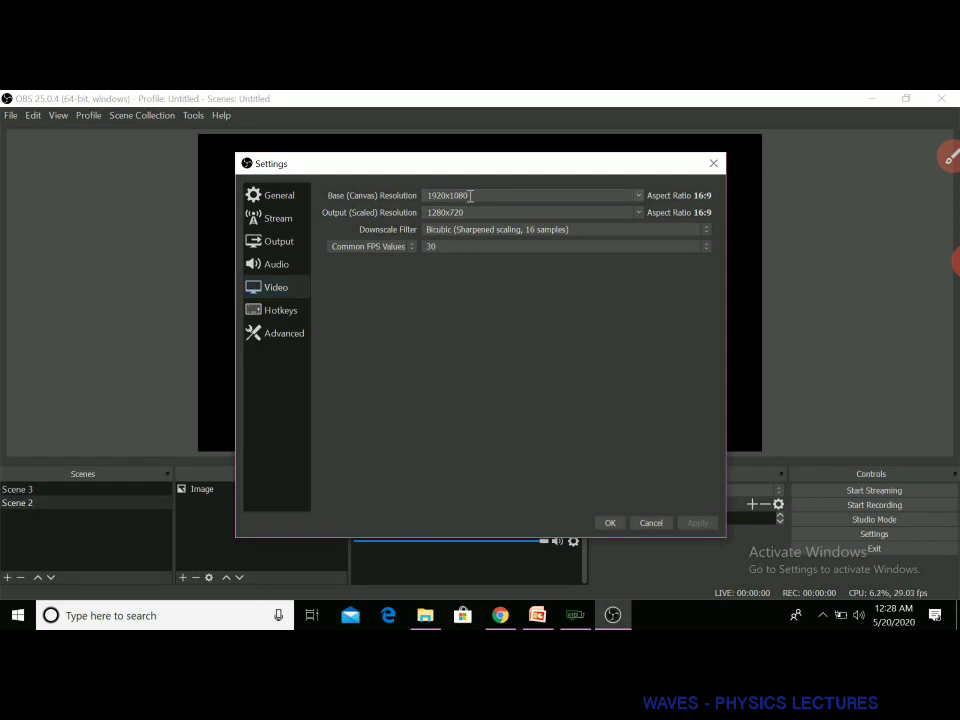
click(639, 199)
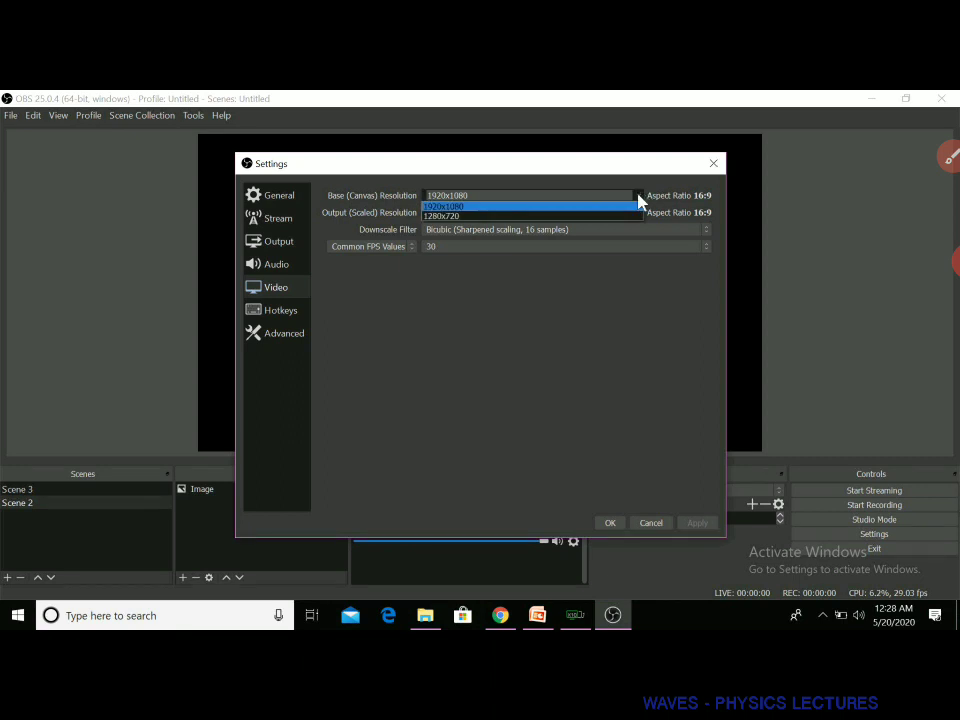
click(535, 216)
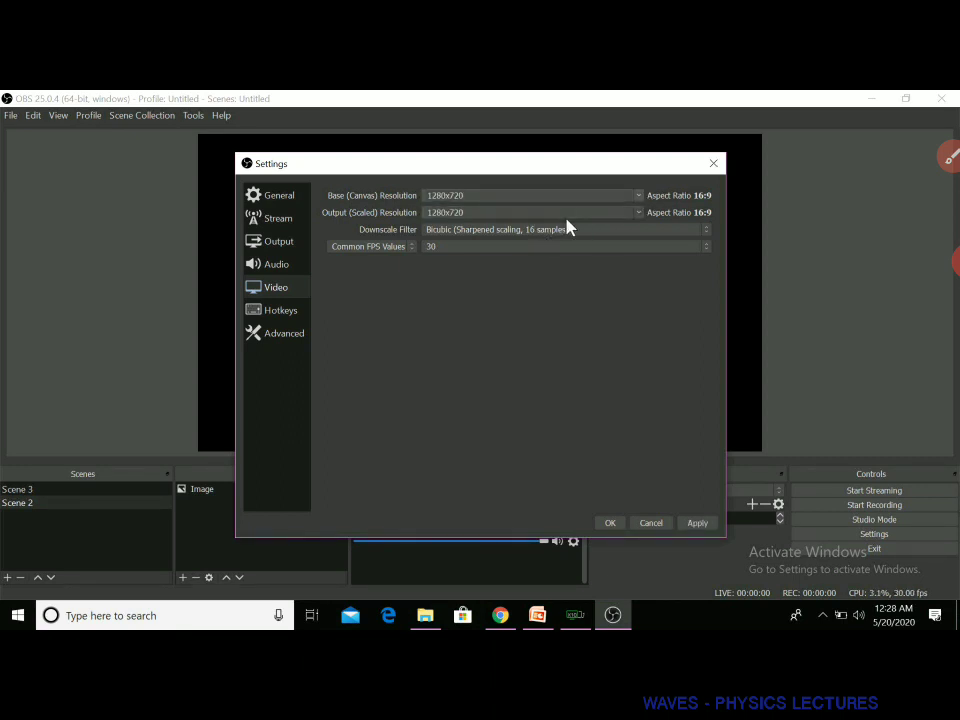
click(640, 216)
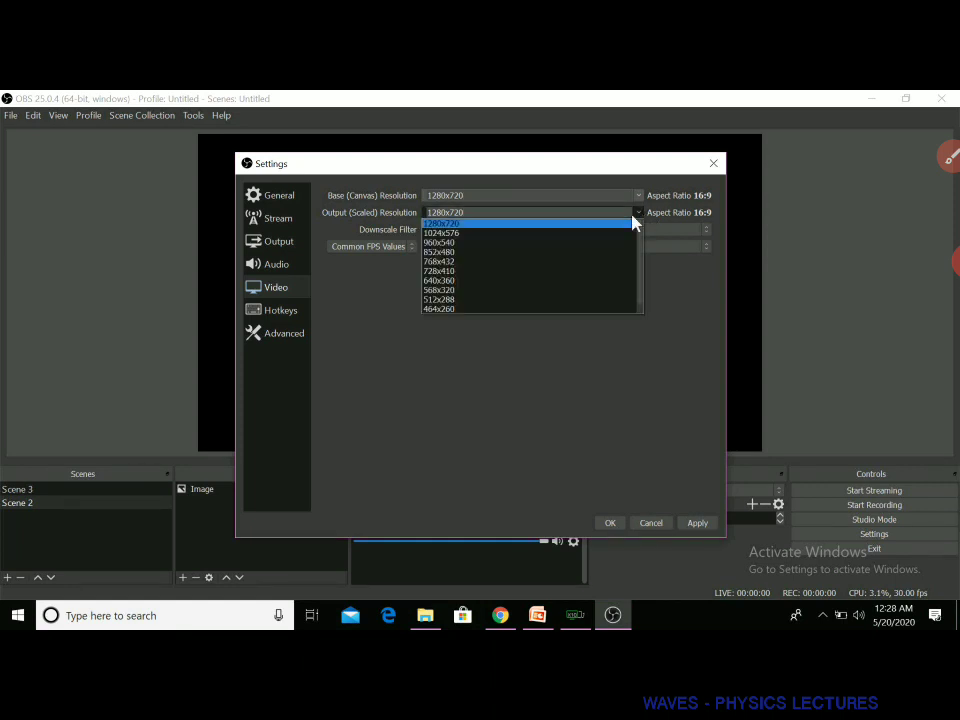
click(463, 245)
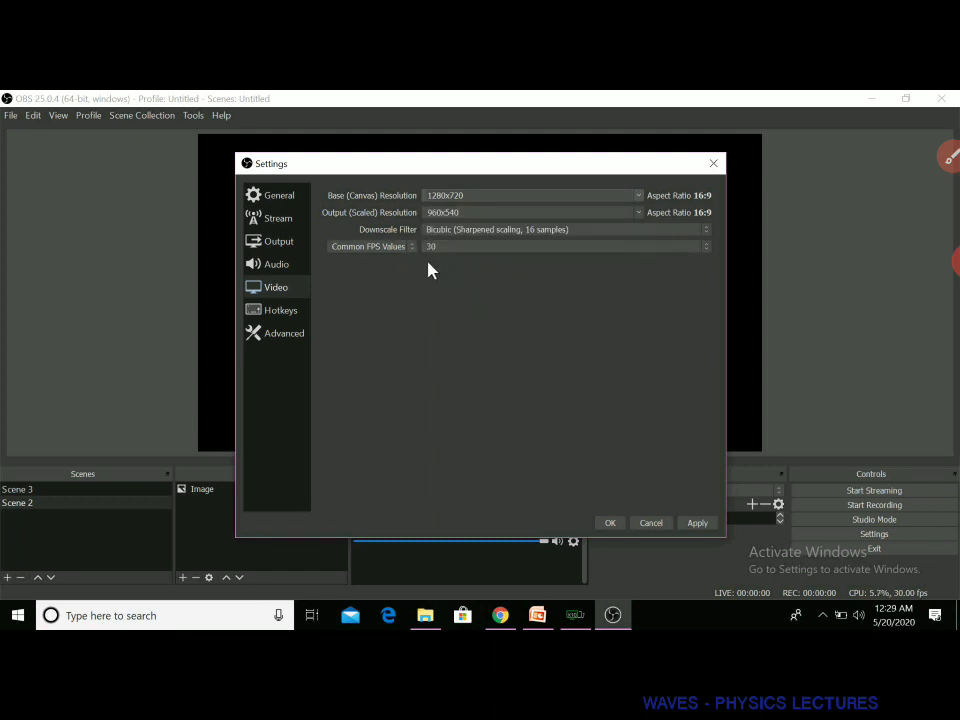
click(302, 320)
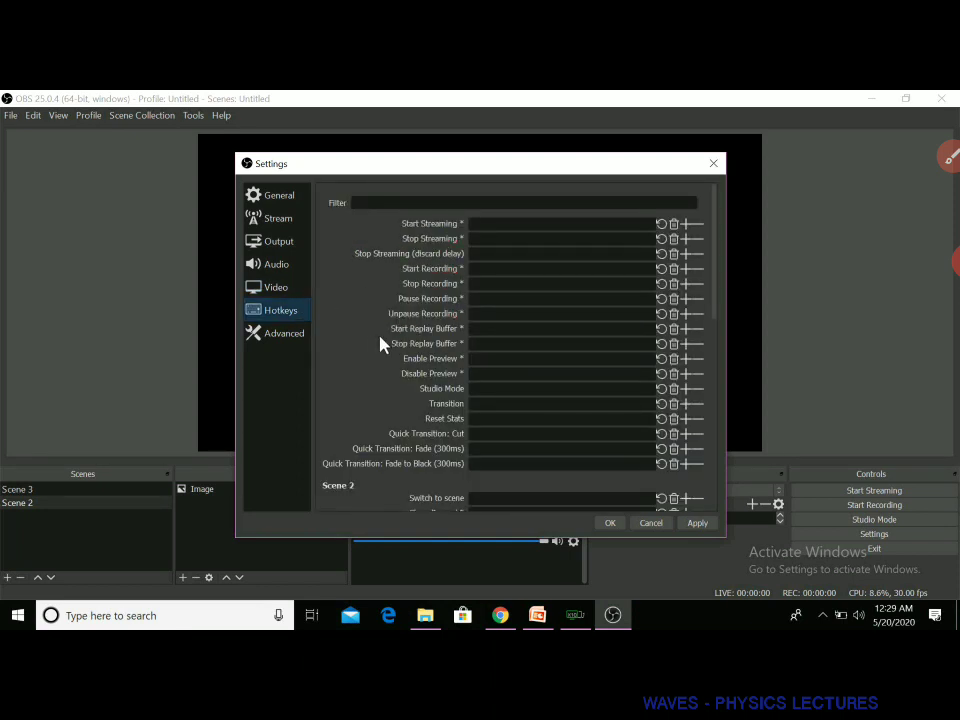
click(290, 334)
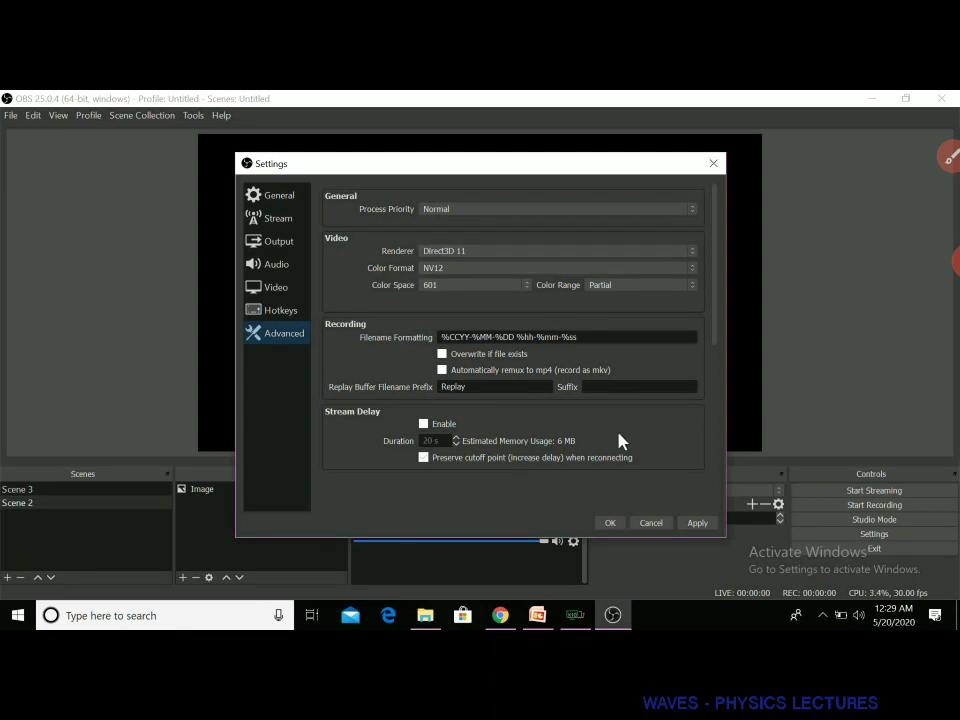
click(610, 523)
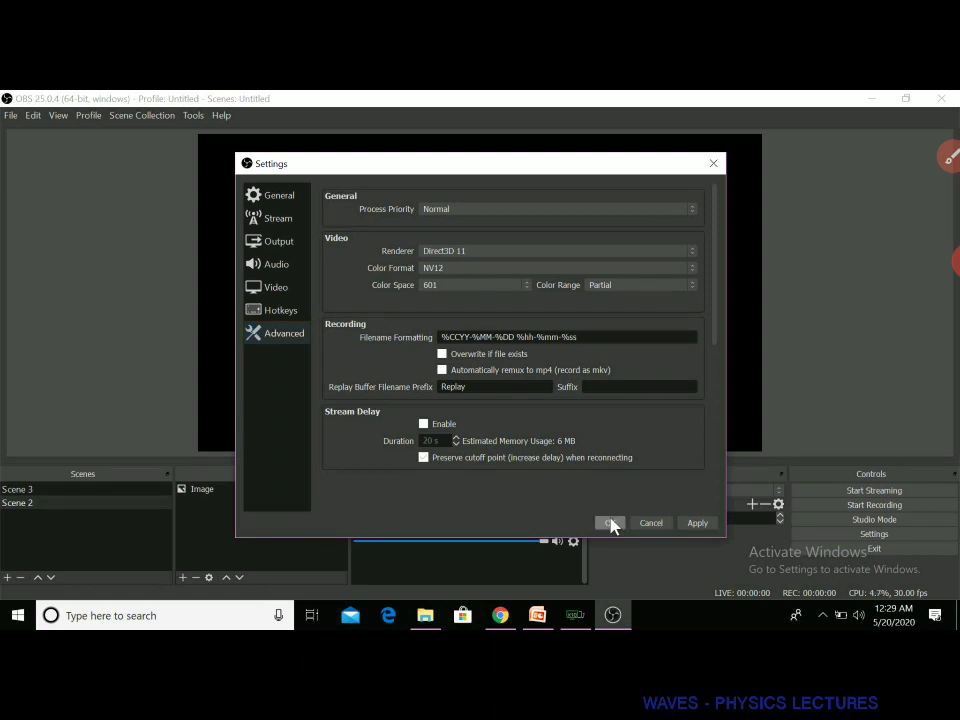
Step: Move the picture in Scene 2 to near the middle of the canvas and switch to Scene 3
drag(589, 392, 438, 325)
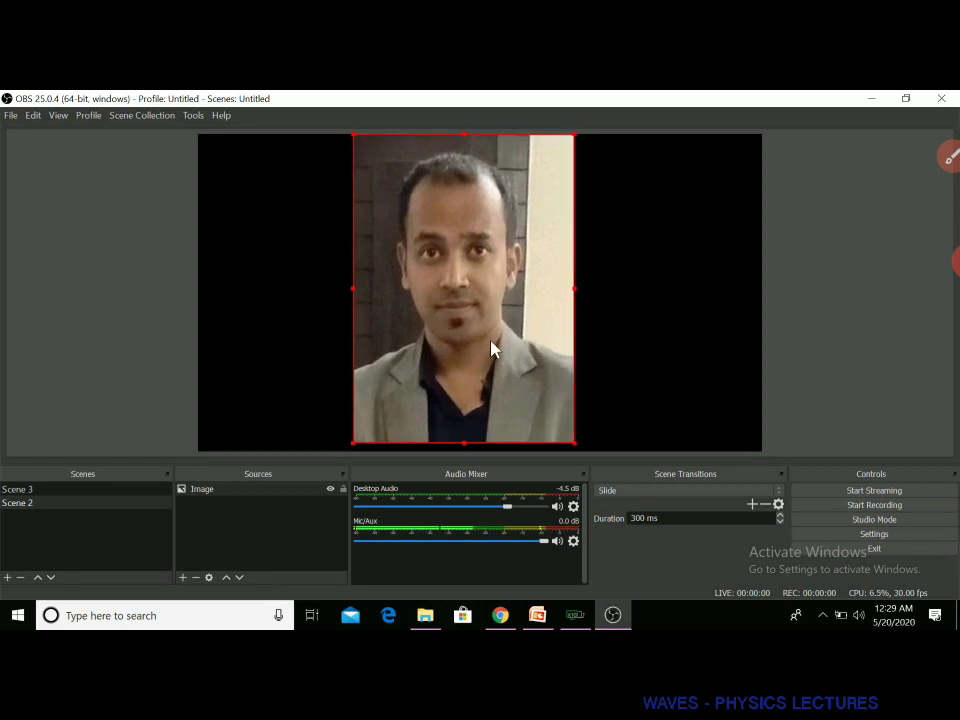
click(54, 492)
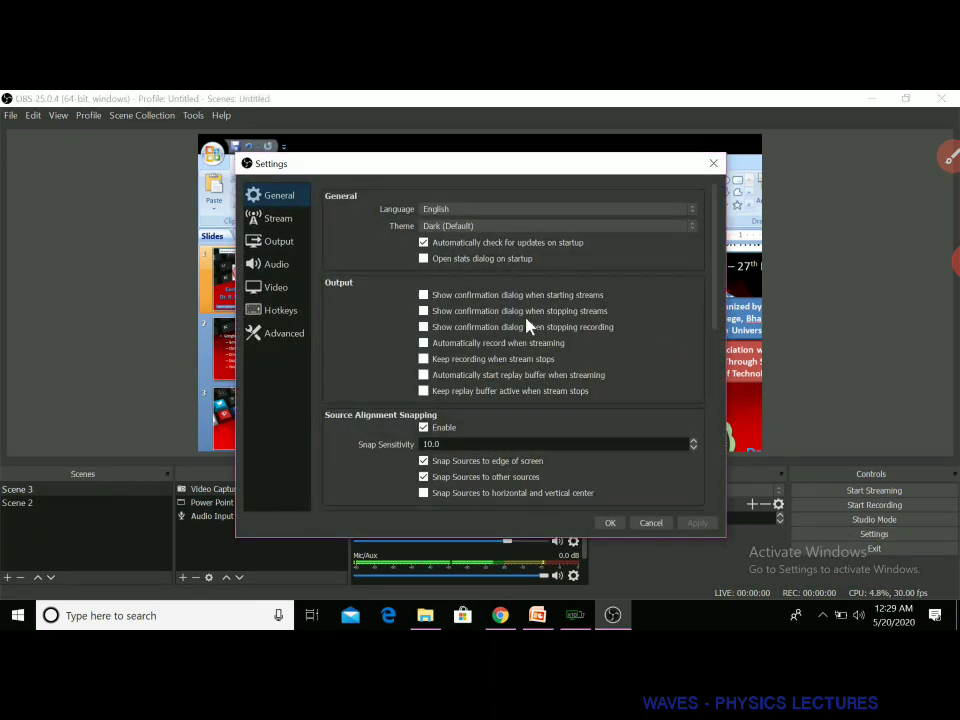
Step: Set both the base and the scaled output resolution to 1920x1080 in the video settings and apply them
drag(457, 171, 777, 268)
click(600, 380)
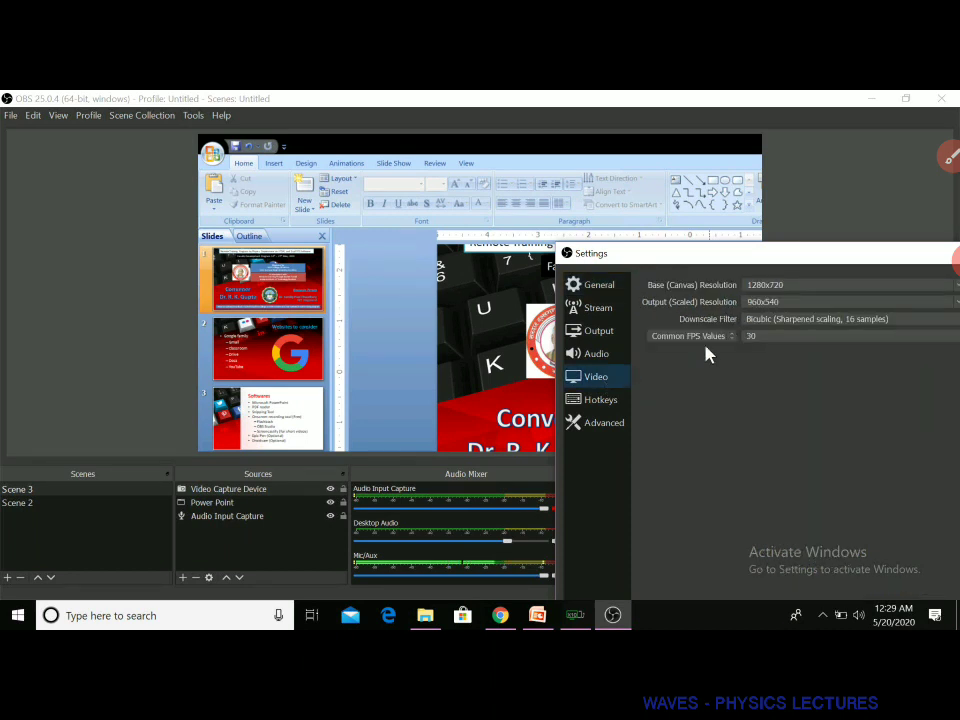
click(942, 285)
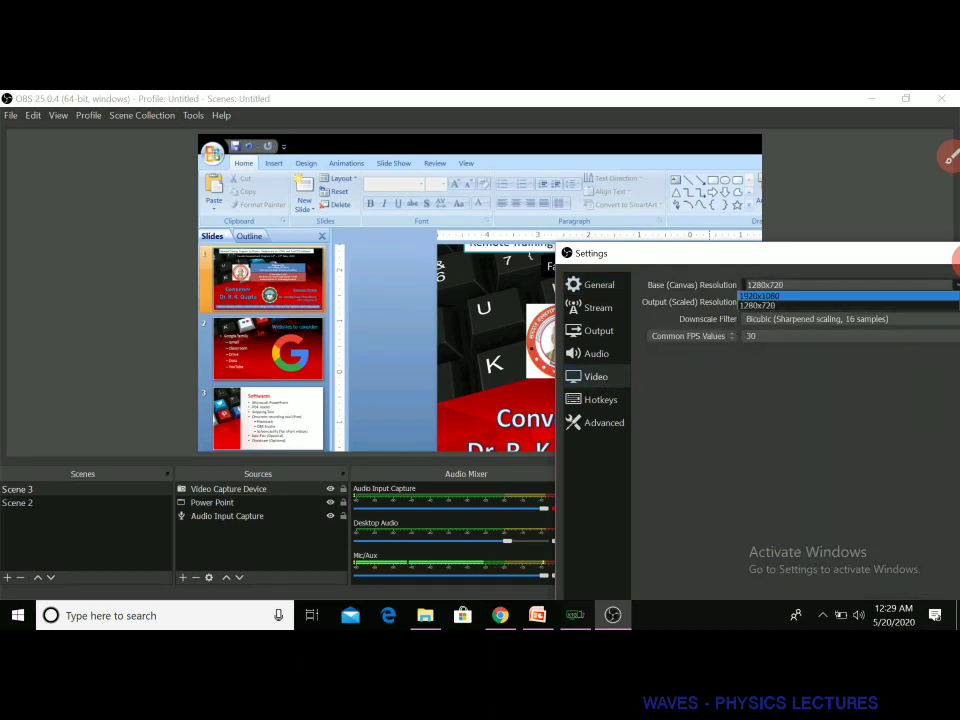
click(792, 297)
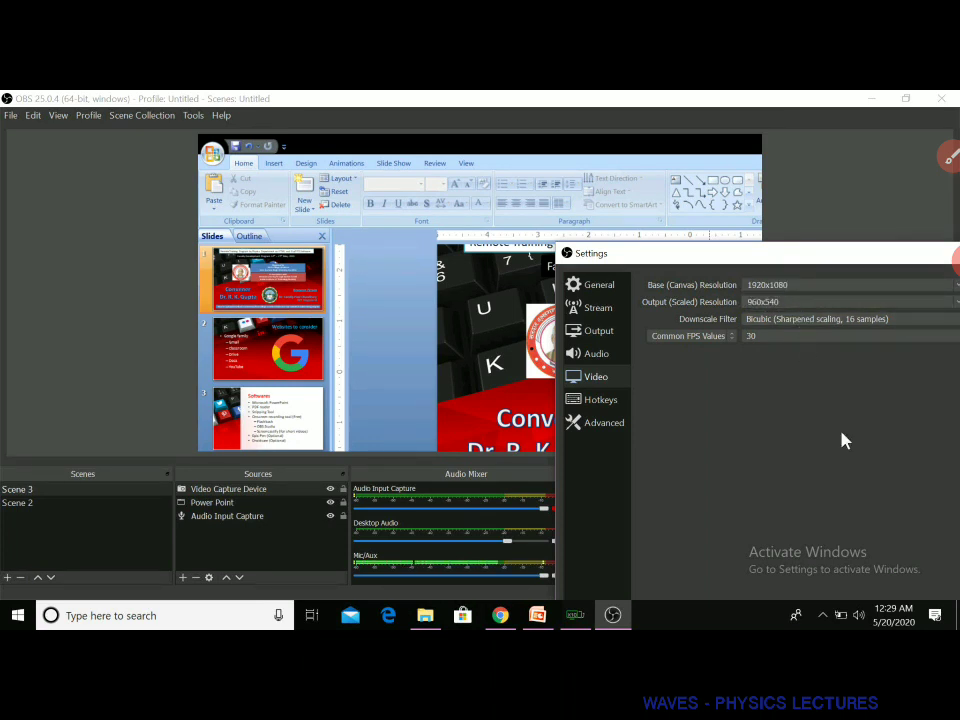
drag(768, 265, 580, 140)
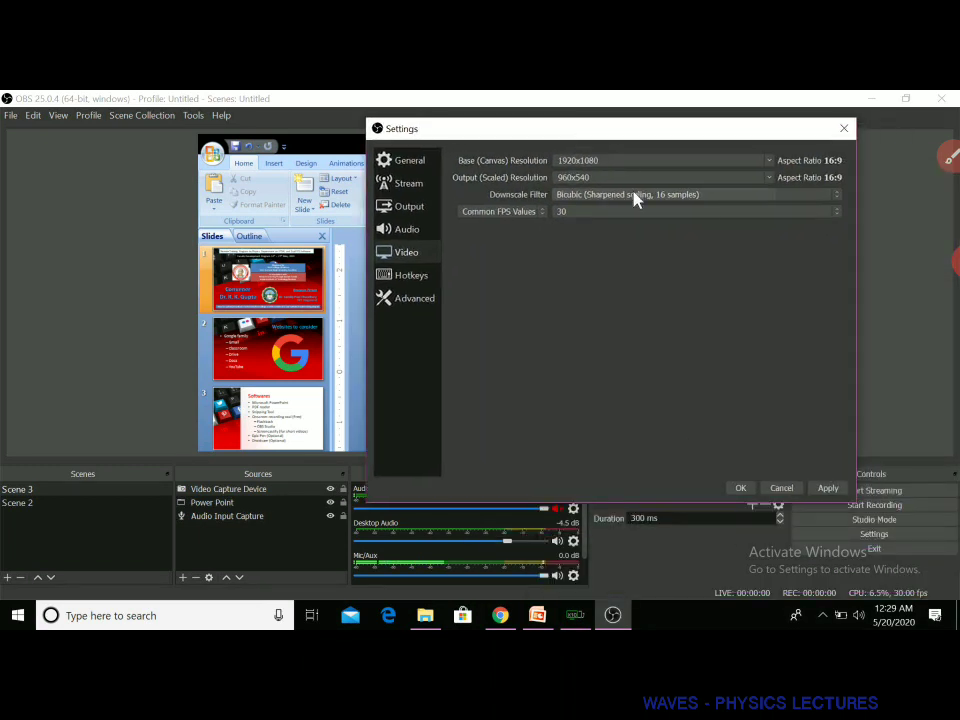
click(772, 179)
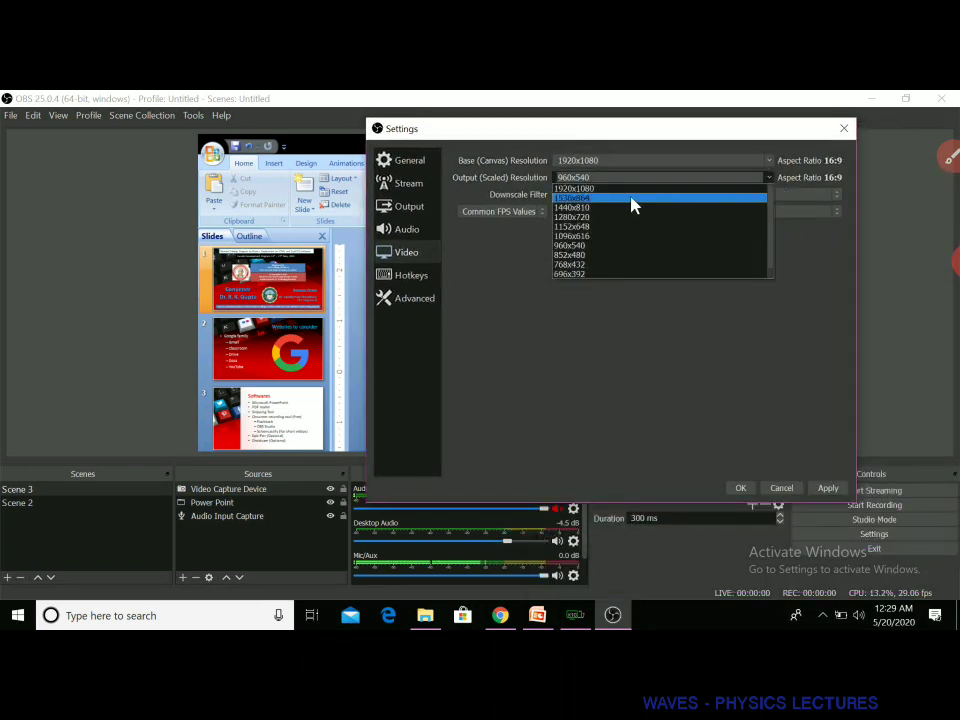
click(624, 197)
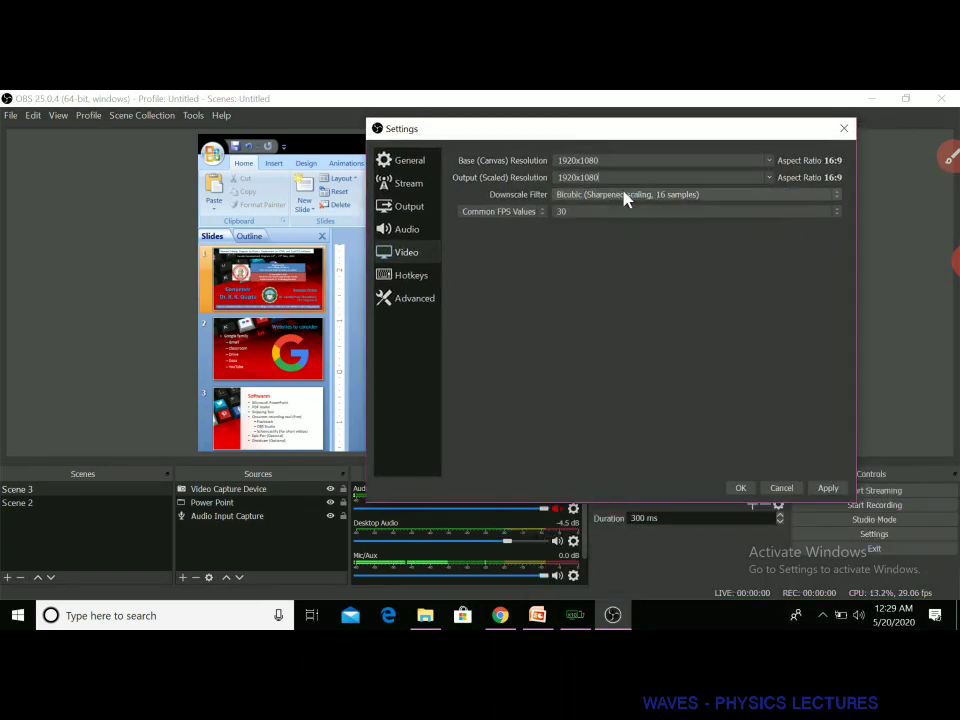
click(826, 489)
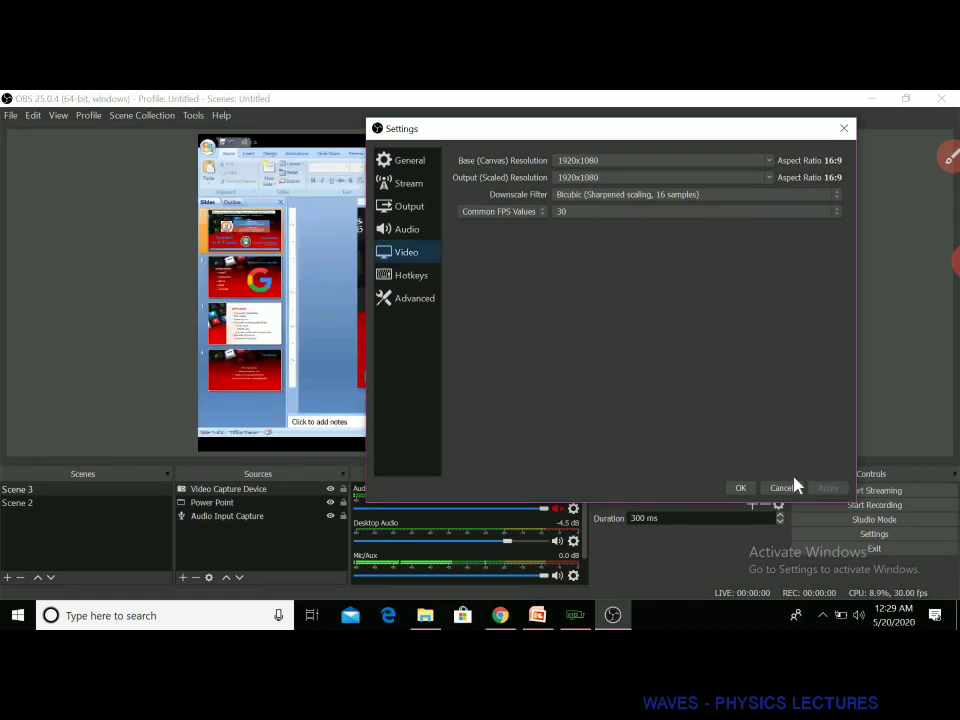
click(740, 488)
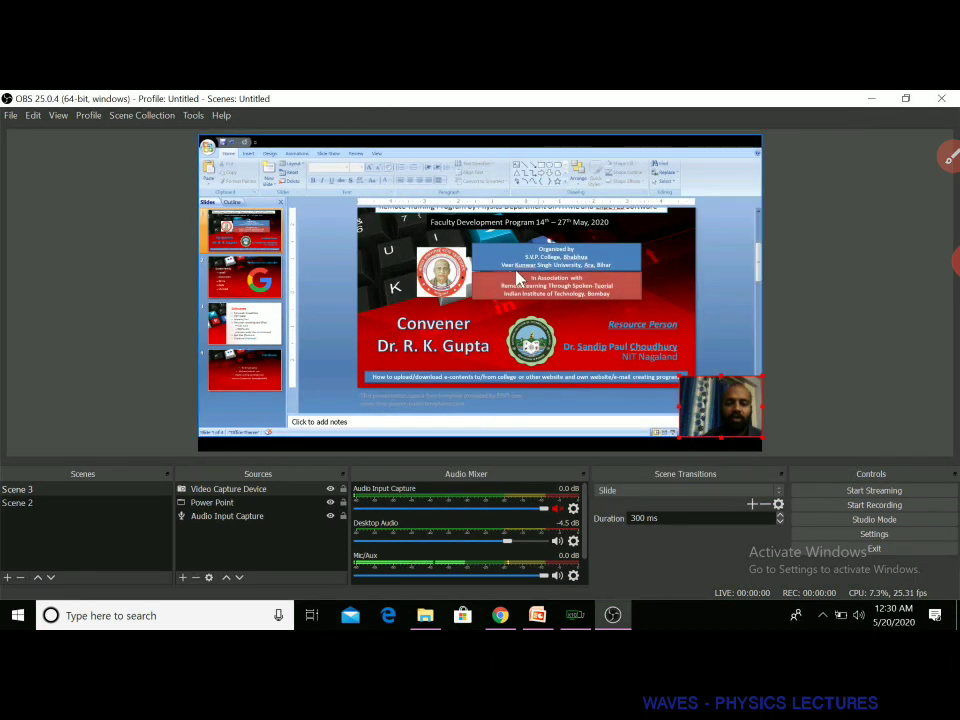
Step: Switch from Scene 3 to Scene 2 and set the scene transition to Fade
click(125, 488)
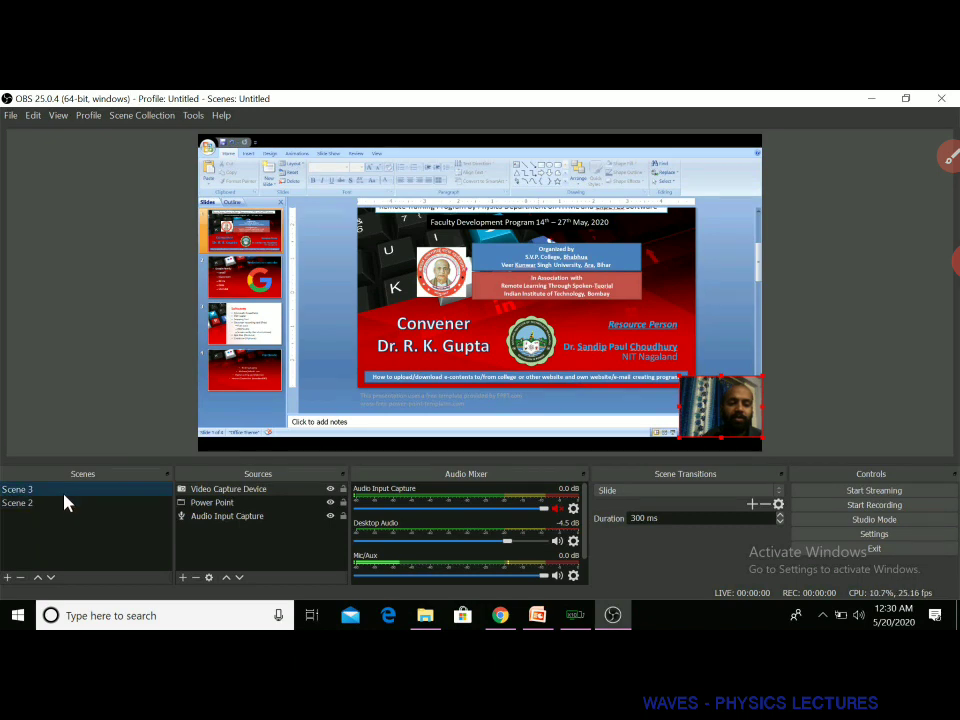
click(28, 508)
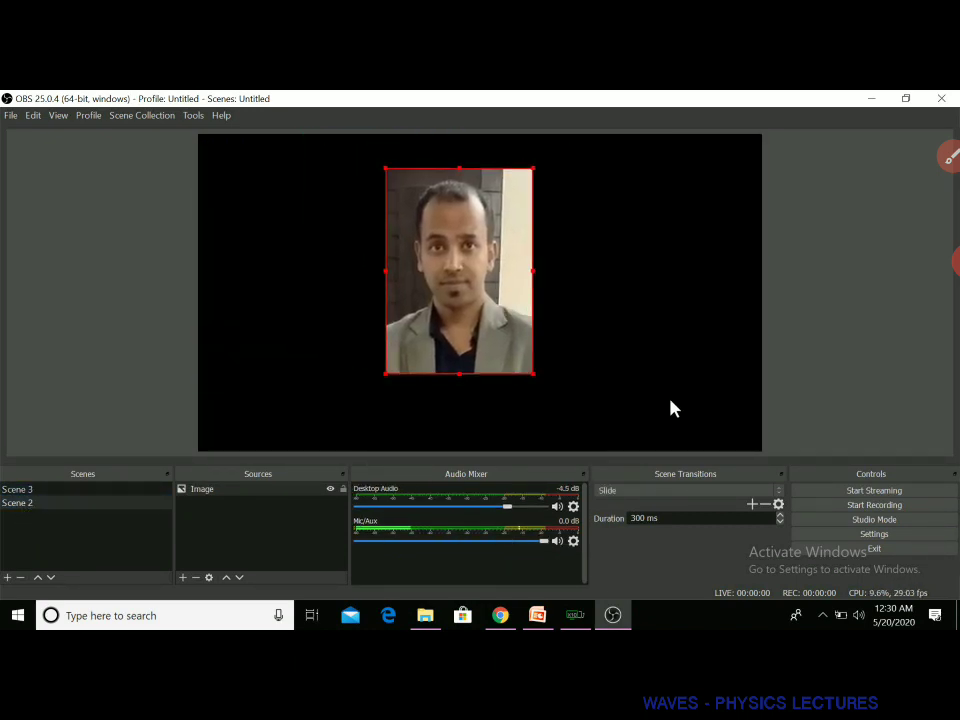
click(680, 491)
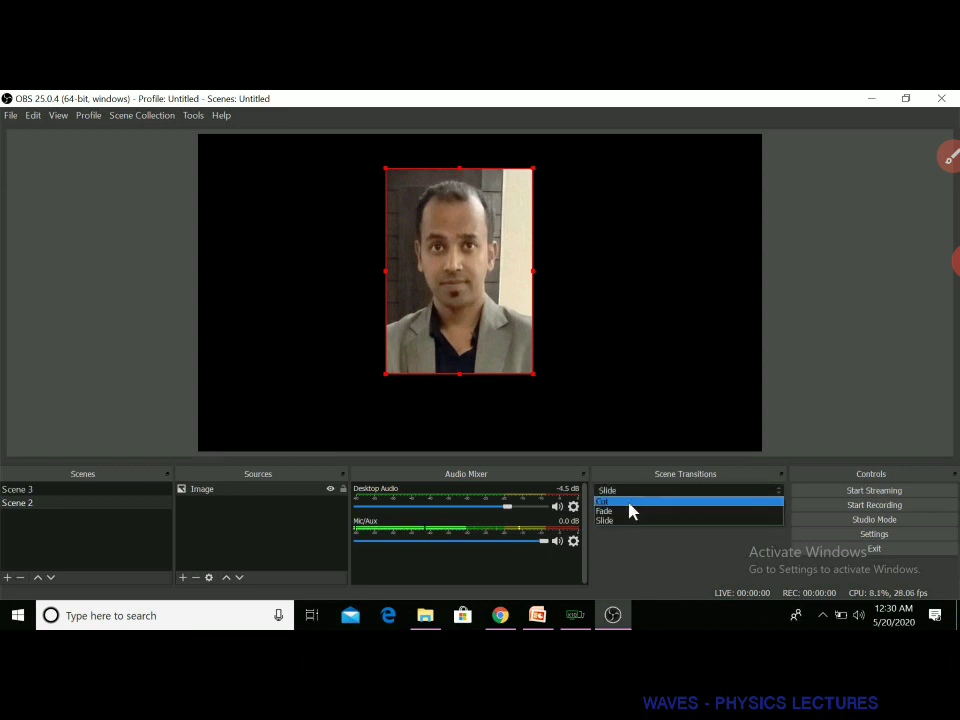
click(615, 512)
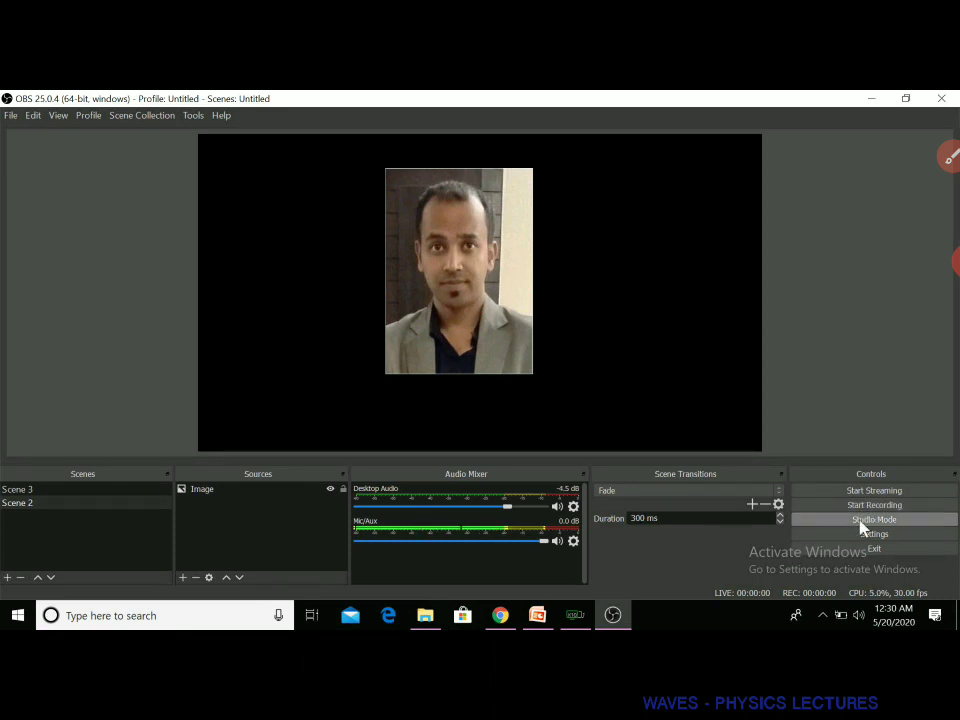
Step: Start recording in Studio Mode and transition Scene 3 into the program view
click(862, 520)
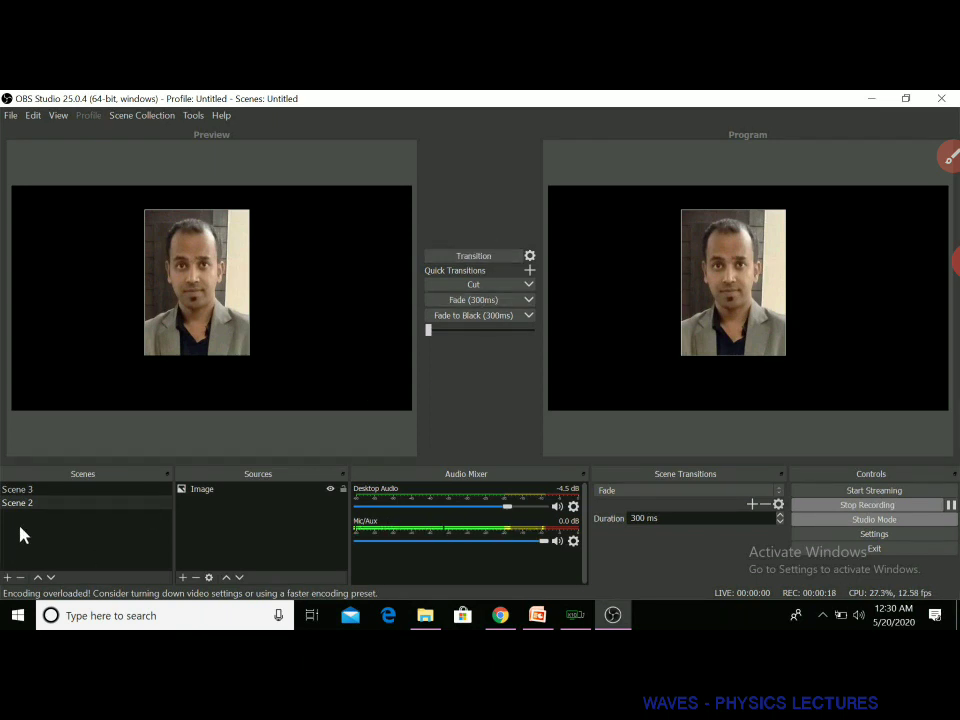
click(22, 494)
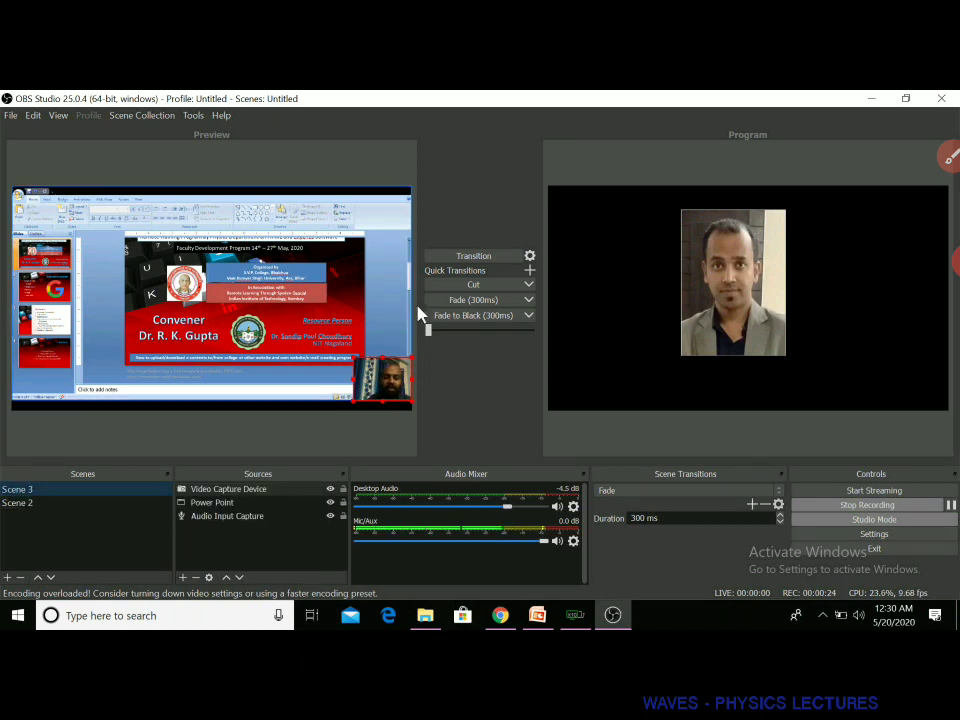
click(479, 262)
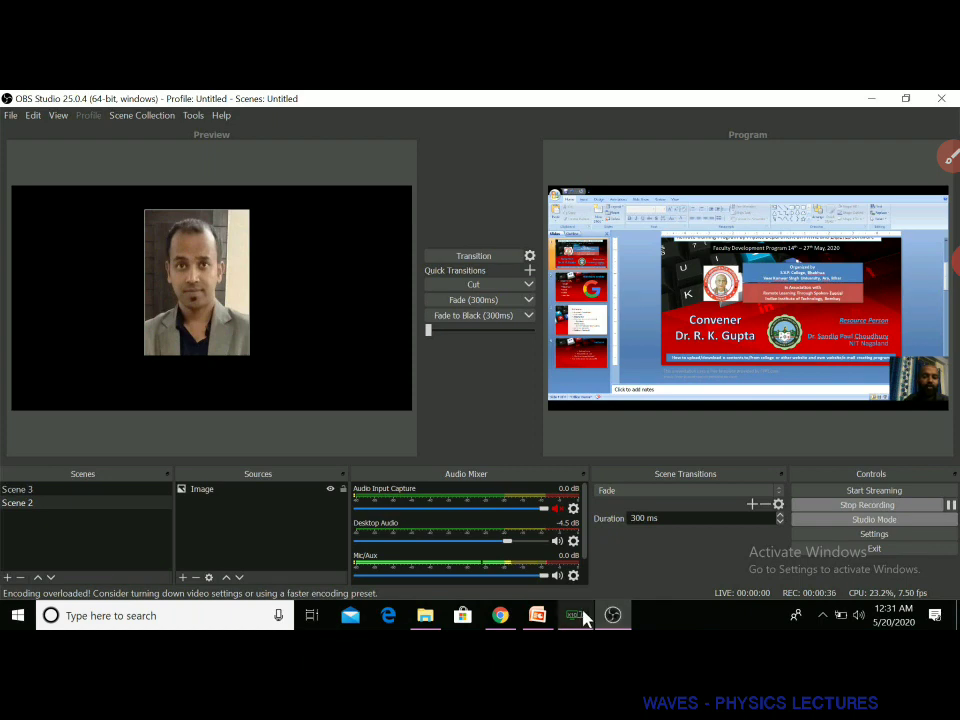
Step: Switch to PowerPoint to show the Softwares and Hardware slides in the recording, and return to OBS to stop recording
click(537, 616)
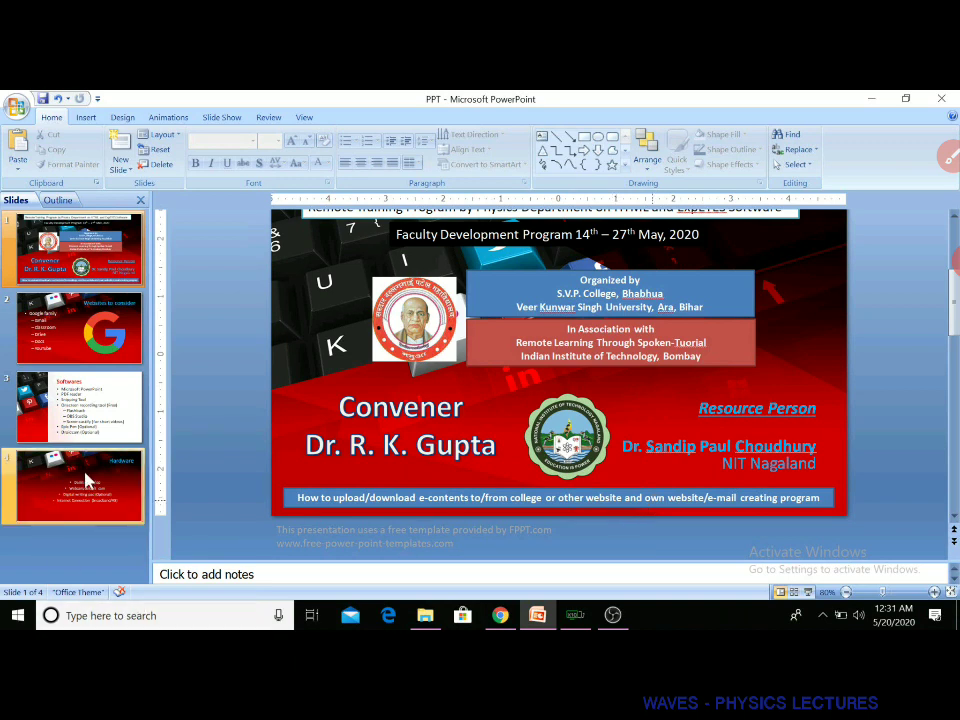
click(103, 380)
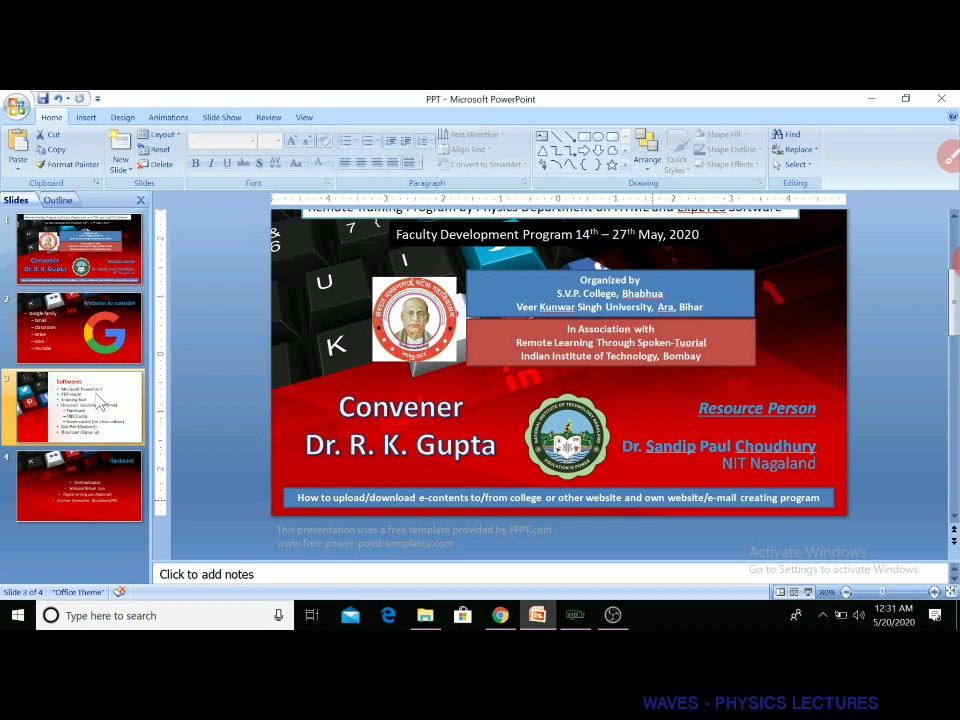
click(85, 485)
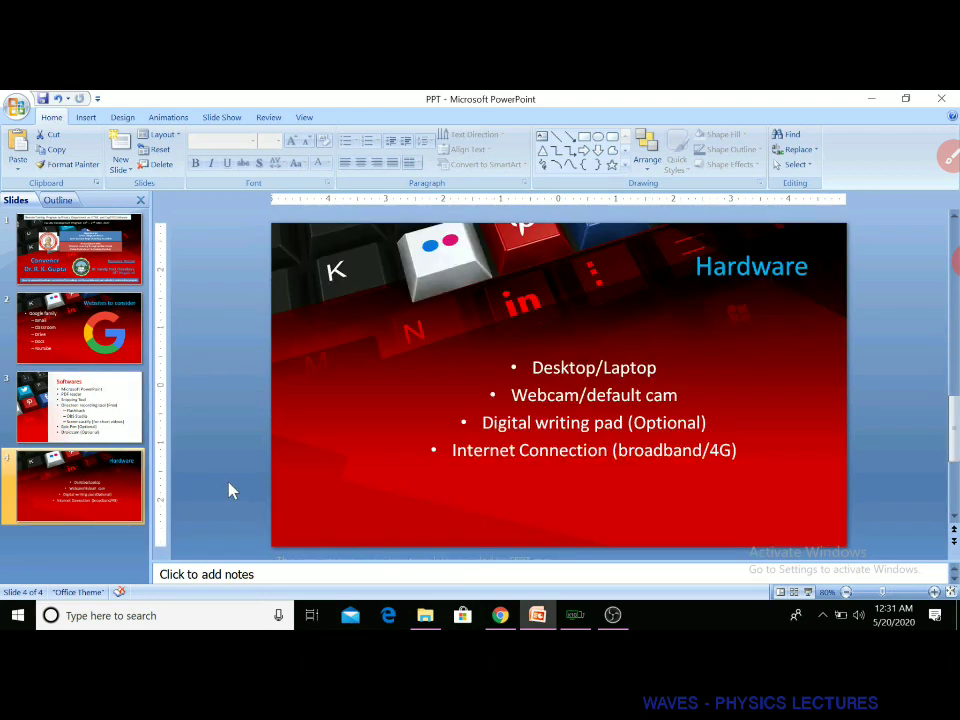
click(609, 616)
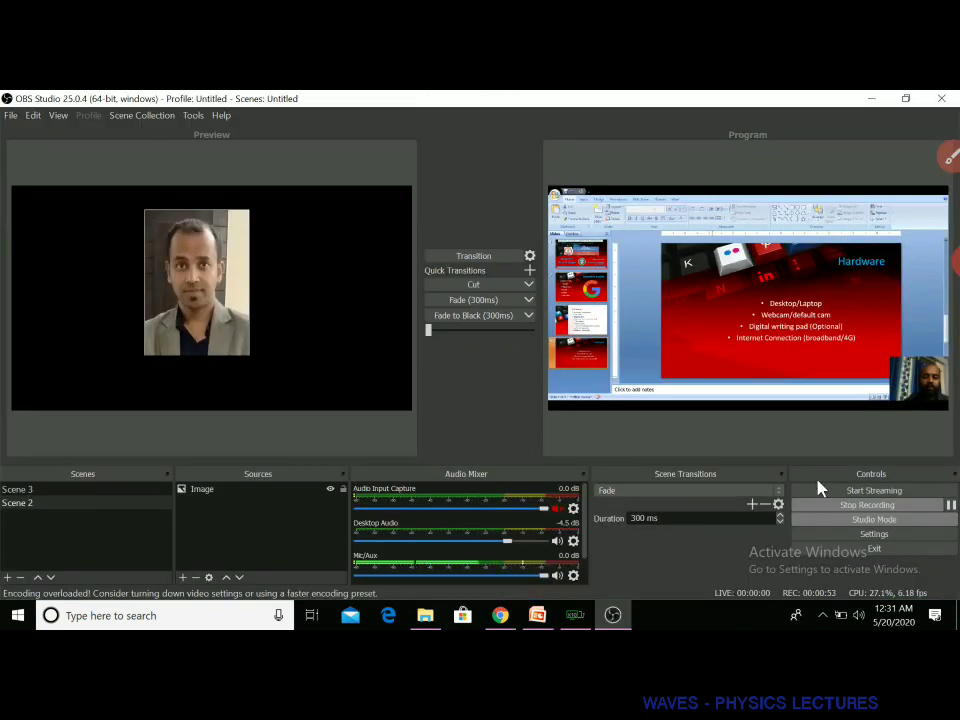
click(852, 506)
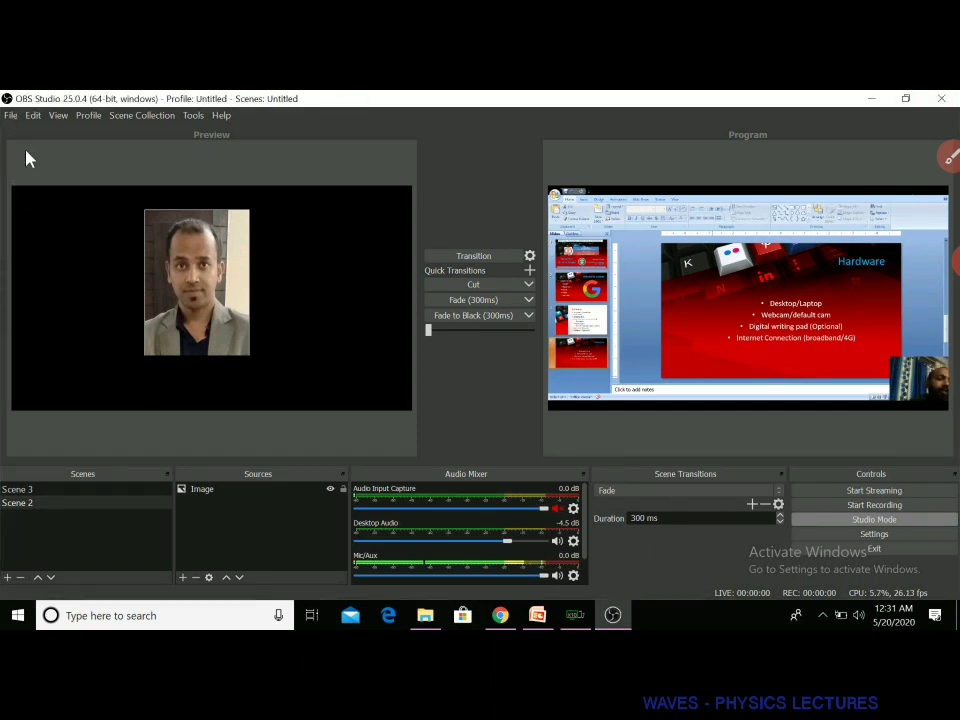
click(17, 118)
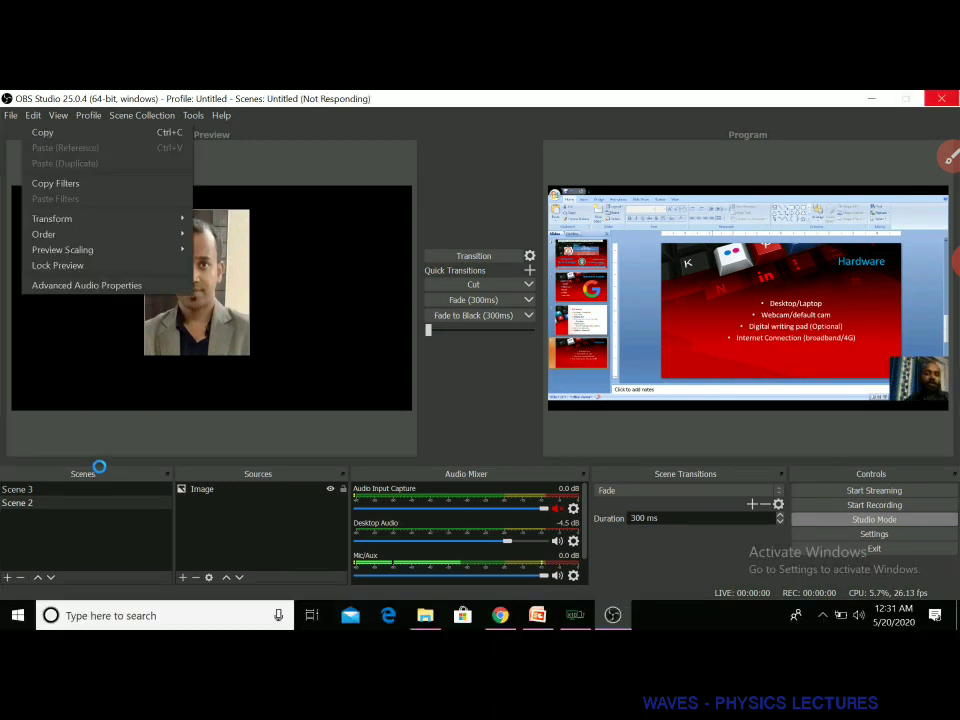
click(2, 218)
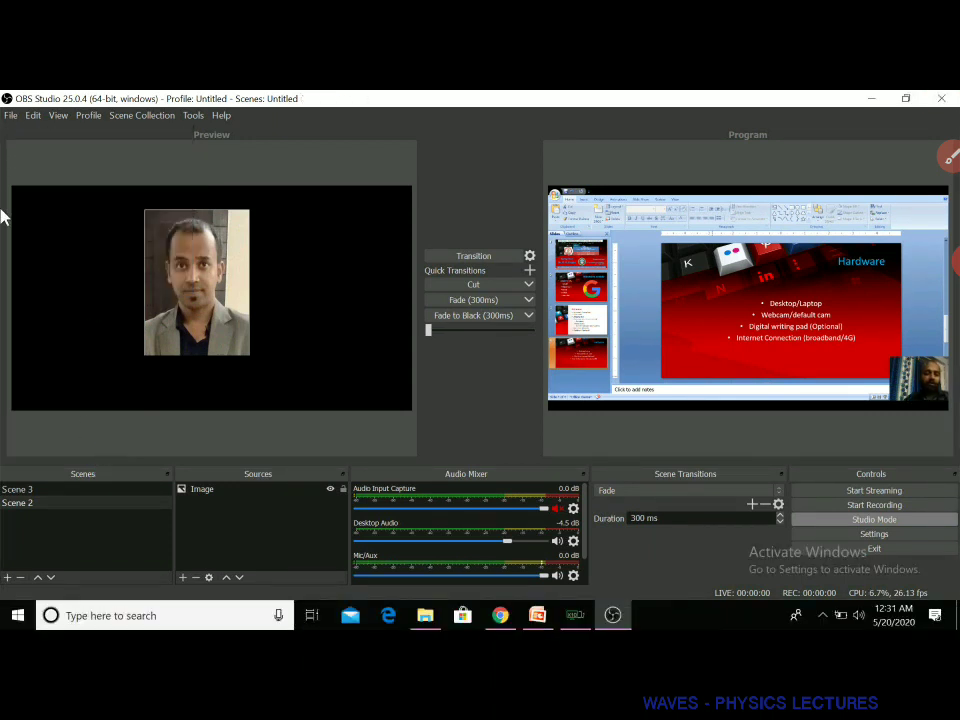
click(10, 116)
click(13, 137)
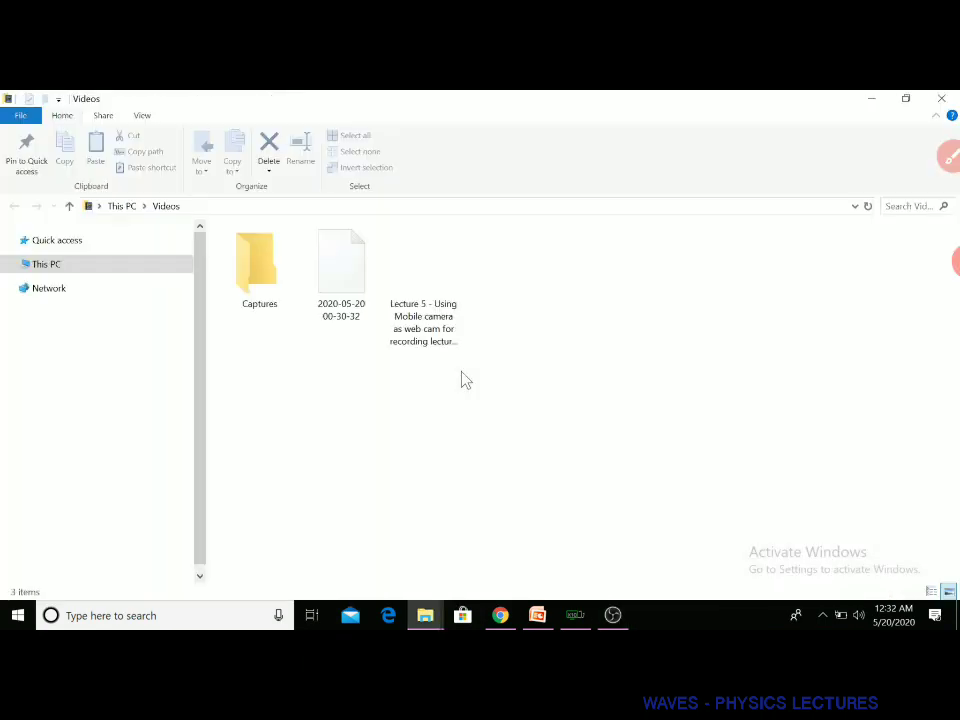
click(352, 300)
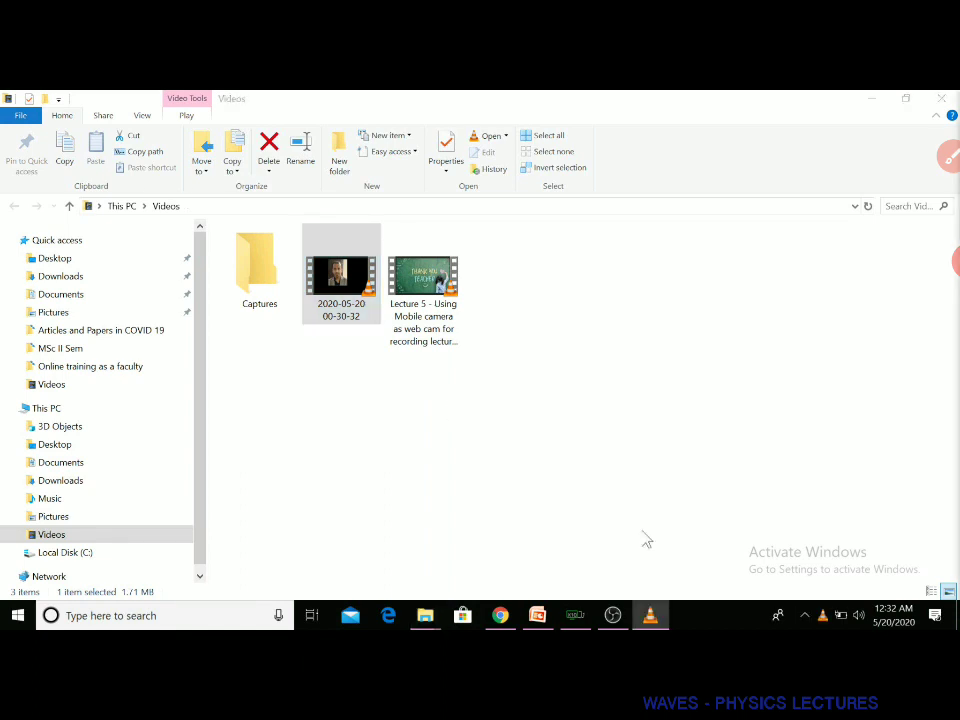
click(653, 615)
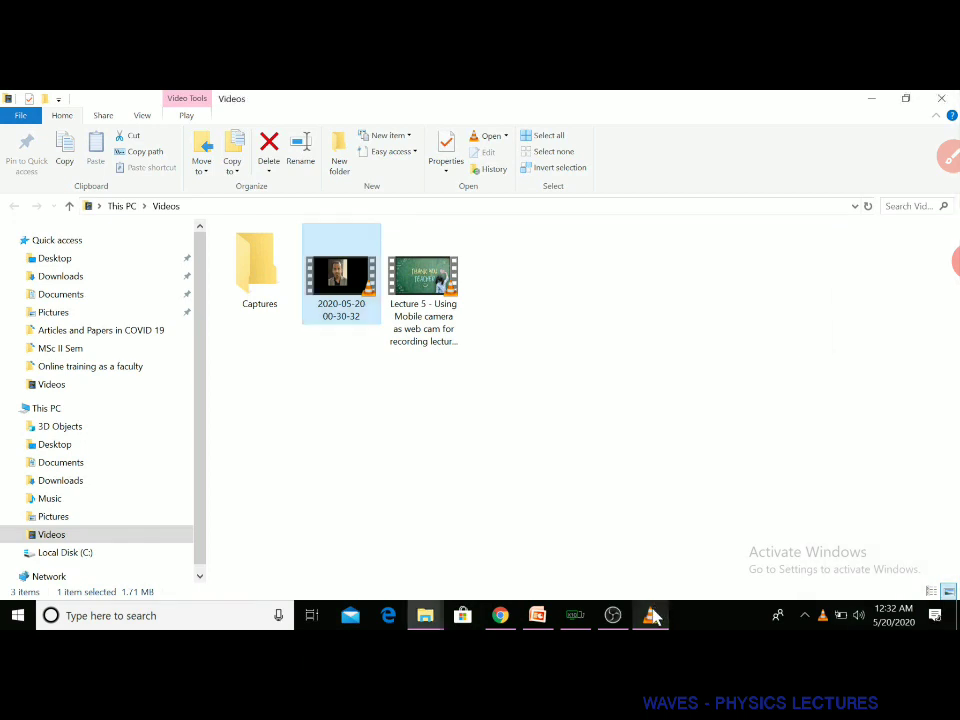
click(654, 616)
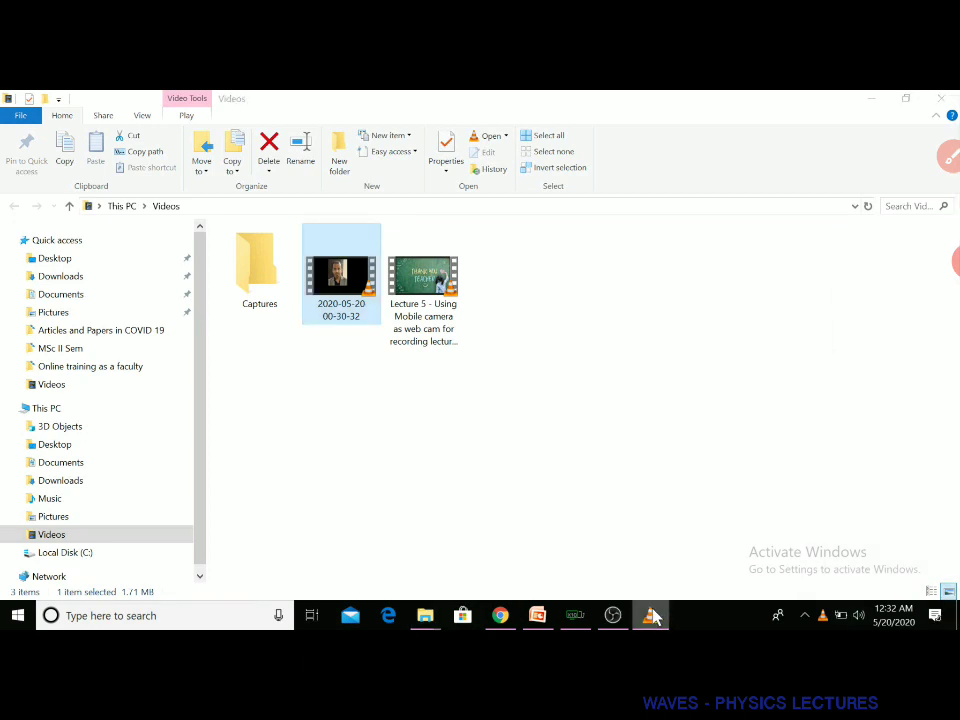
click(871, 99)
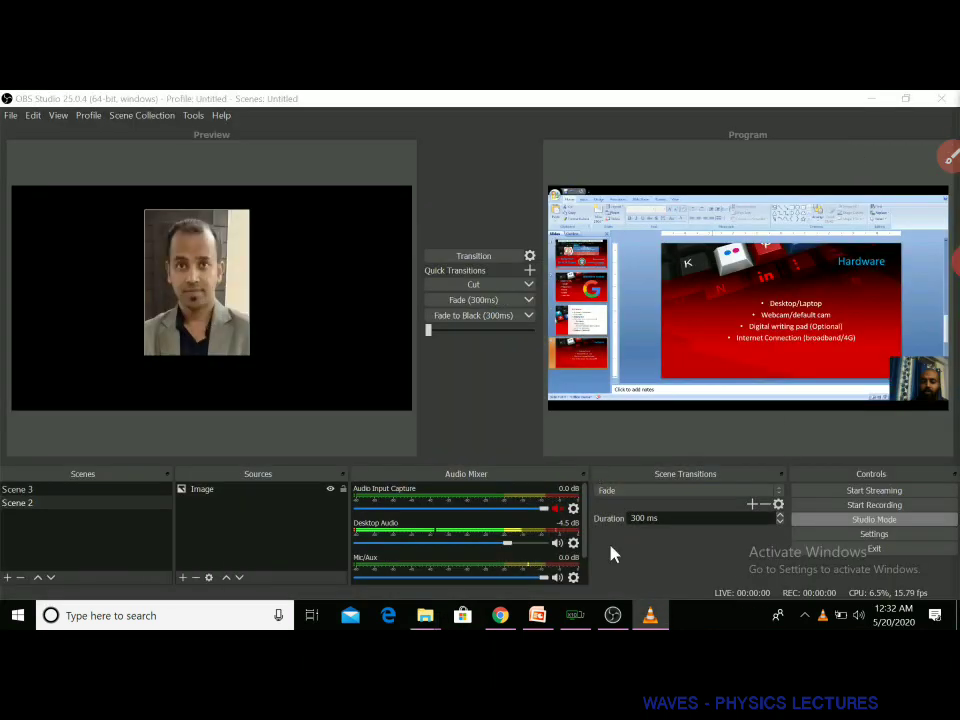
click(668, 622)
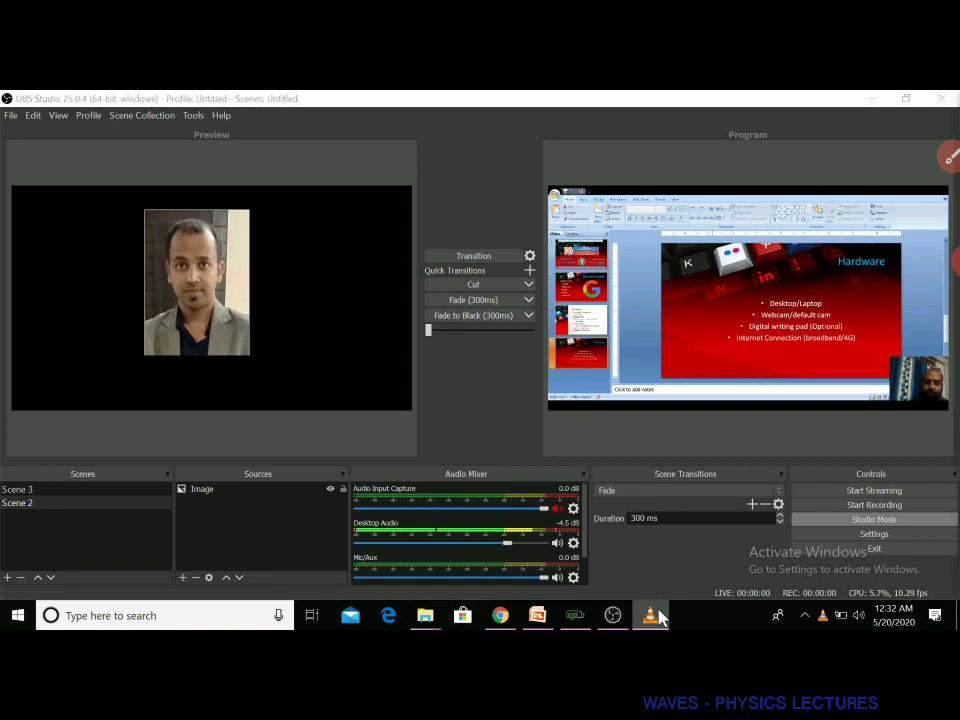
click(888, 322)
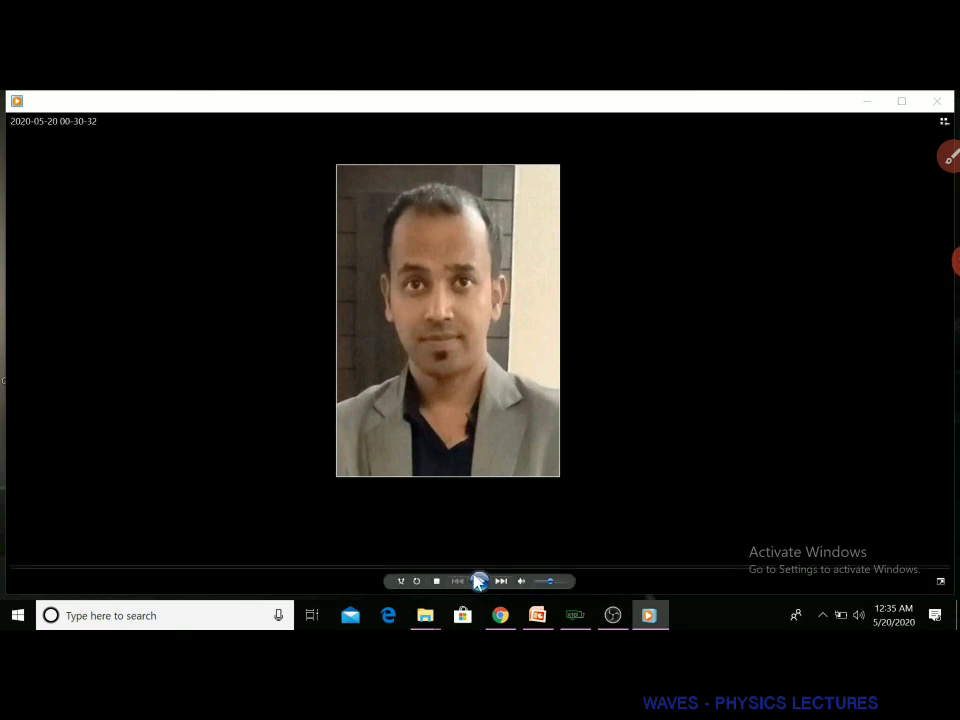
click(478, 583)
drag(559, 585, 568, 585)
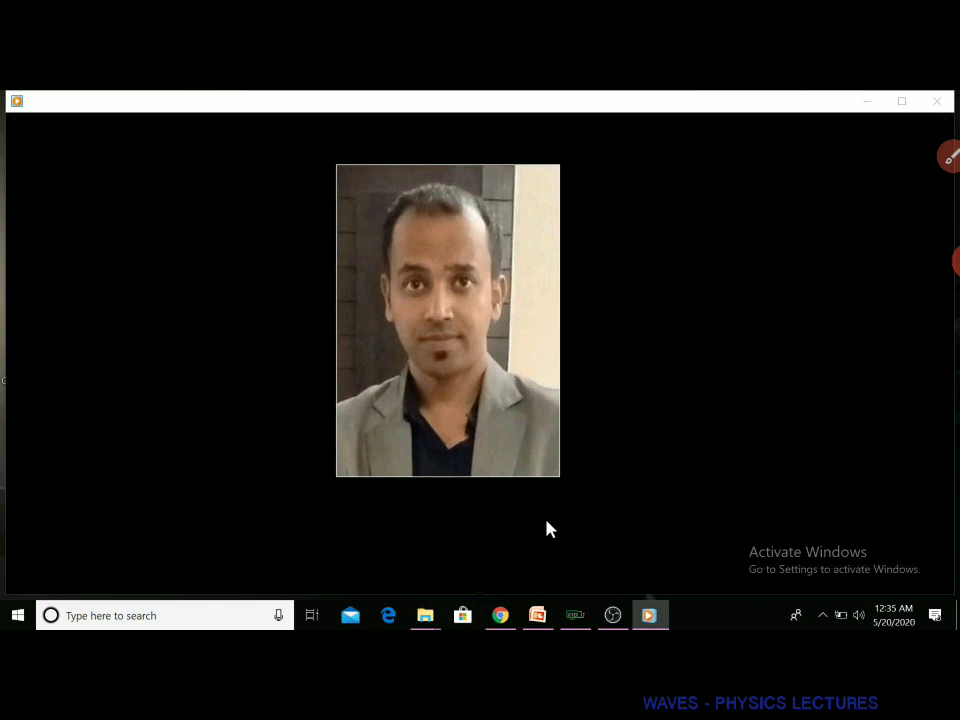
mouse_move(489, 519)
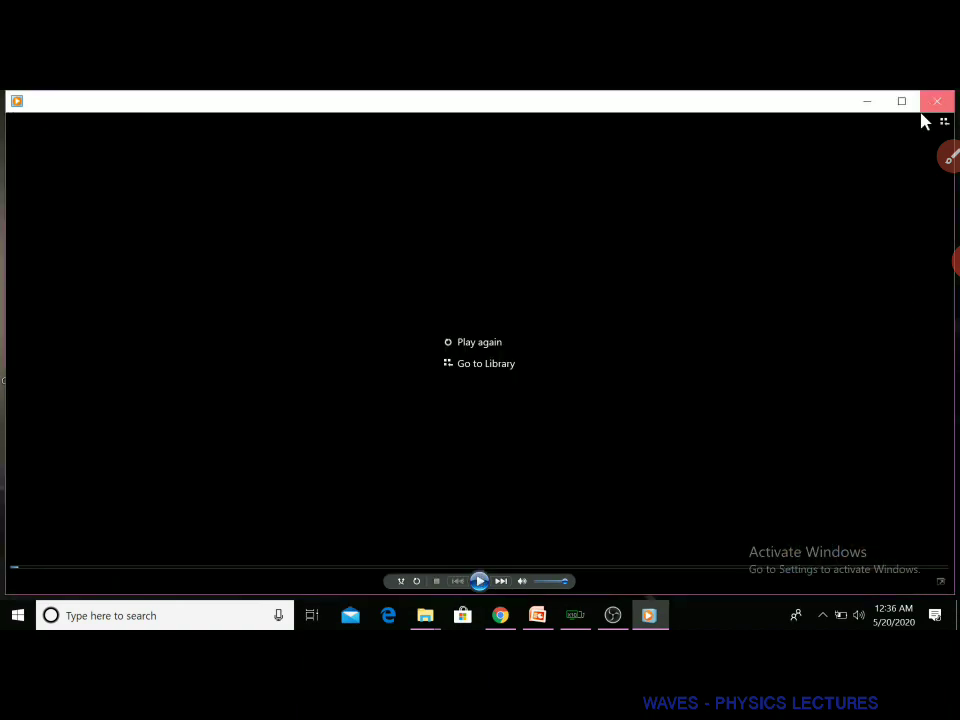
click(930, 104)
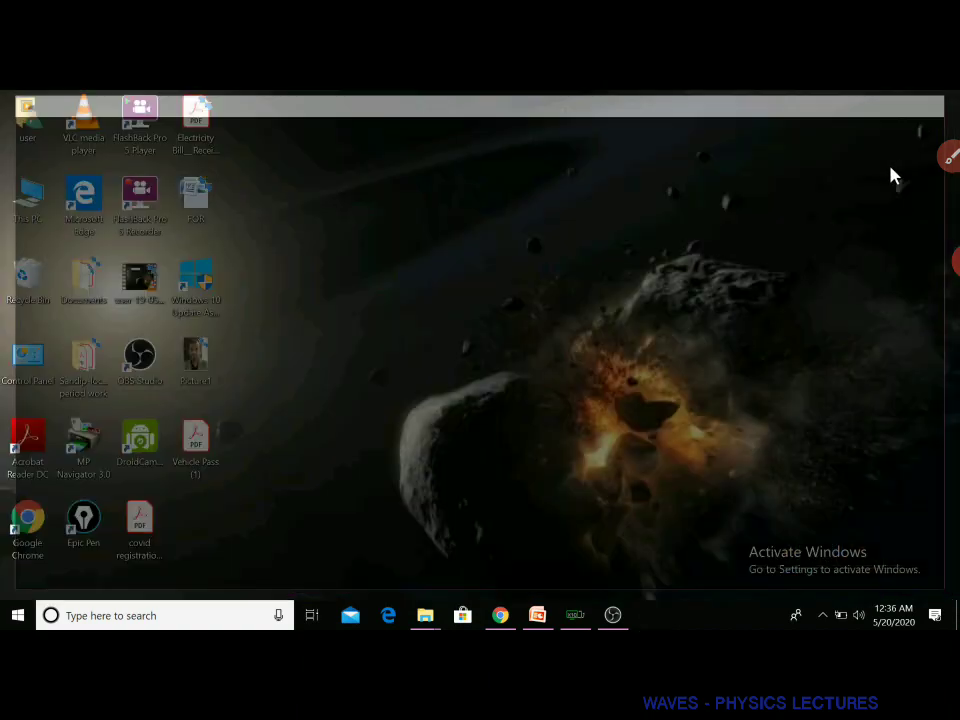
Step: Return to OBS and add a new Text (GDI+) source named Text 1 to Scene 3
click(612, 616)
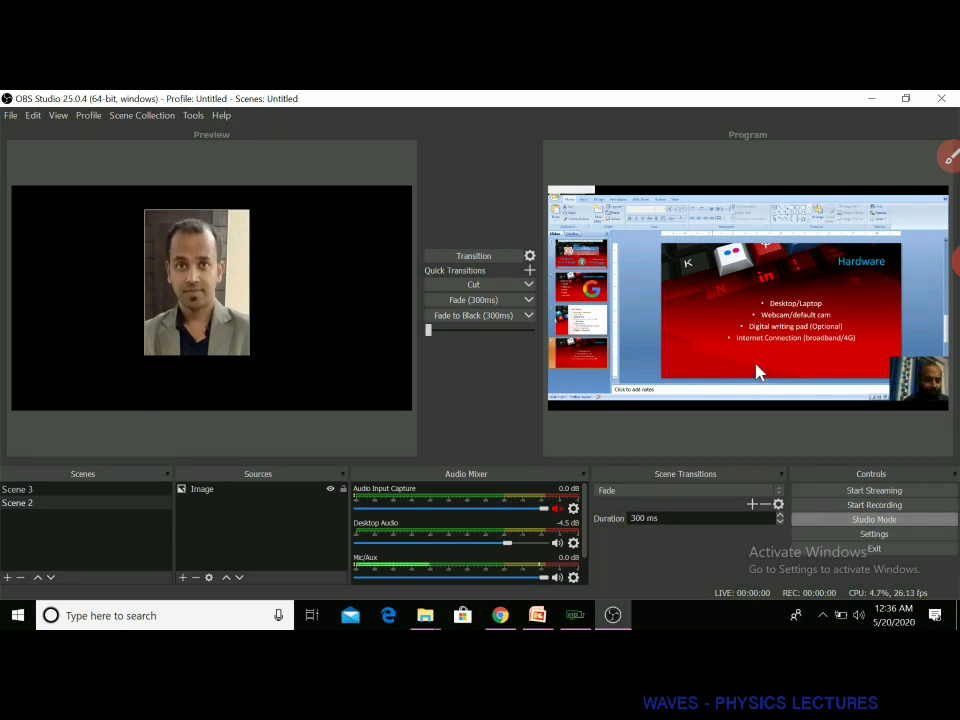
click(108, 490)
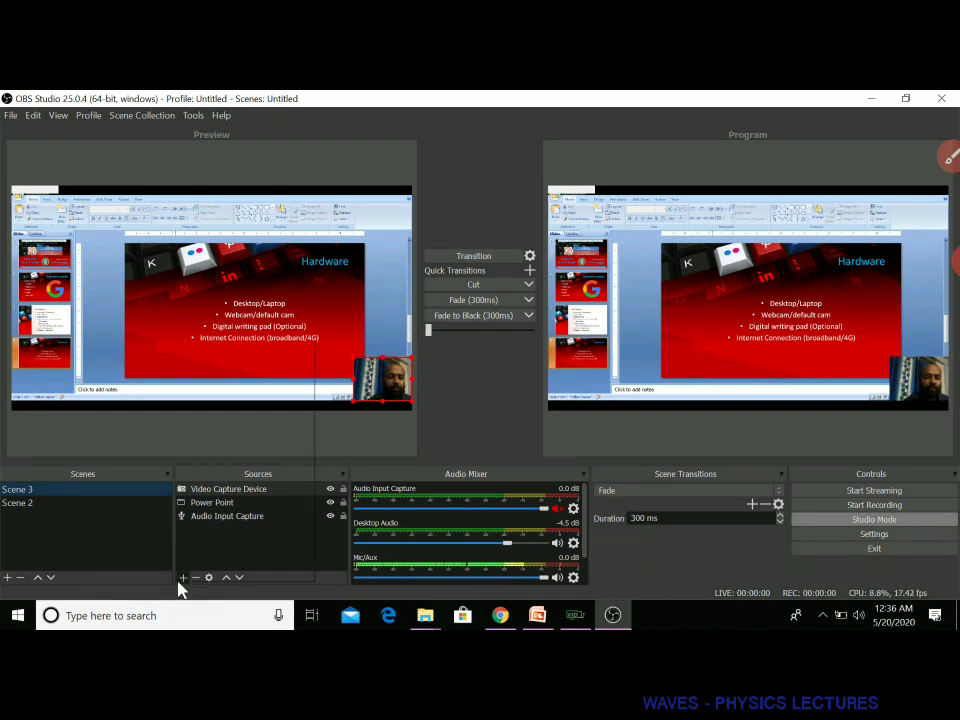
click(181, 580)
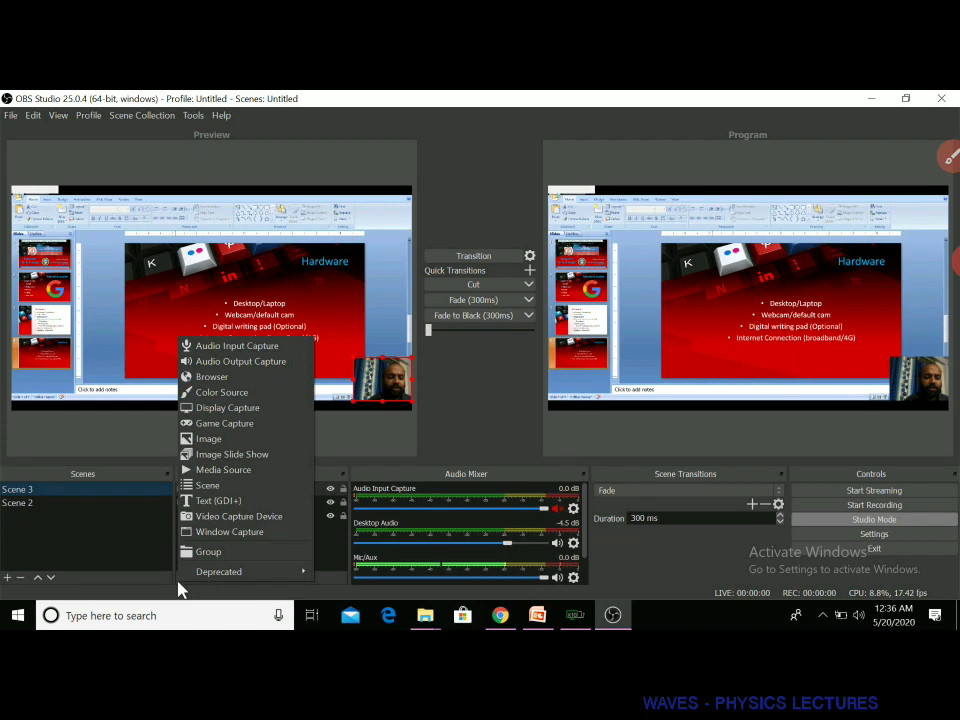
click(213, 501)
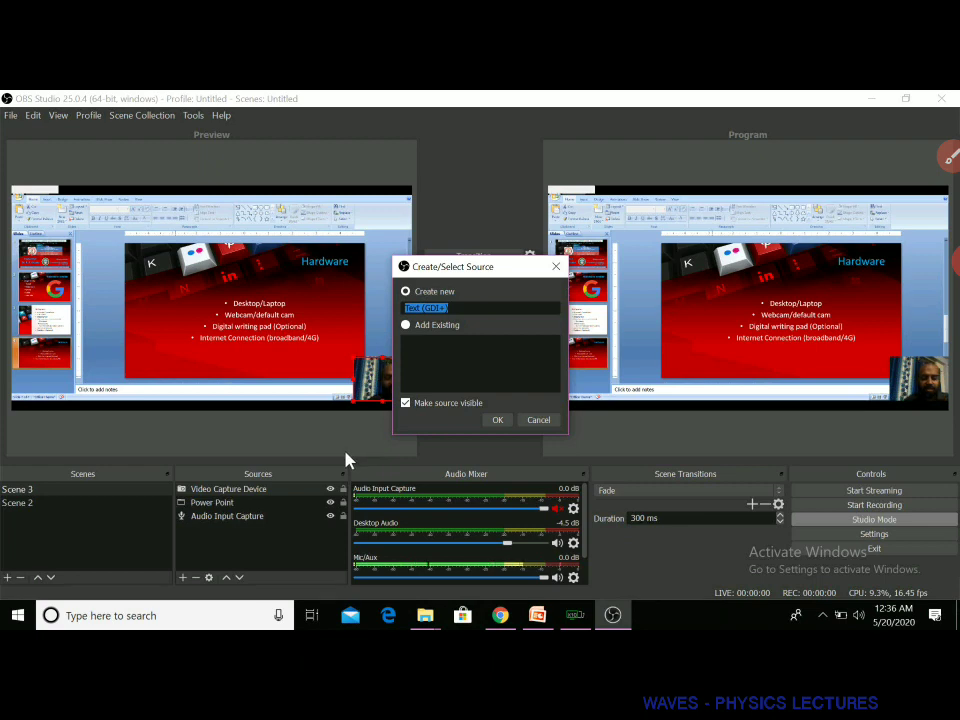
text(Text)
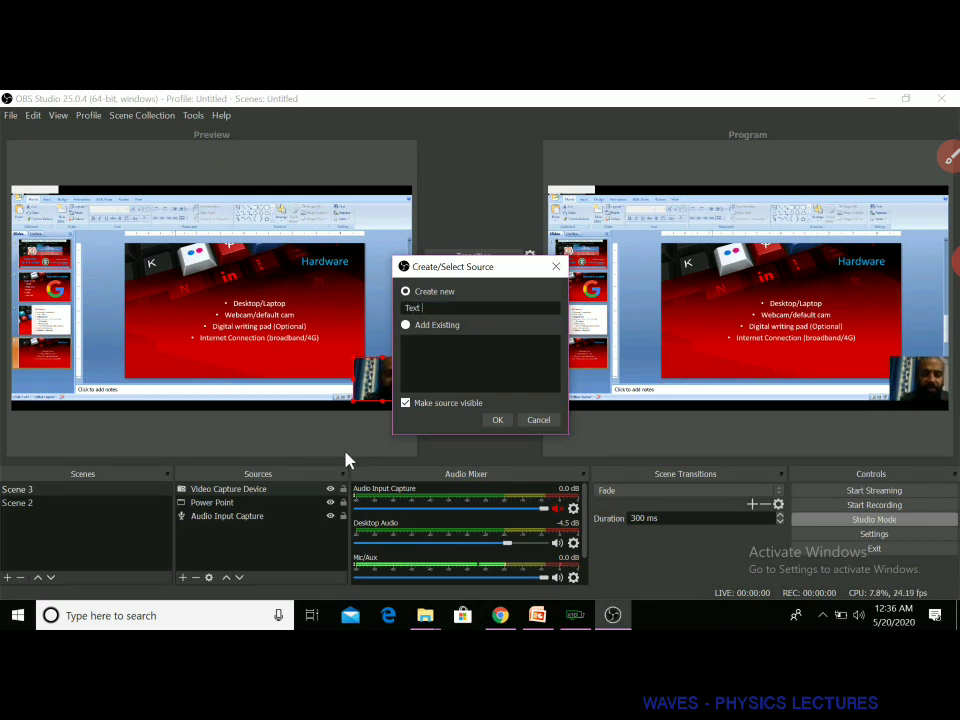
text( 1)
click(487, 424)
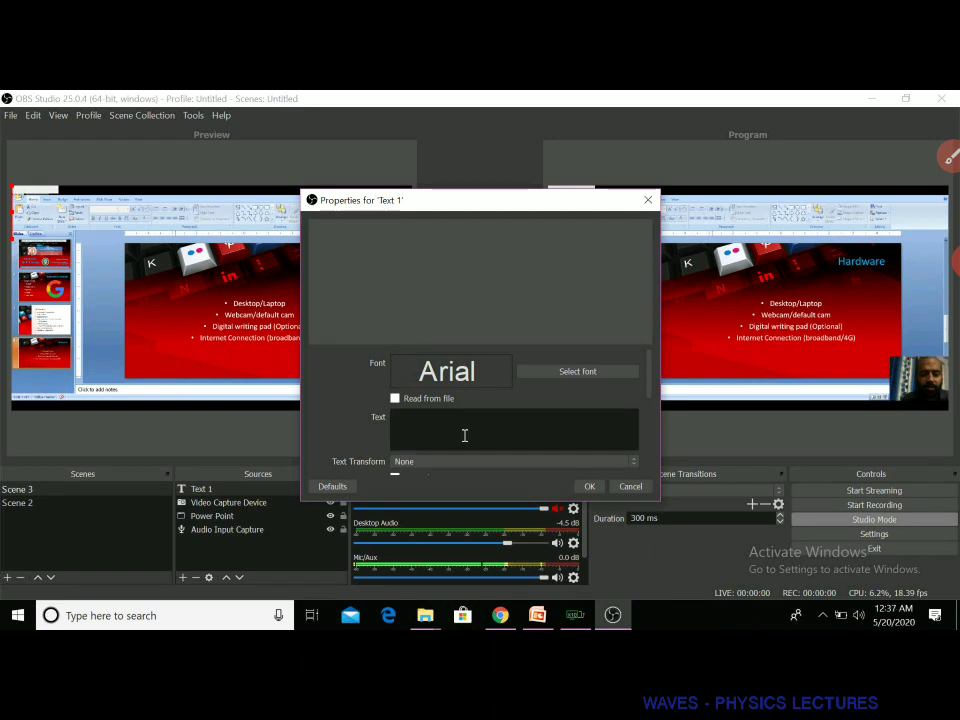
Step: Enter the presenter's title and first name as the text, and place it, scaled down, over the slide's lower edge in the preview
text(Dr. Sa)
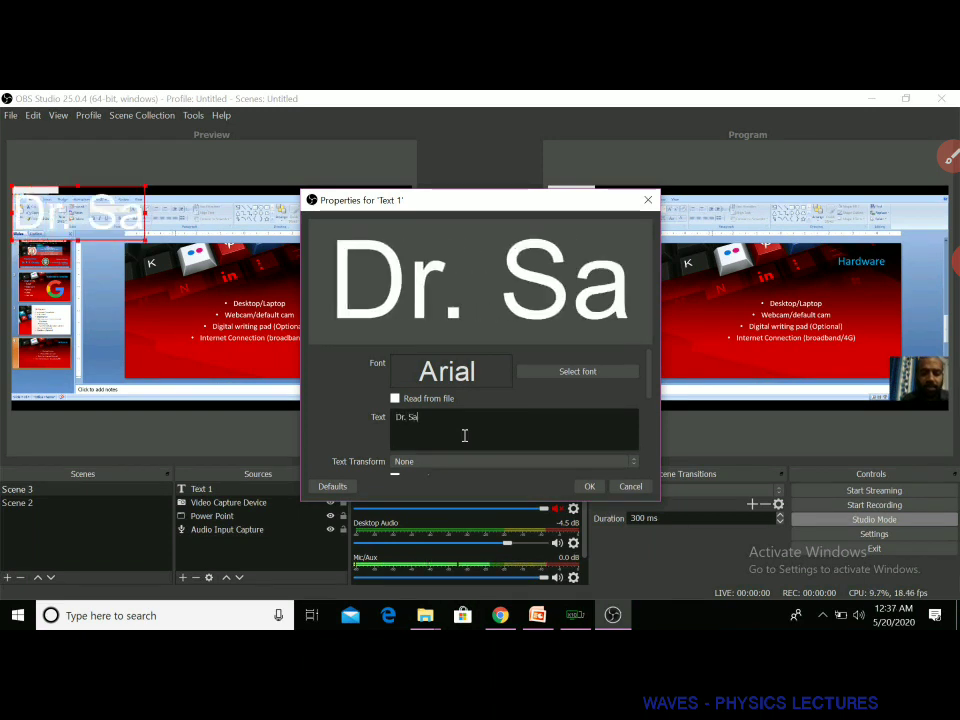
text(ndip)
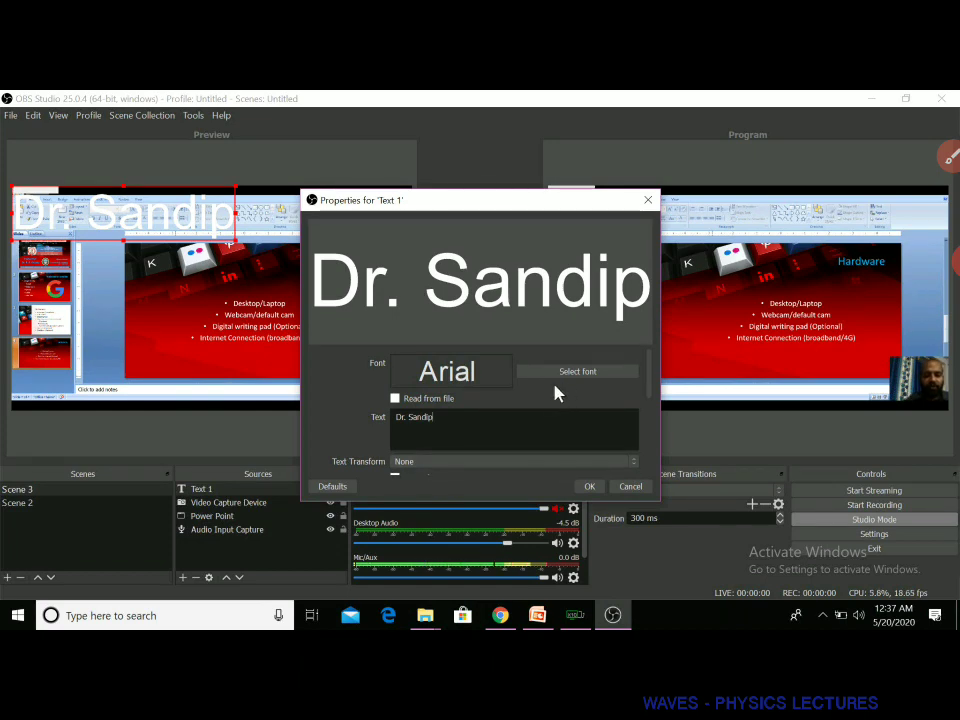
click(590, 487)
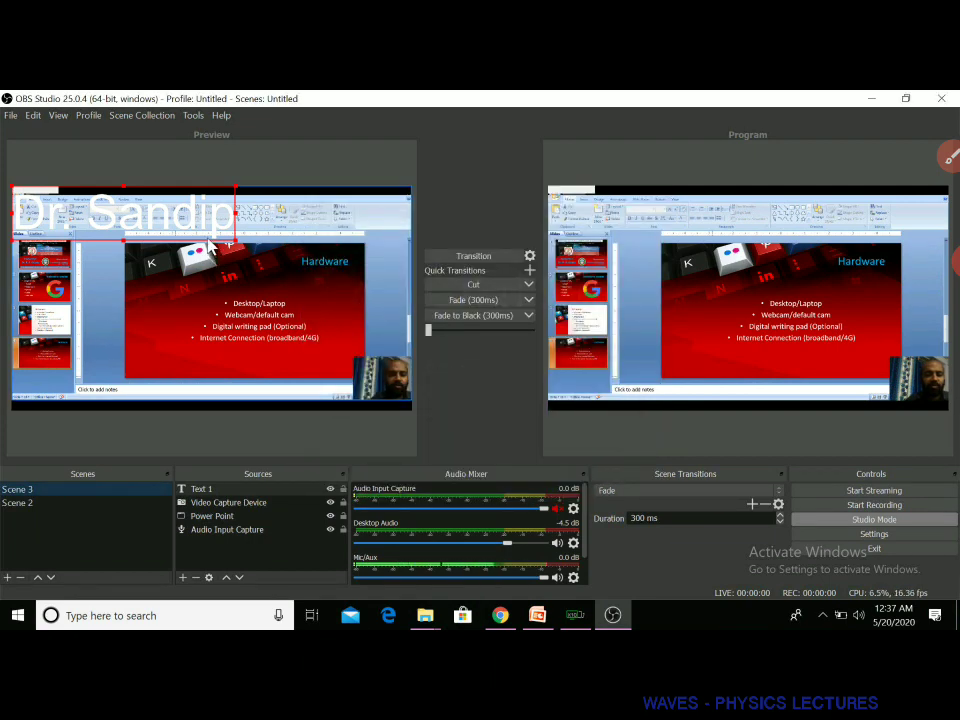
drag(210, 247, 328, 399)
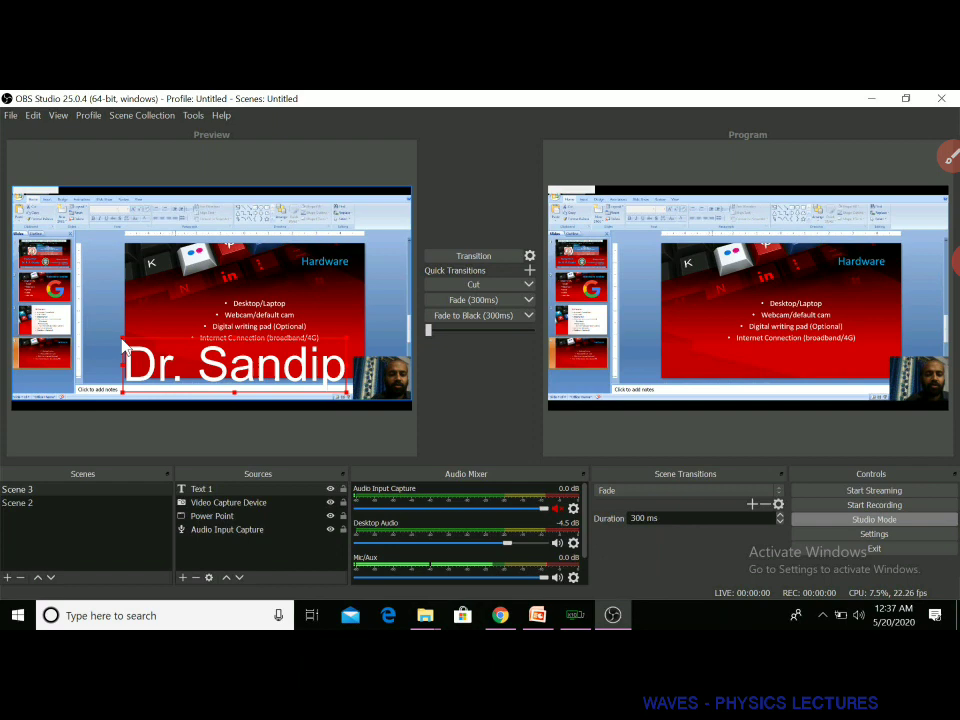
drag(122, 343, 137, 372)
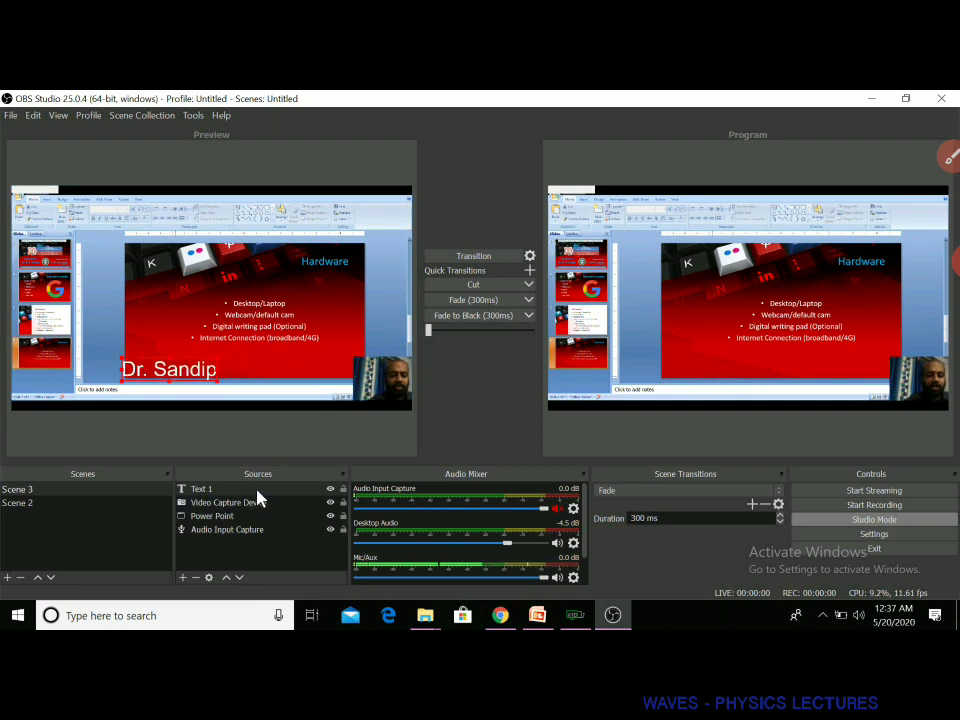
Step: Add a Scroll filter to the Text 1 source with a horizontal speed of 182
click(312, 491)
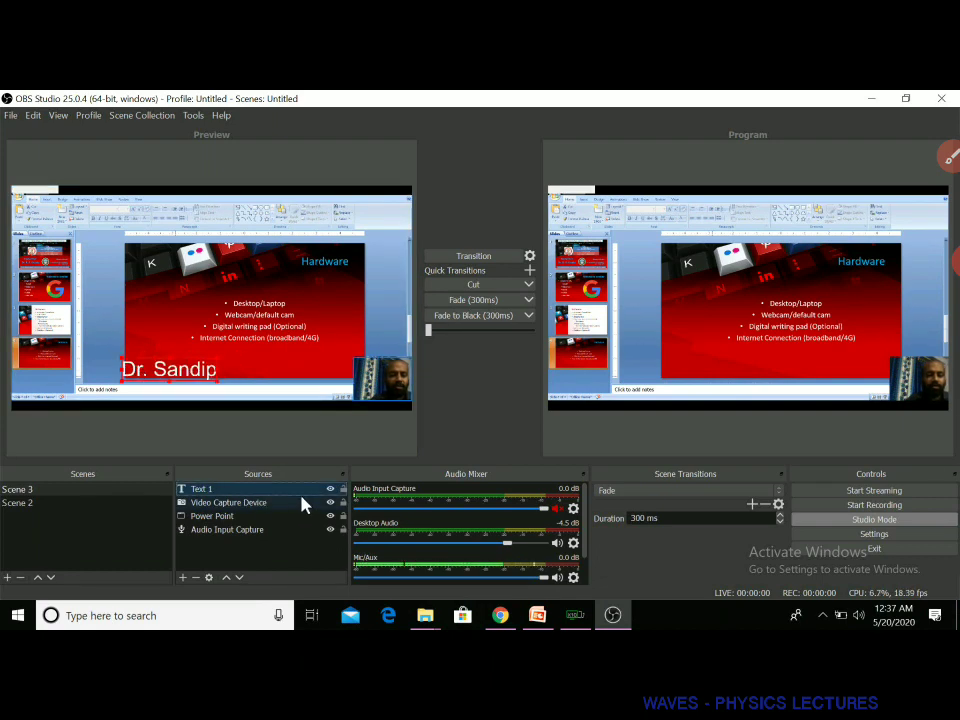
right_click(299, 495)
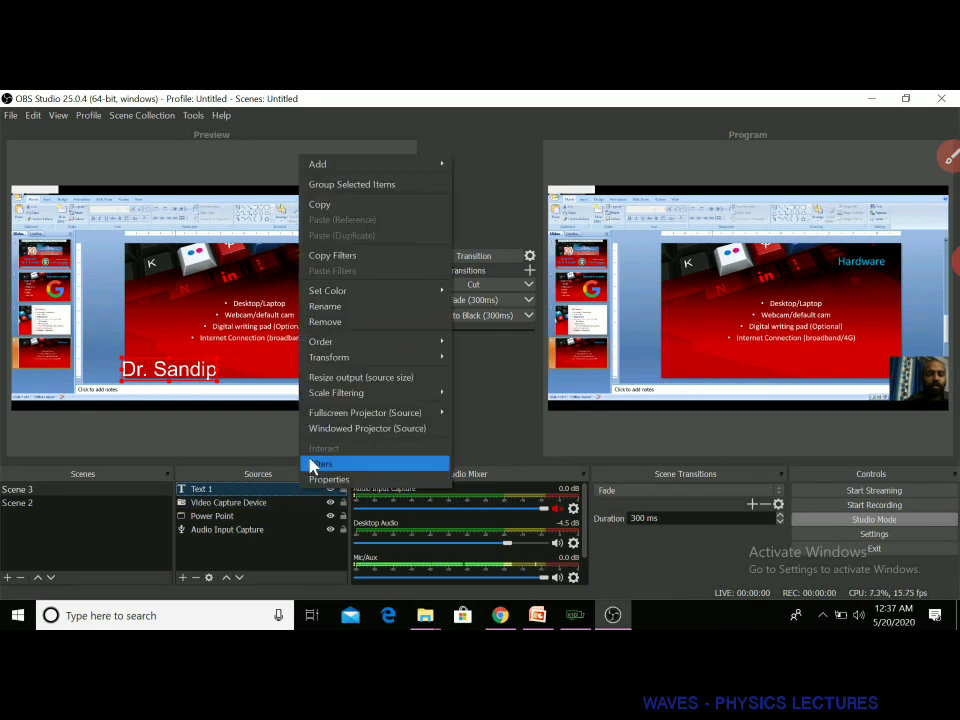
click(312, 464)
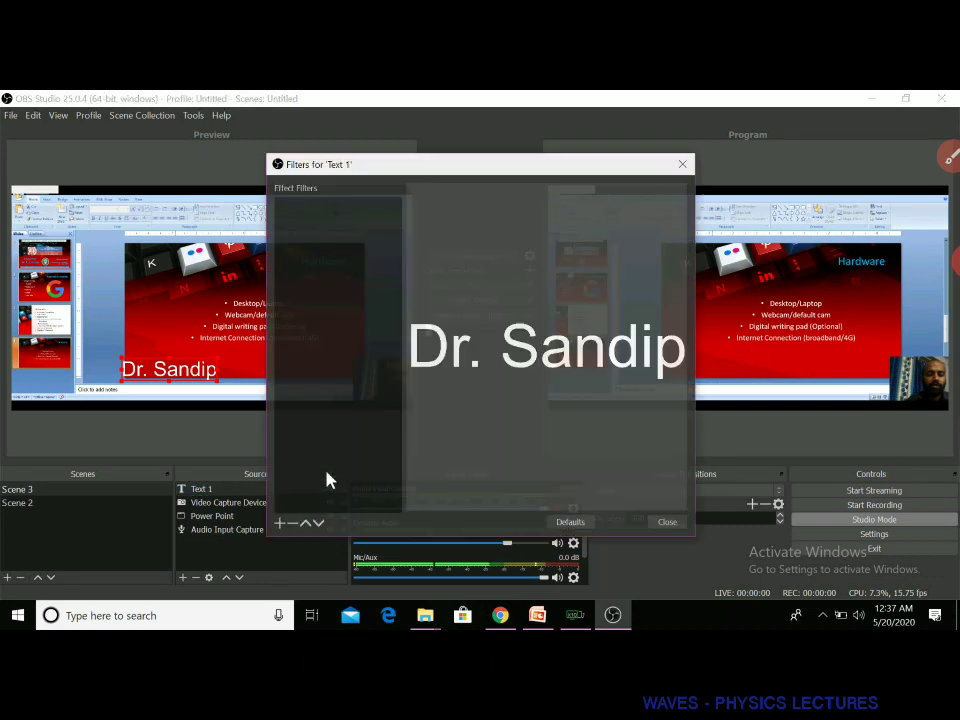
click(279, 524)
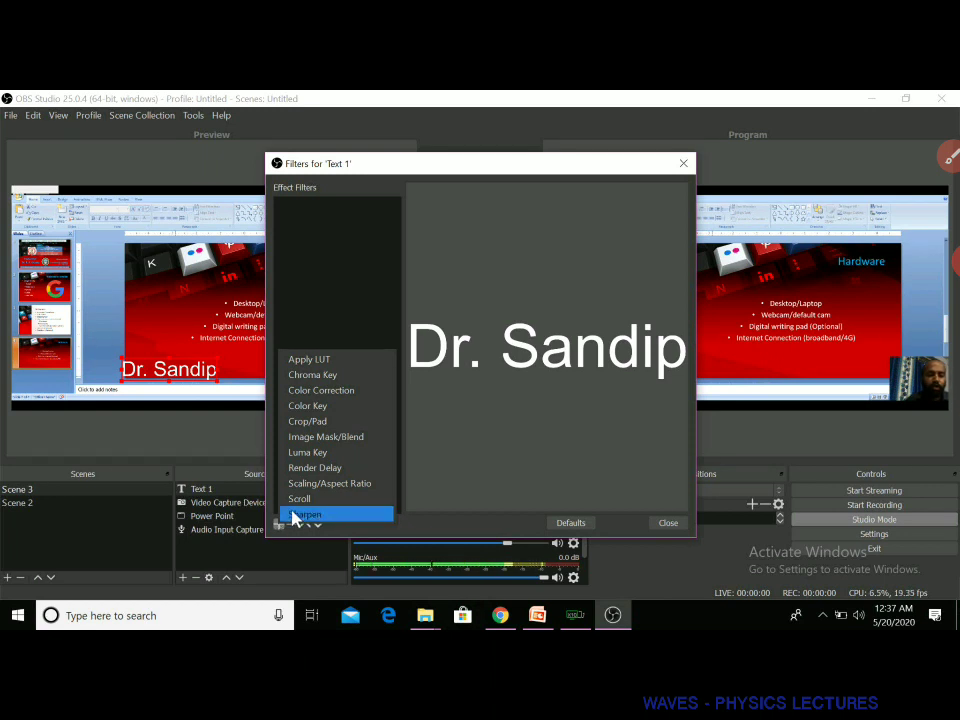
click(293, 503)
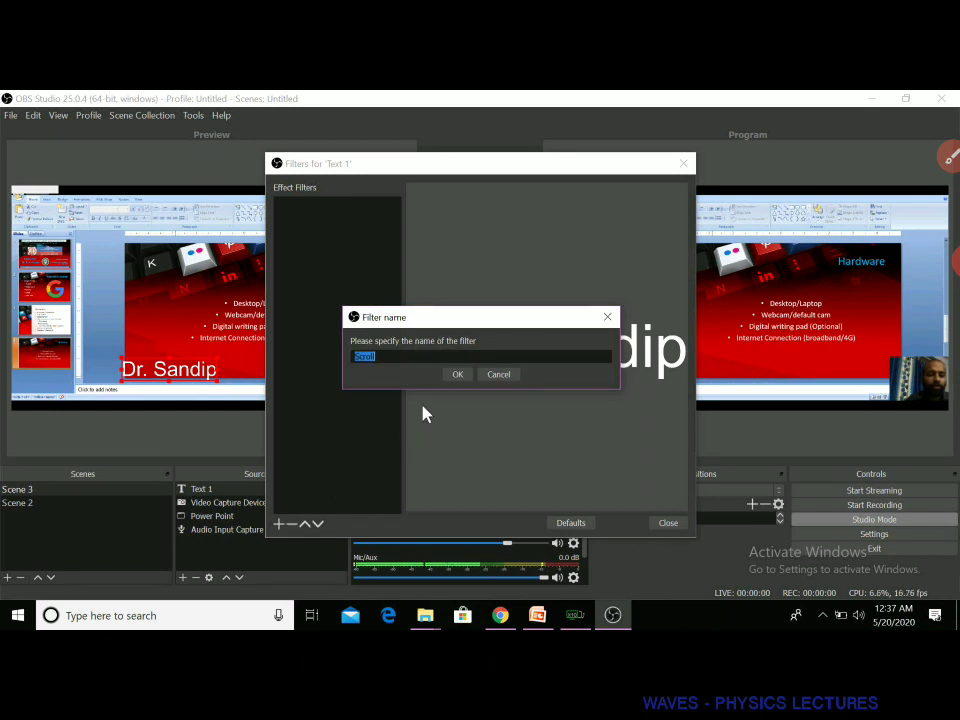
click(466, 378)
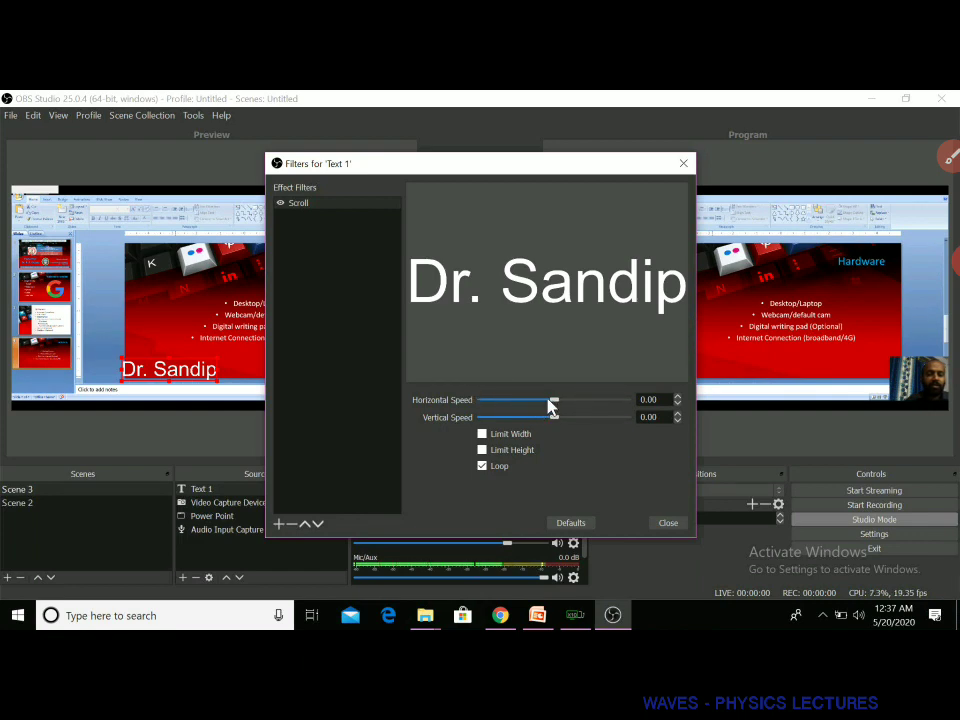
drag(555, 405, 579, 403)
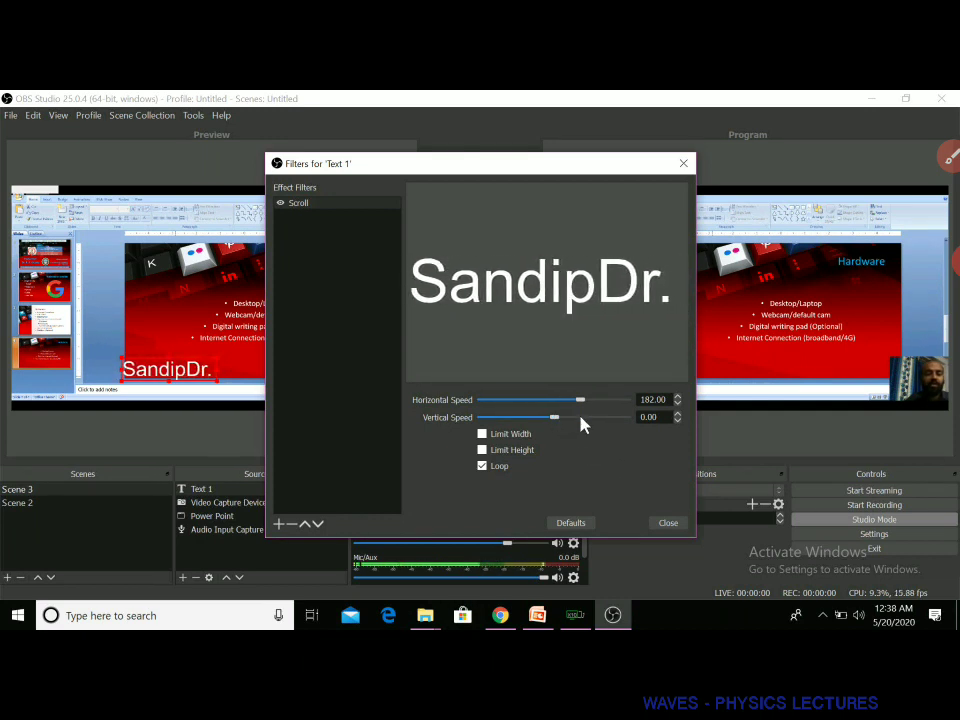
click(668, 523)
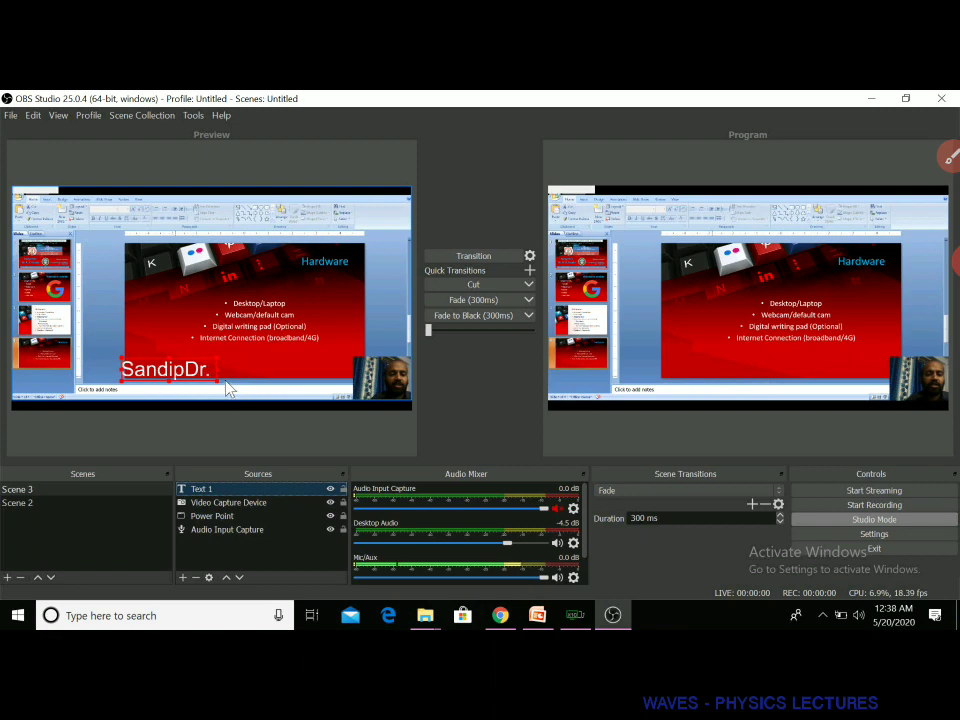
Step: Insert three dots before the name in Text 1 and move the text to the lower-left corner of the PowerPoint capture
double_click(205, 490)
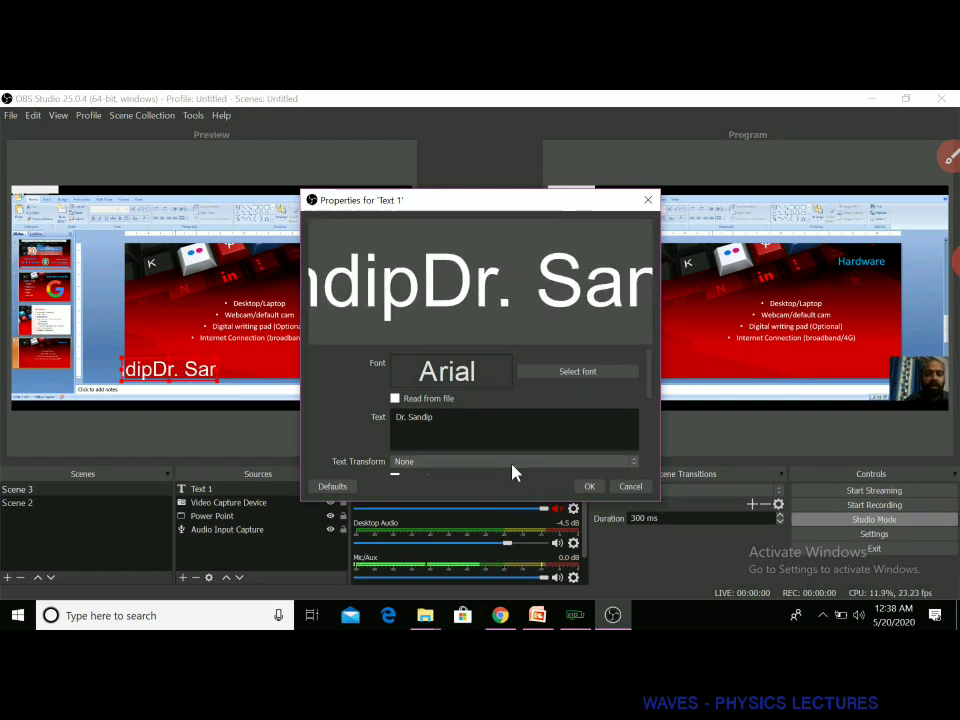
text(....)
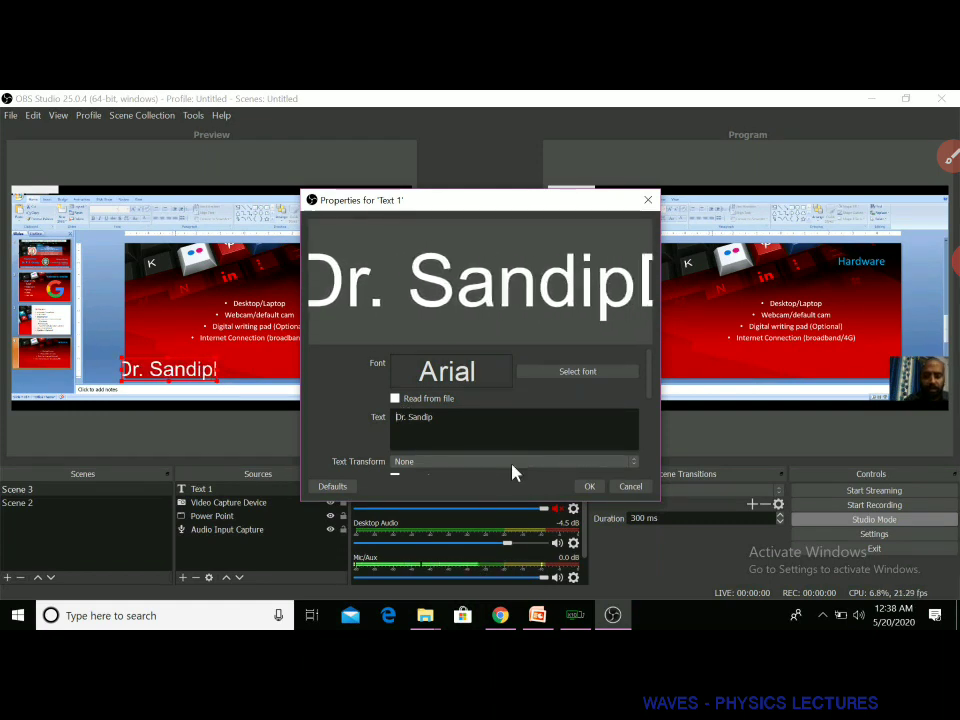
click(589, 487)
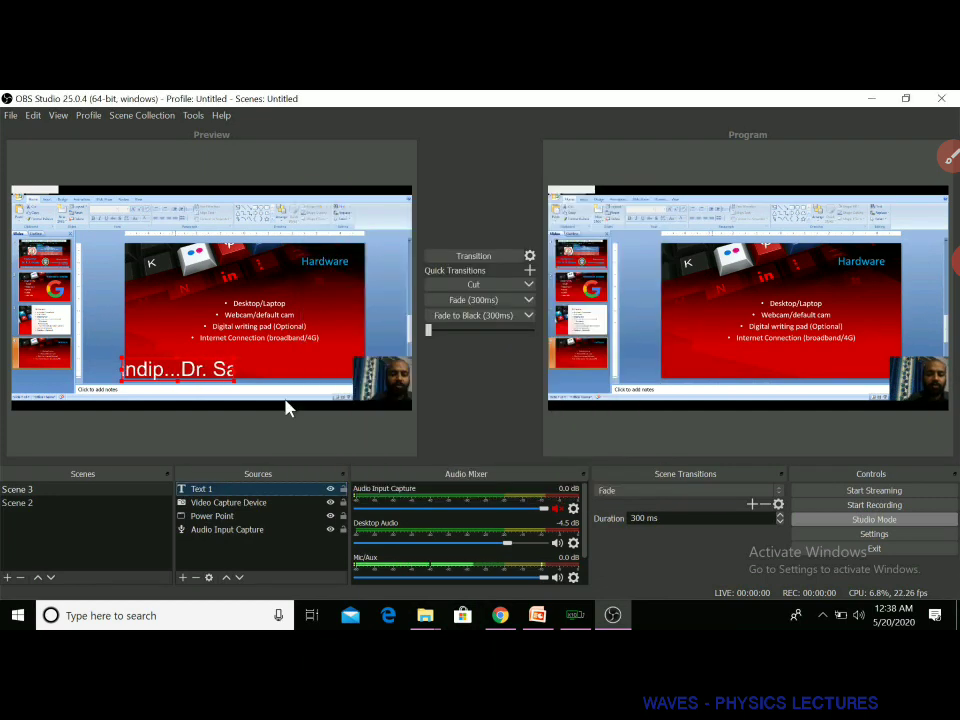
drag(238, 381, 138, 400)
click(167, 397)
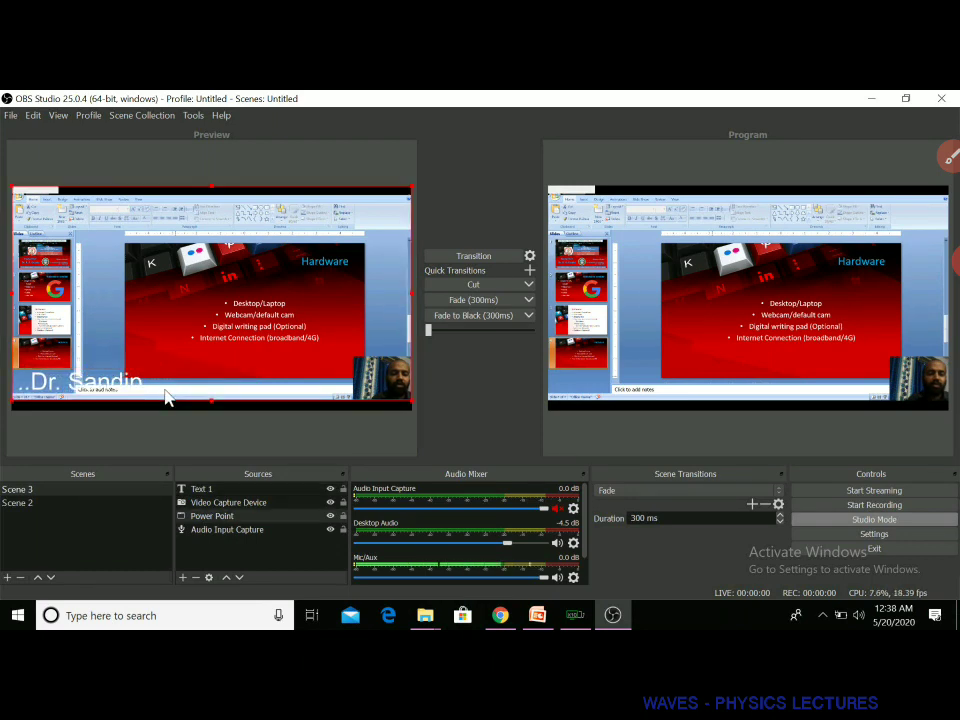